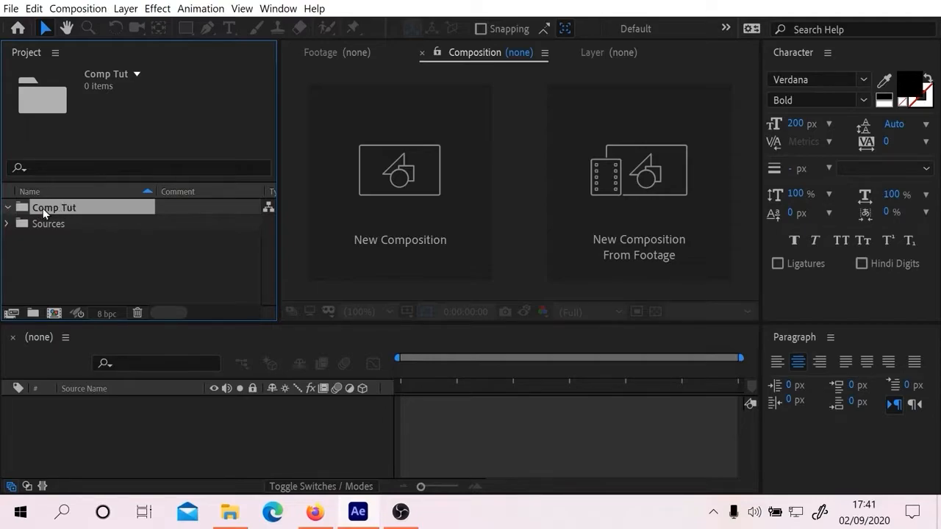
Step: Create a composition named Plants in the Comp Tut folder with a width of 3840 px and a height of 2160 px
left_click(54, 314)
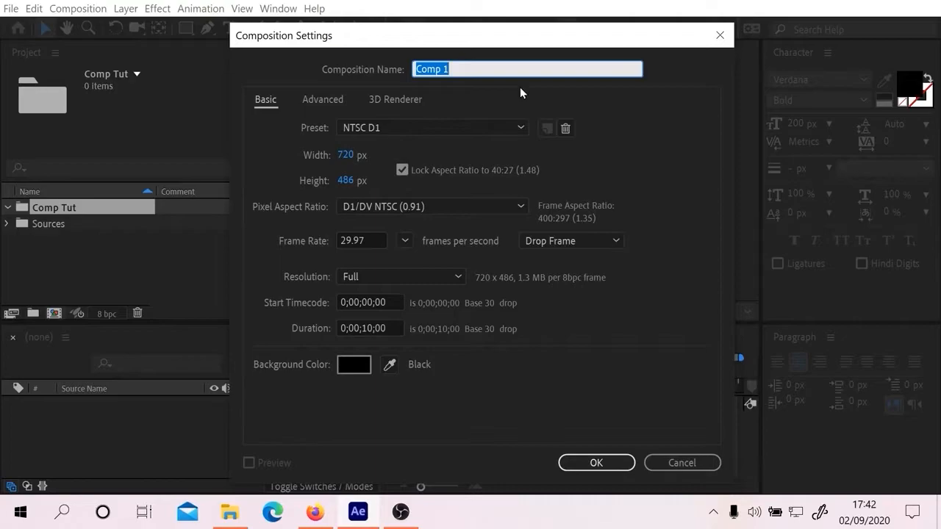
type("Plants")
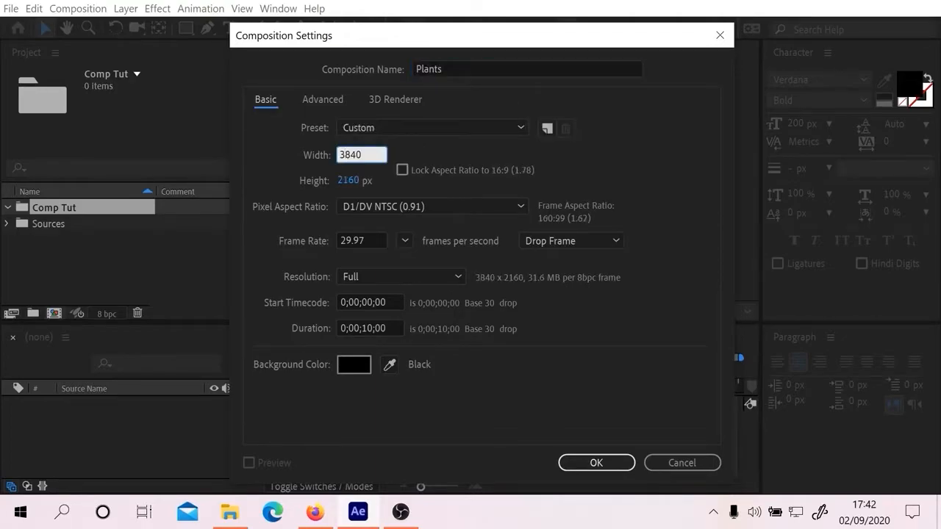
left_click(370, 228)
left_click(617, 149)
key("Return")
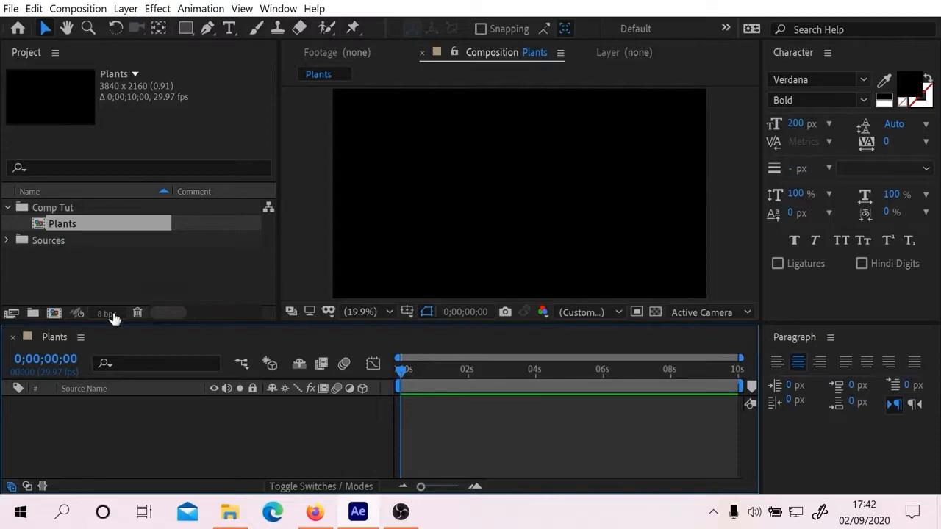
Step: Add Buttercup-350403.jpg from the Sources folder to the Plants composition as a layer
left_click(7, 241)
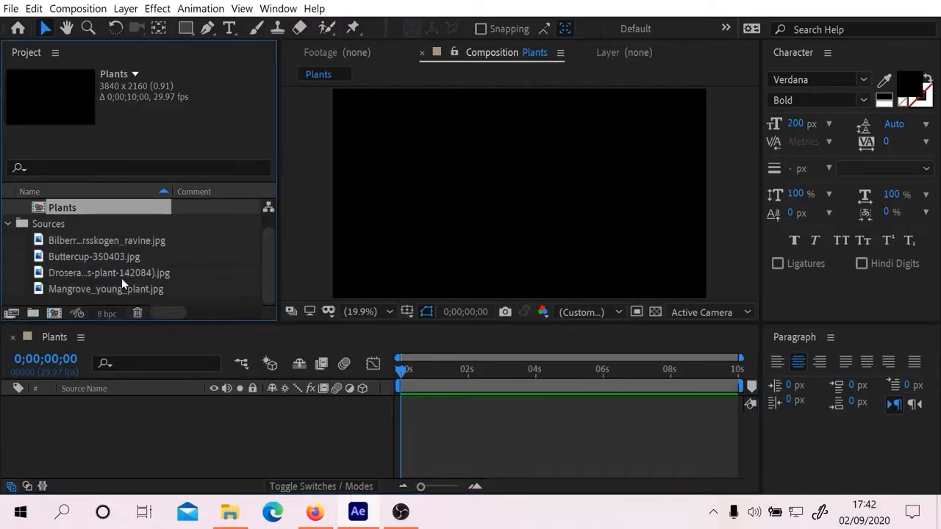
left_click(69, 256)
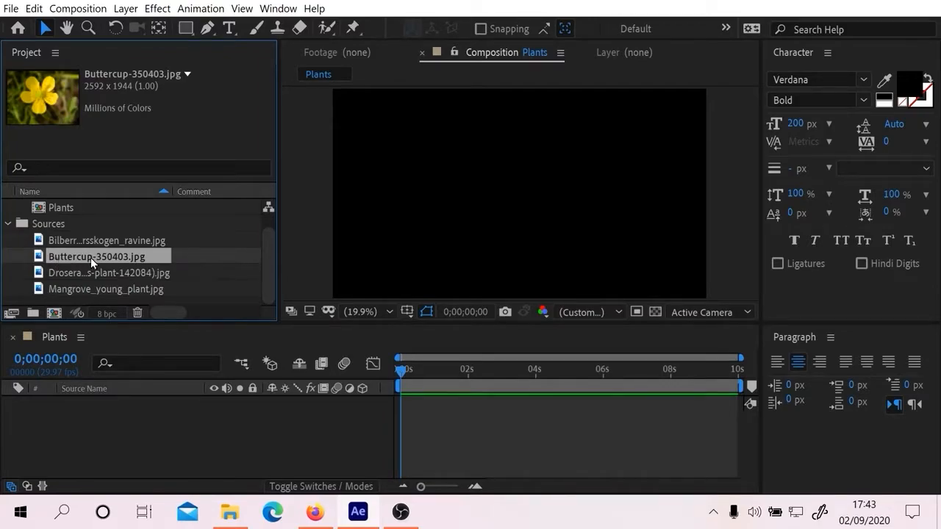
key("ctrl+slash")
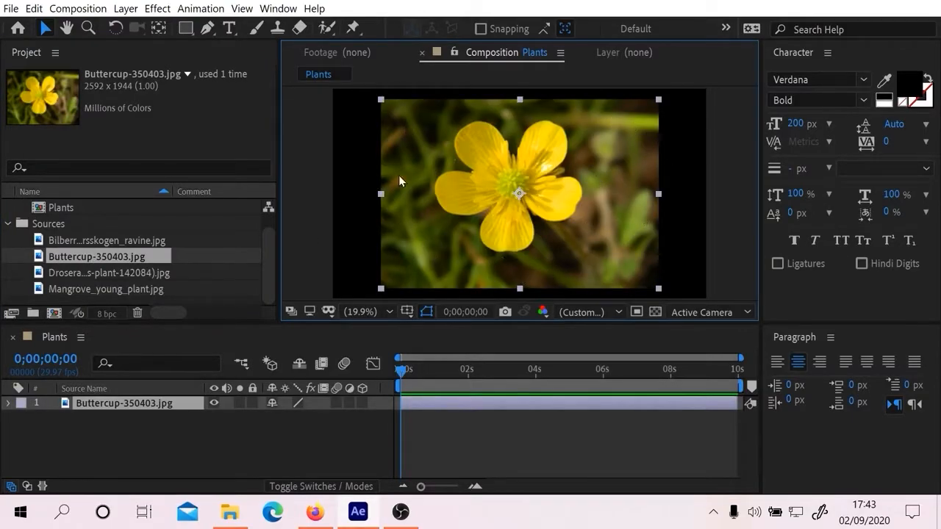
Step: Delete the buttercup layer and add the image to Plants again with the current time at about 0;00;05;28
left_click_drag(411, 374, 601, 373)
left_click(439, 195)
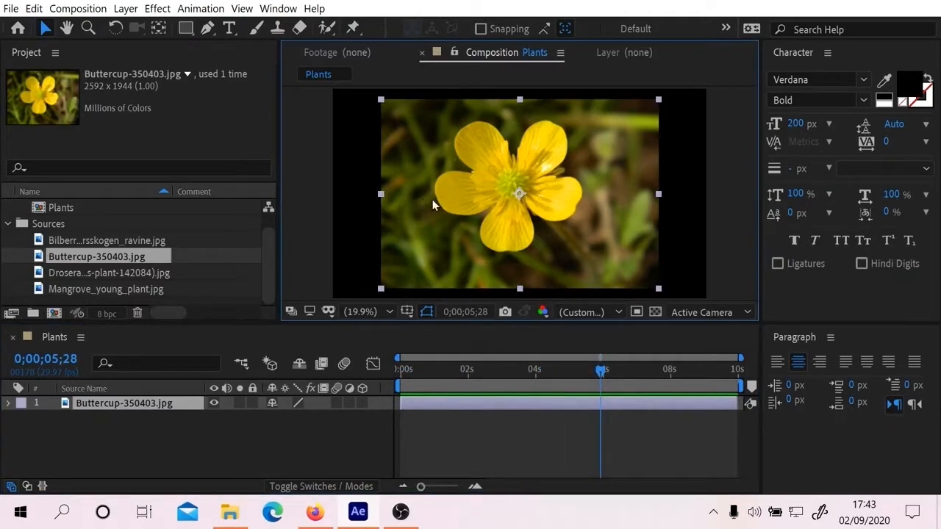
key("Delete")
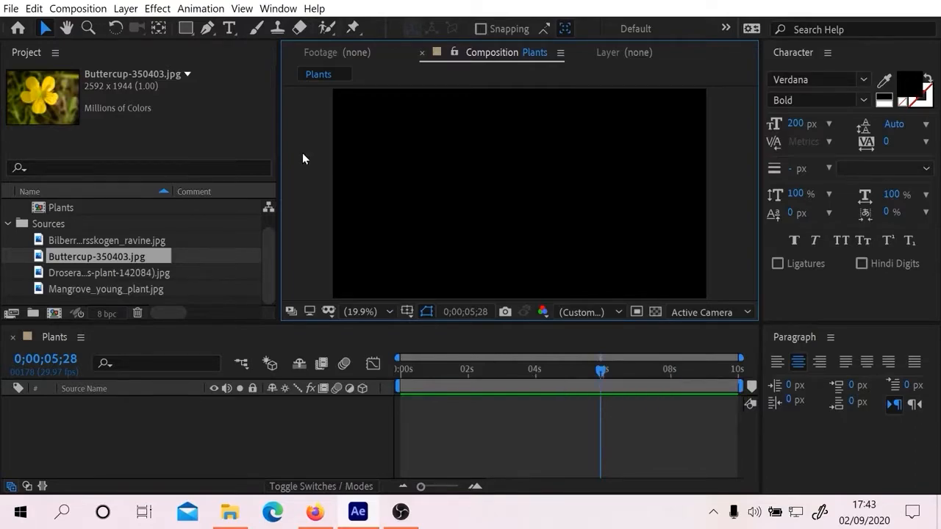
key("ctrl+slash")
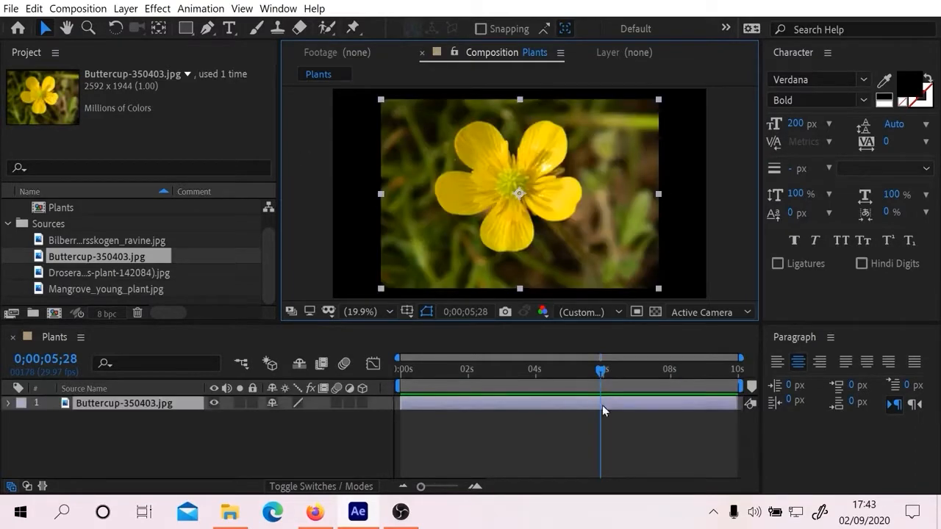
mouse_move(602, 371)
left_mouse_down()
mouse_move(373, 366)
mouse_move(609, 371)
mouse_move(599, 378)
left_mouse_up()
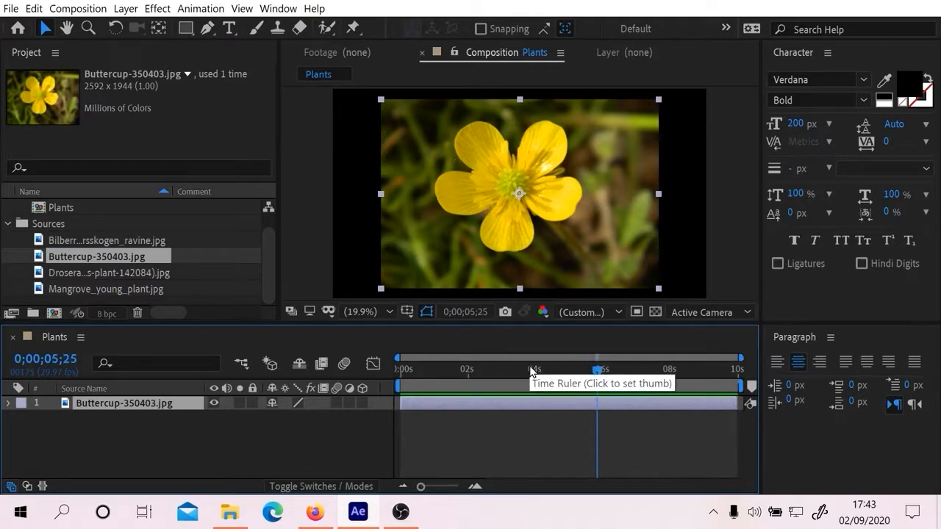
Step: Turn off Create Layers at Composition Start Time, delete the buttercup layer and re-add the image at the current time
key("ctrl+alt+semicolon")
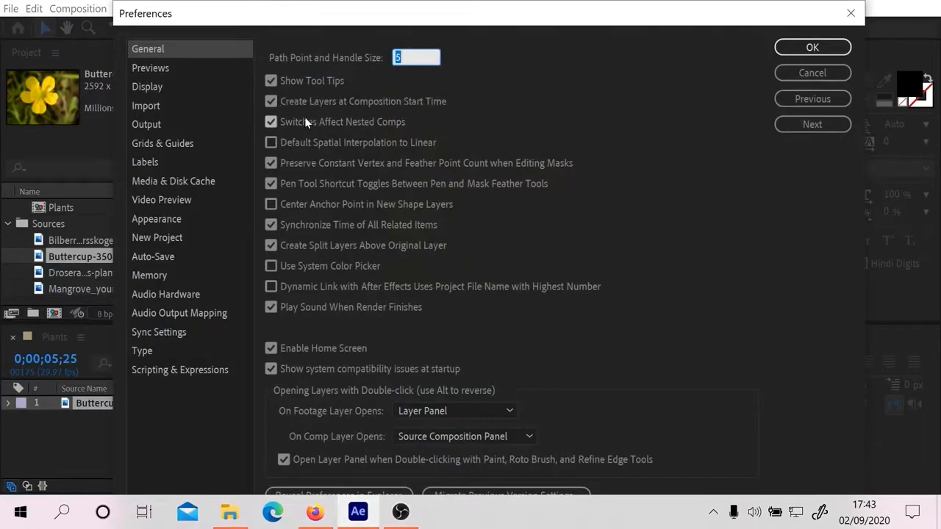
left_click(807, 48)
left_click(435, 183)
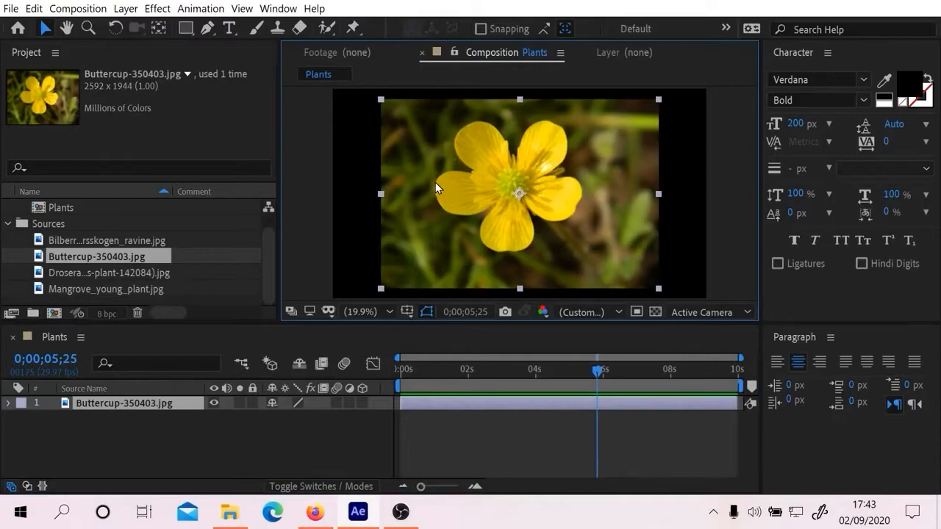
key("Delete")
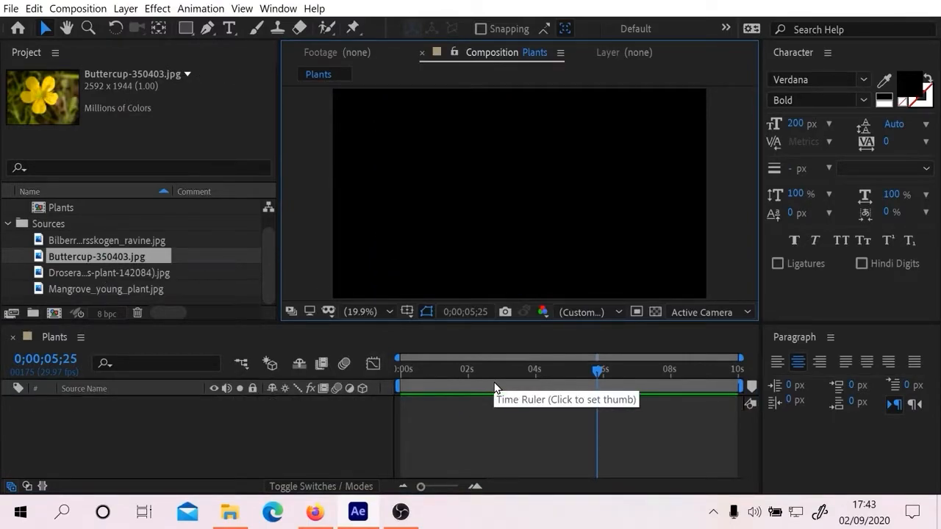
key("ctrl+z")
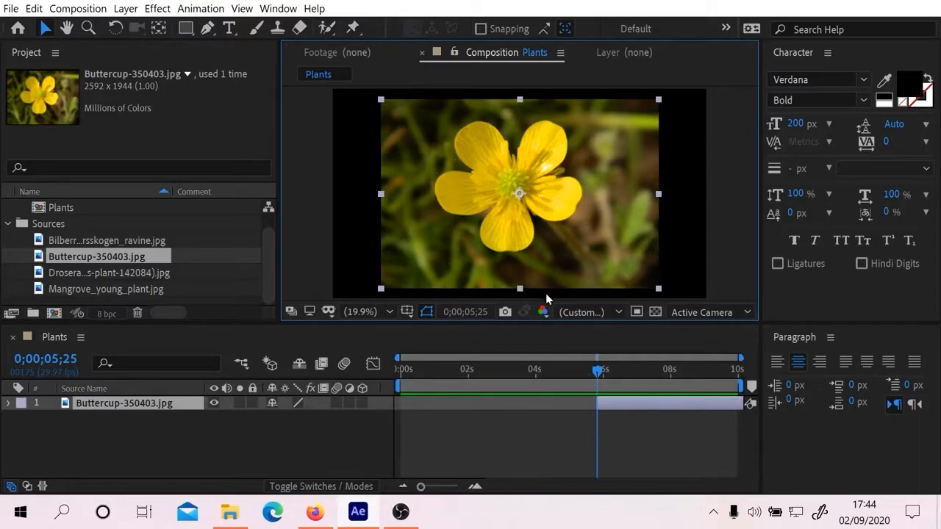
Step: Delete the buttercup layer from Plants and turn Create Layers at Composition Start Time back on
key("Delete")
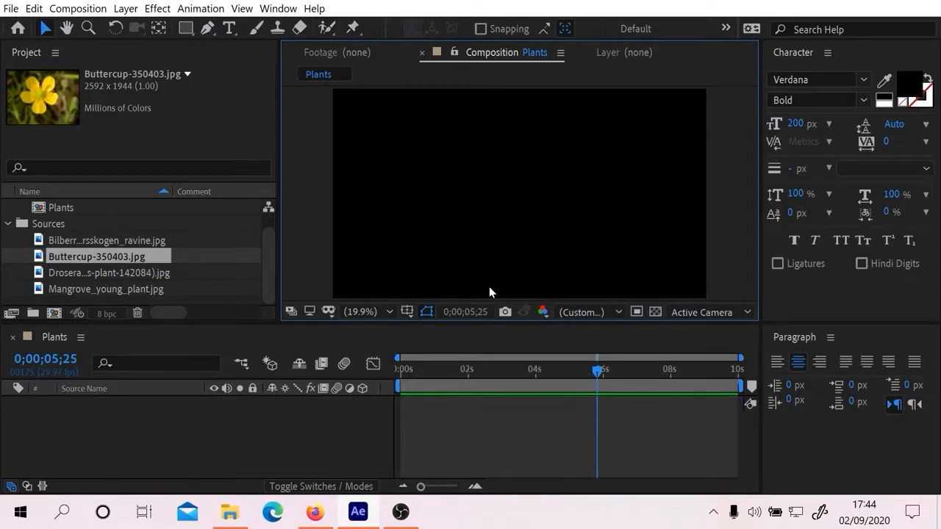
key("ctrl+alt+semicolon")
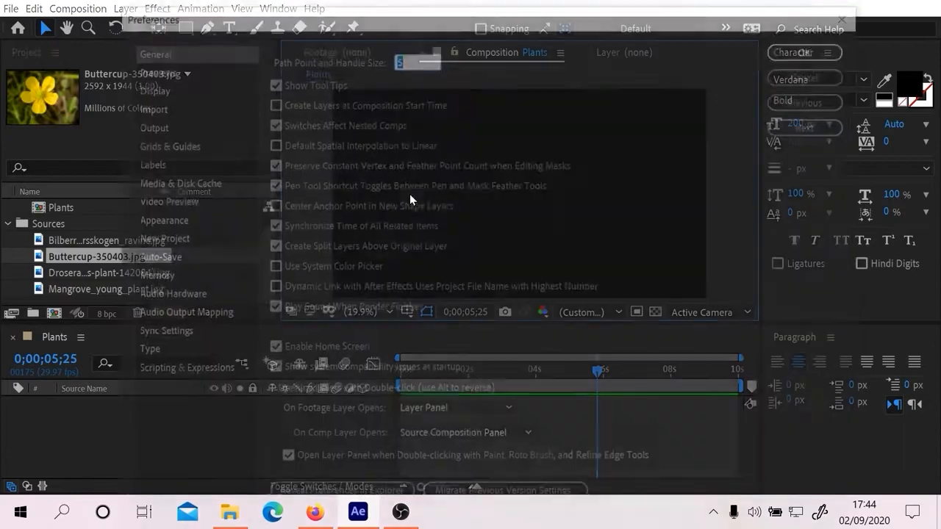
left_click(271, 101)
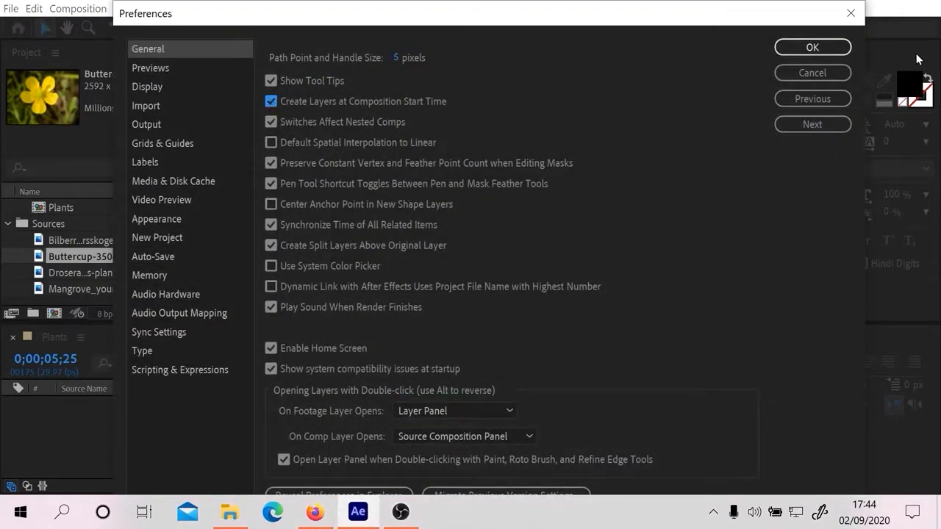
left_click(811, 47)
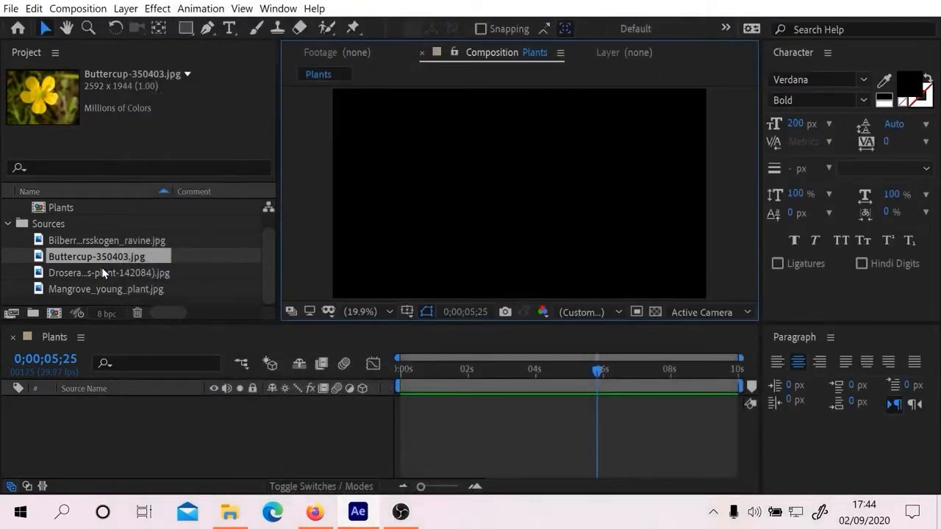
Step: Add Buttercup-350403.jpg to the Plants timeline, and add it once more through the Plants item in the project
left_click_drag(58, 256, 536, 438)
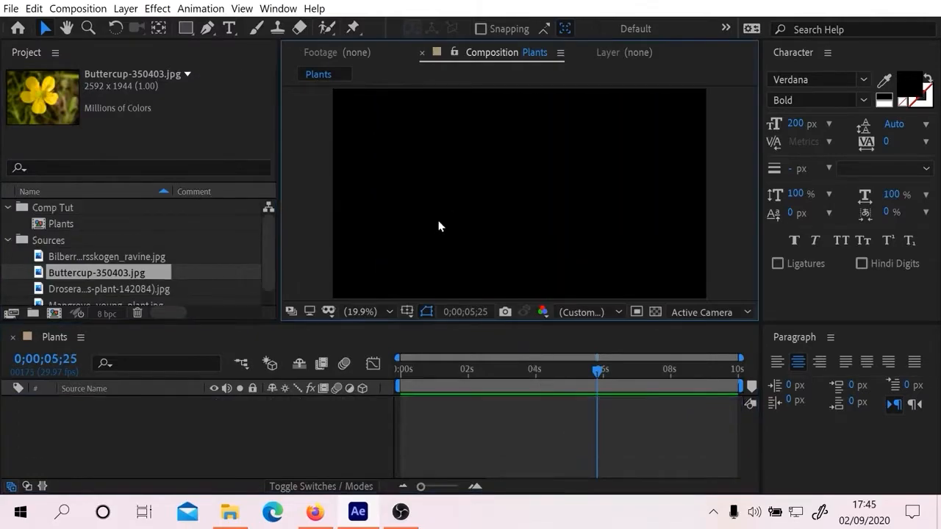
left_click(266, 239)
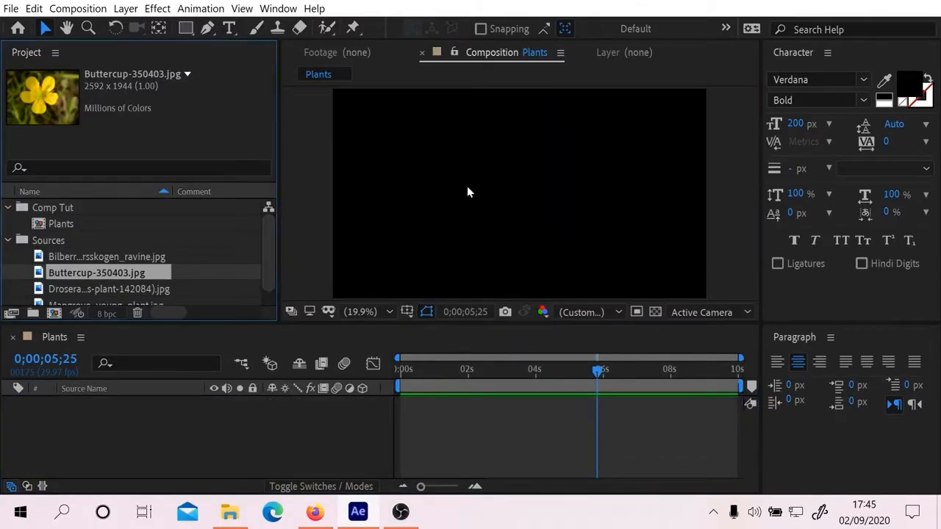
left_click(59, 223)
left_click(116, 276)
left_click_drag(80, 274, 53, 229)
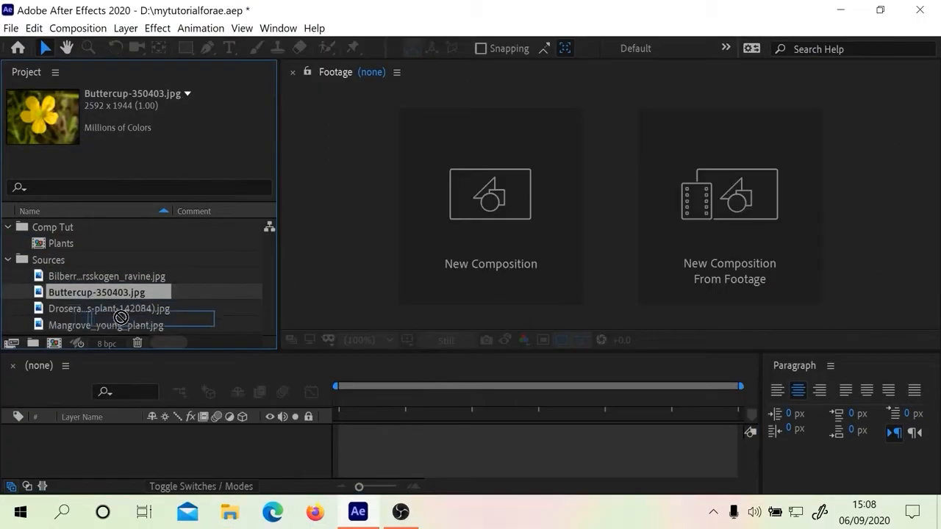
Step: Create a new composition from Buttercup-350403.jpg alone and view its layer in the Layer viewer
left_click_drag(139, 323, 58, 347)
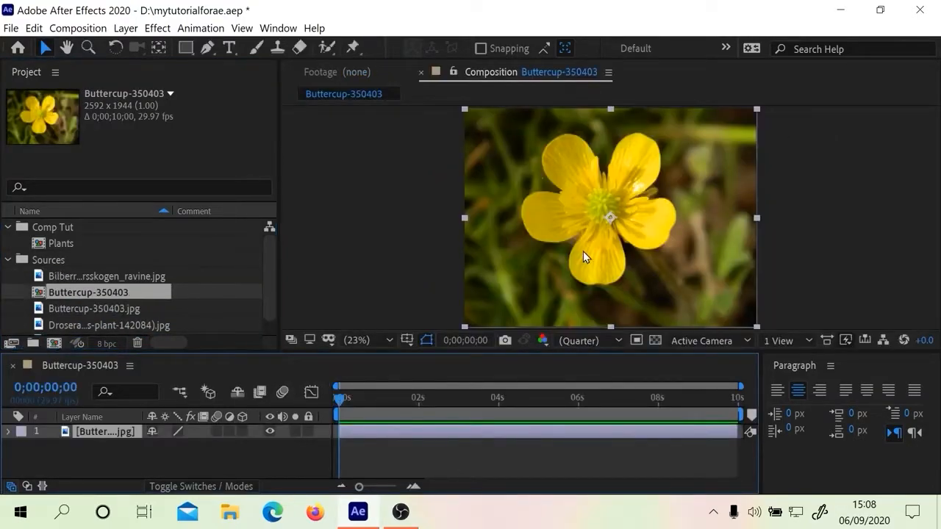
double_click(104, 437)
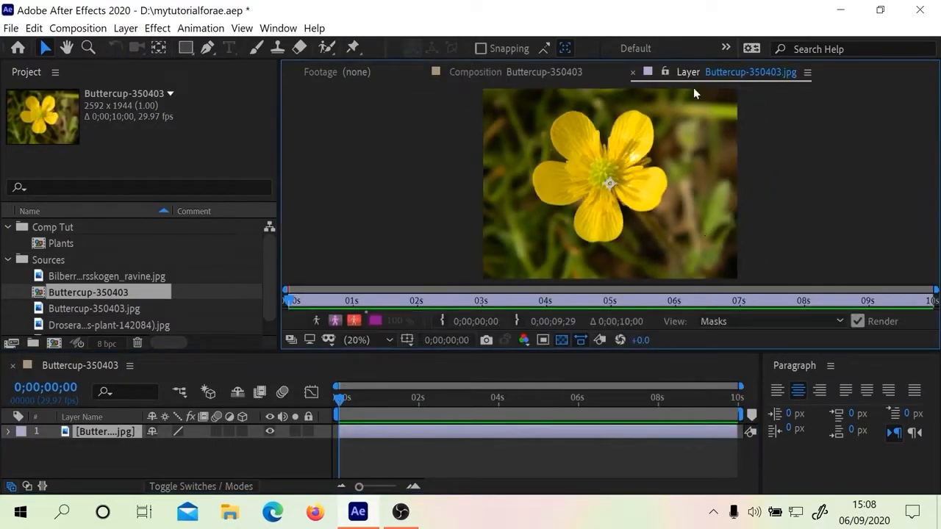
left_click(517, 73)
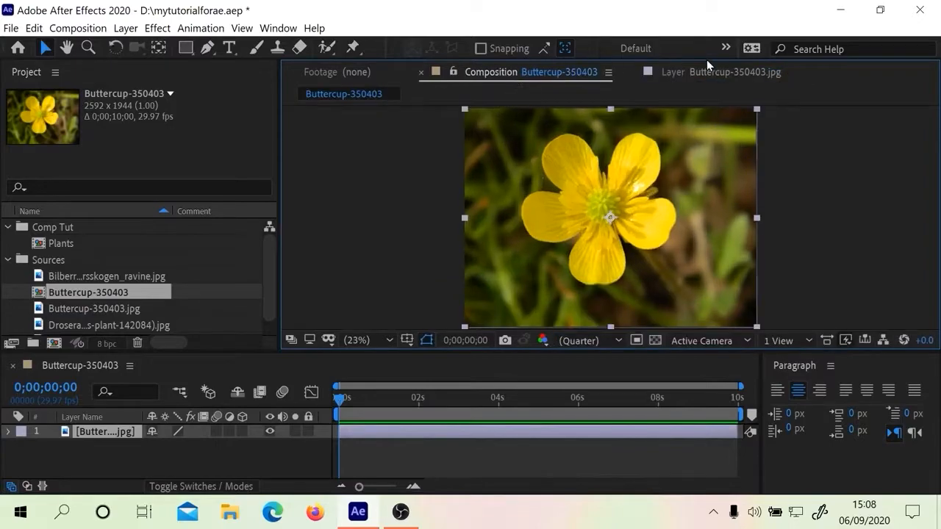
left_click(722, 72)
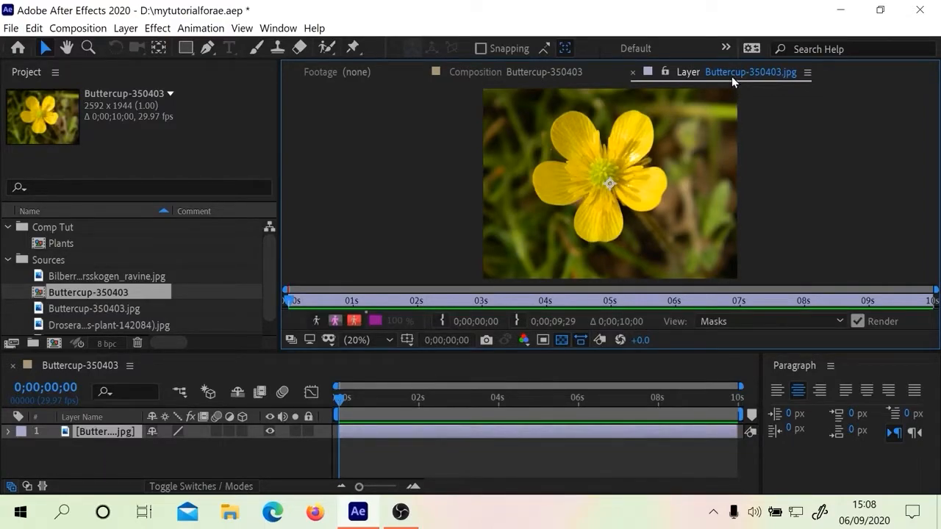
Step: Close the buttercup layer's view and reopen the layer in the Layer viewer
key("ctrl+w")
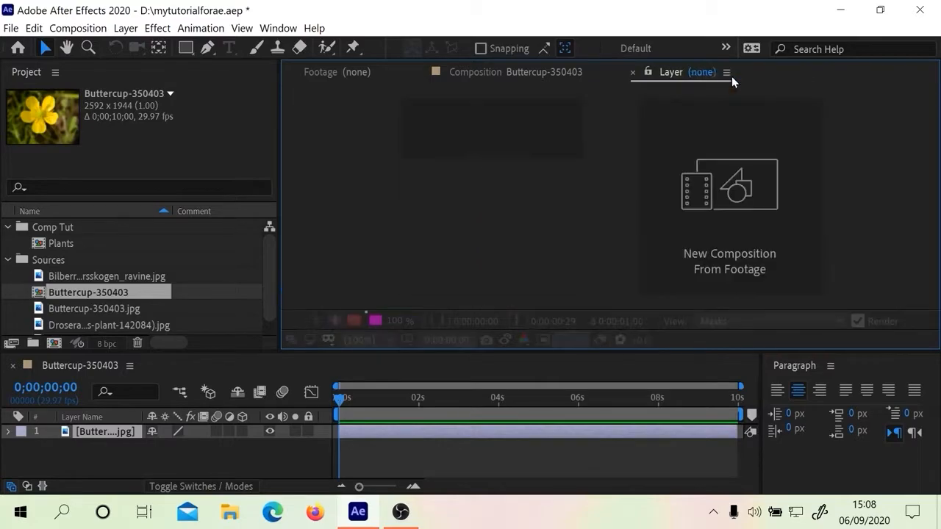
left_click(633, 75)
double_click(117, 430)
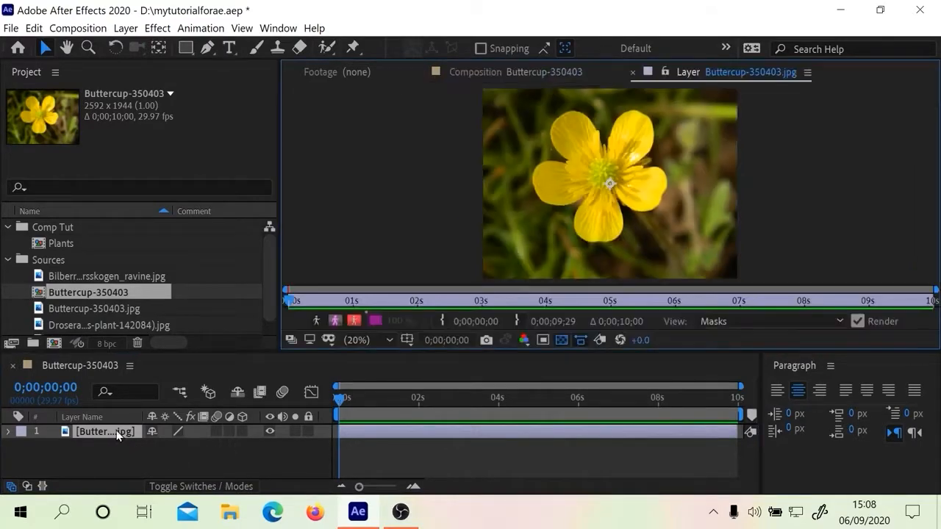
Step: Close the Buttercup-350403 composition and delete it from the project
left_click(477, 72)
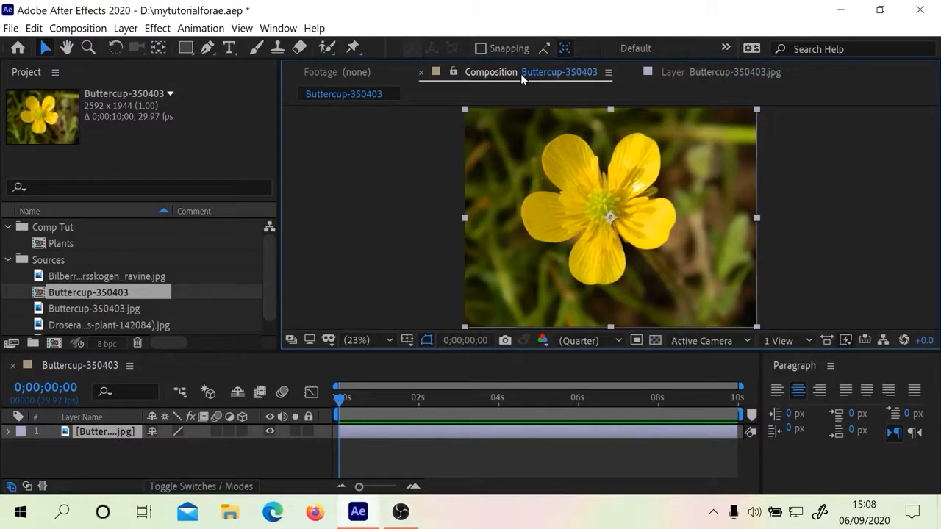
key("ctrl+w")
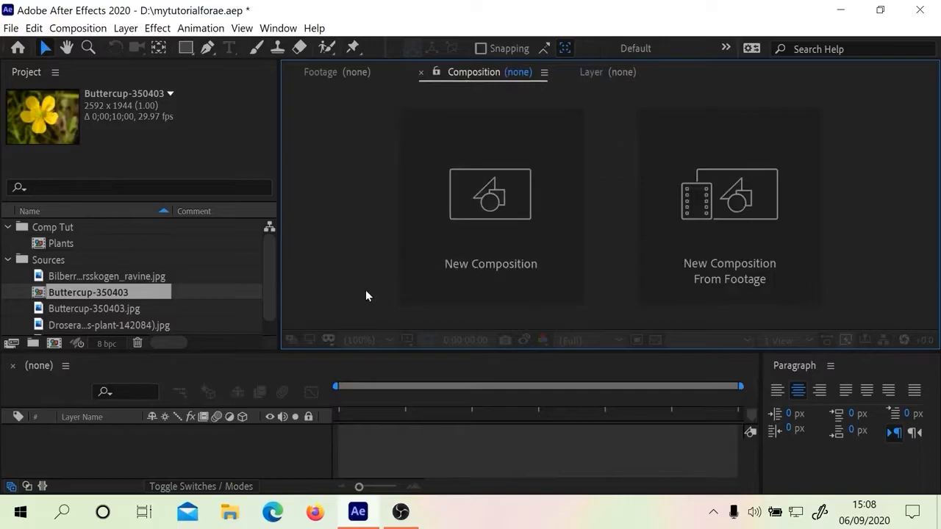
key("Delete")
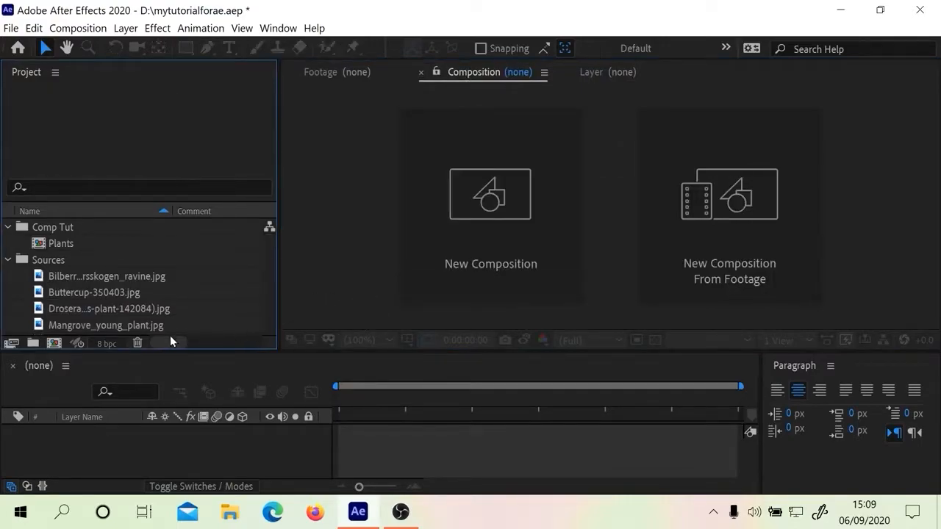
Step: Create a single composition from Buttercup-350403.jpg and the Drosera image, using the Drosera image's dimensions and a still duration of 0:00:02:00
left_click(97, 292)
left_click(80, 308)
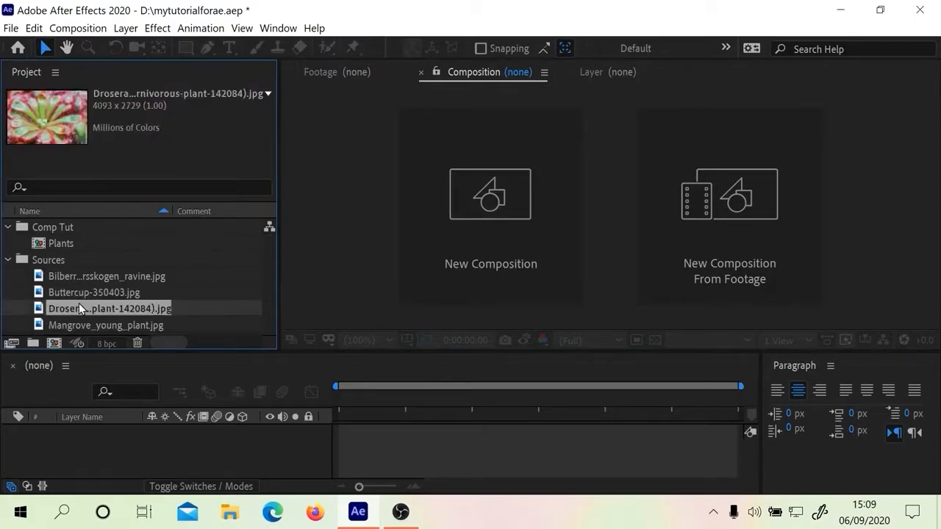
left_click(78, 283)
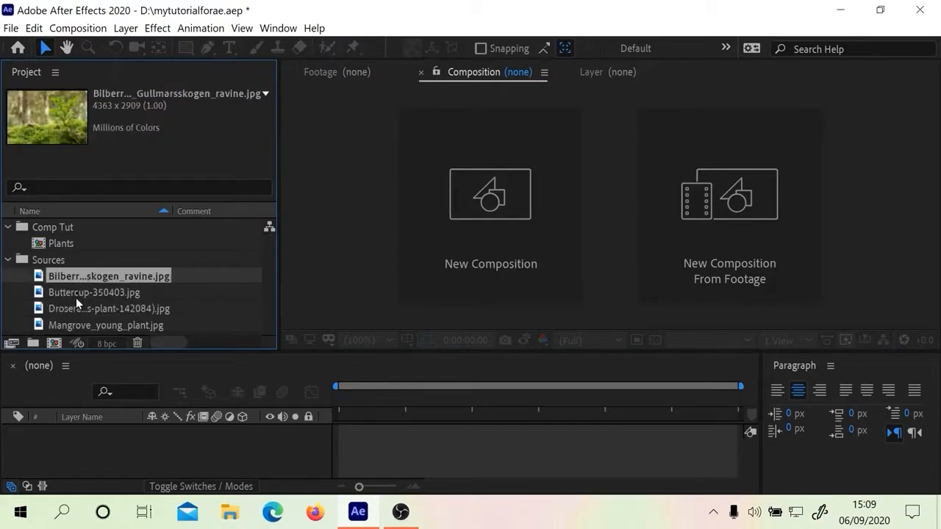
left_click(76, 298)
left_click(76, 309)
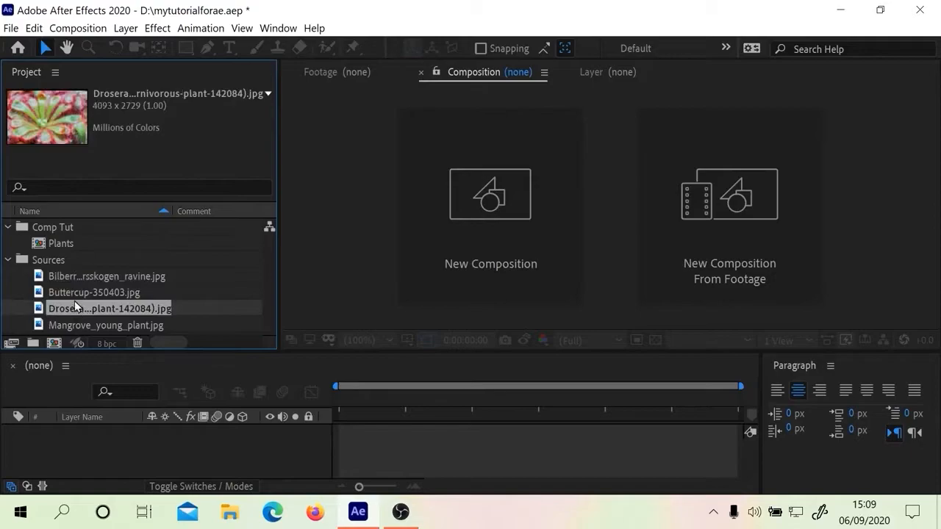
left_click(74, 294, "ctrl")
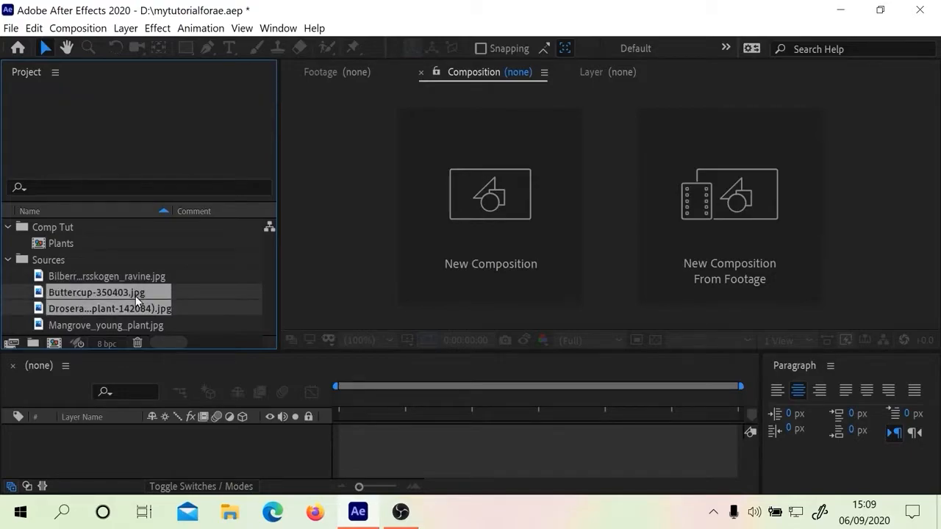
left_click_drag(88, 301, 54, 345)
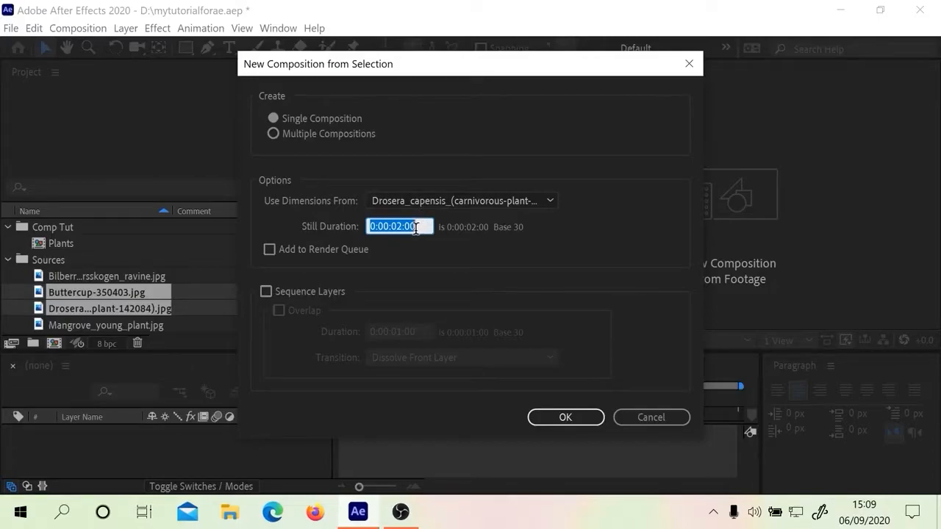
left_click(409, 201)
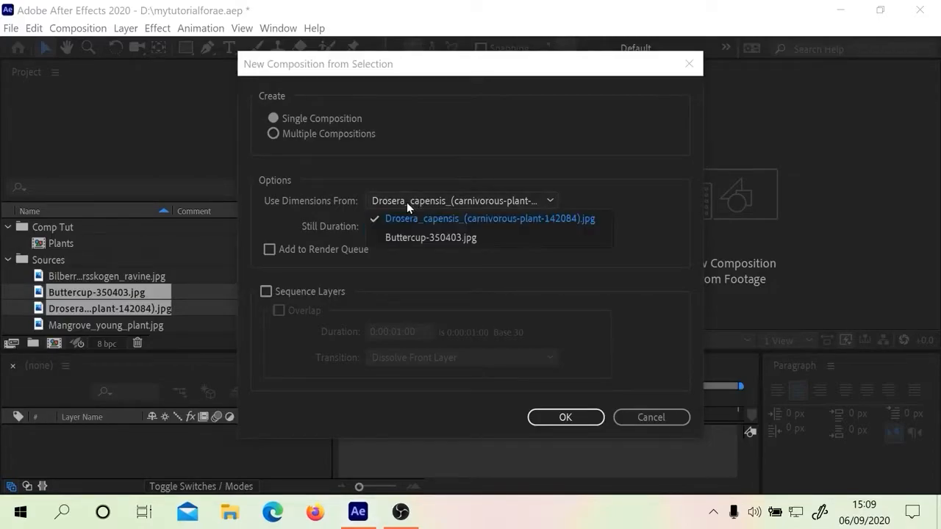
left_click(438, 198)
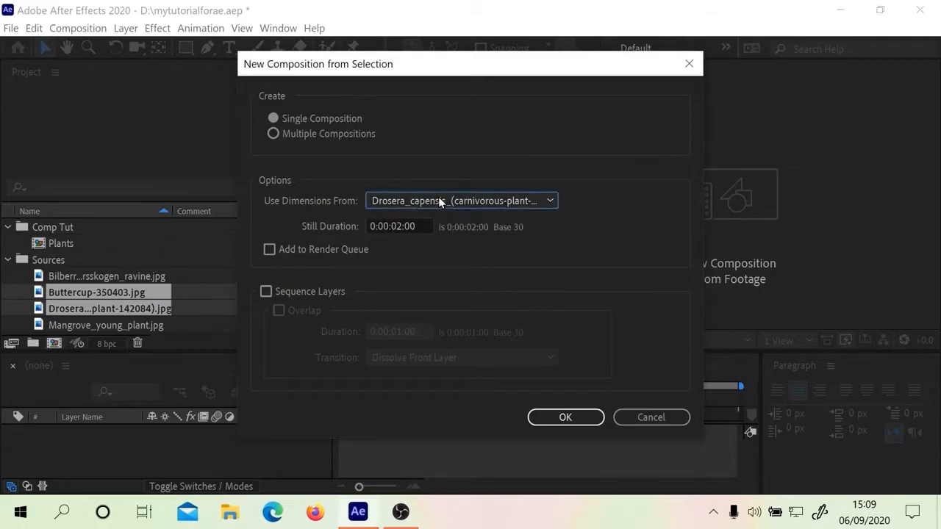
left_click(563, 419)
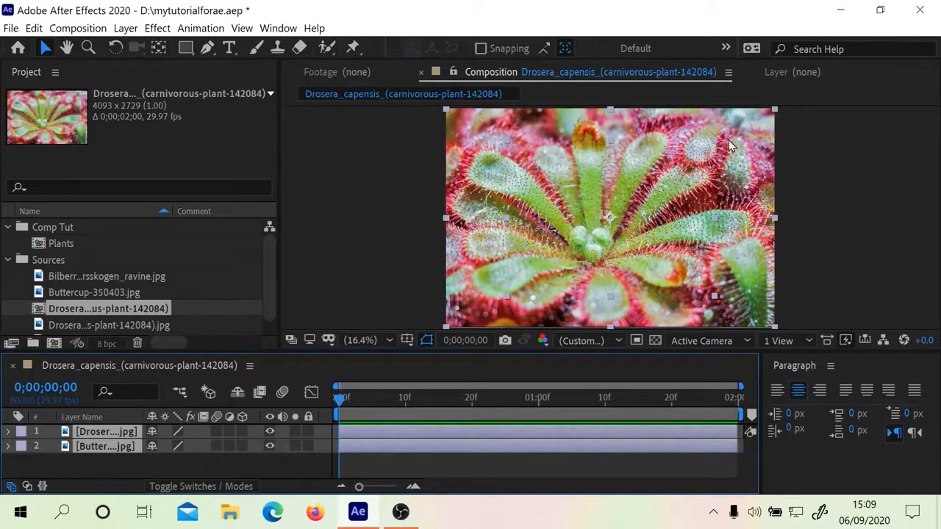
Step: View the buttercup layer in the Layer viewer and open the settings of the Drosera composition
left_click(97, 446)
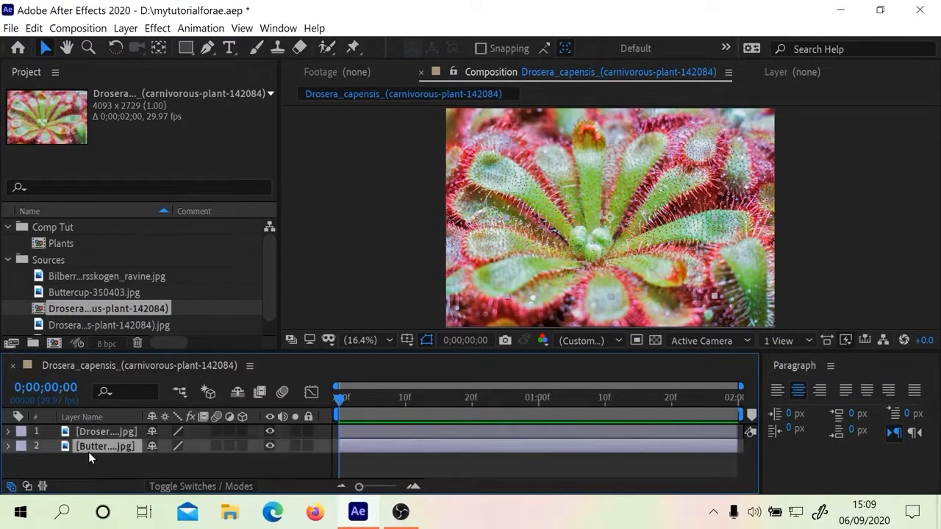
double_click(88, 452)
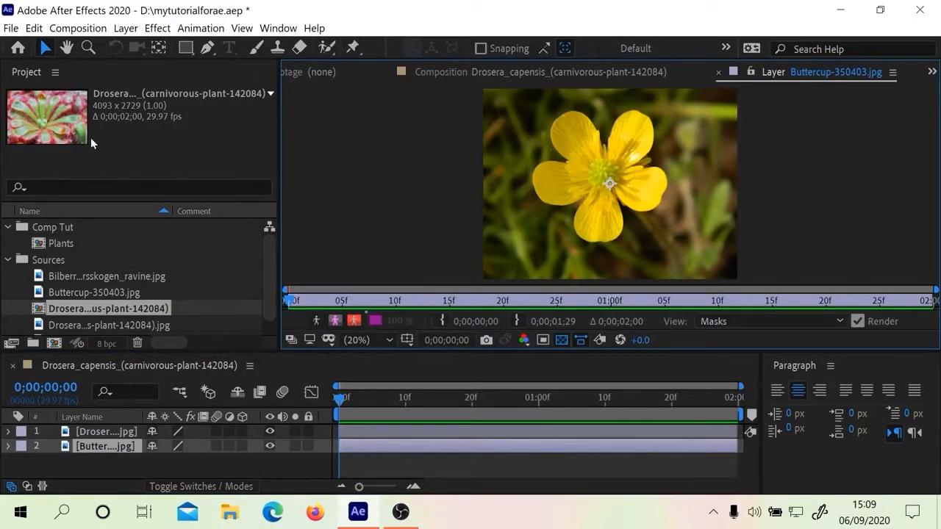
right_click(104, 312)
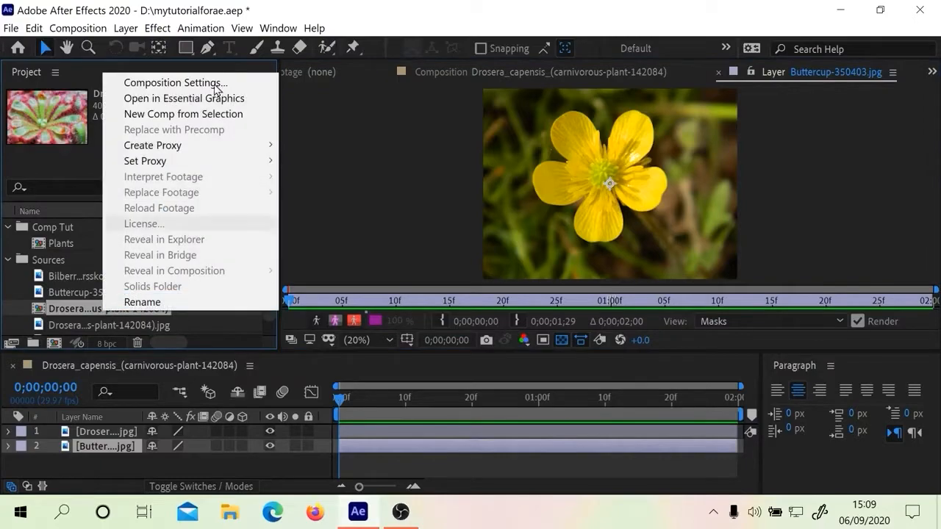
left_click(169, 80)
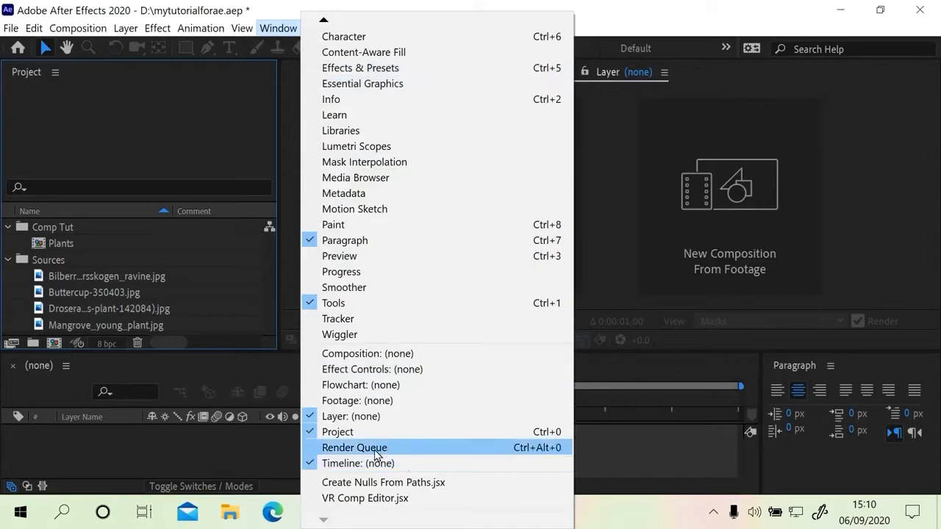
Step: Open the Render Queue and add all four source images to it, creating a composition from each
left_click(377, 453)
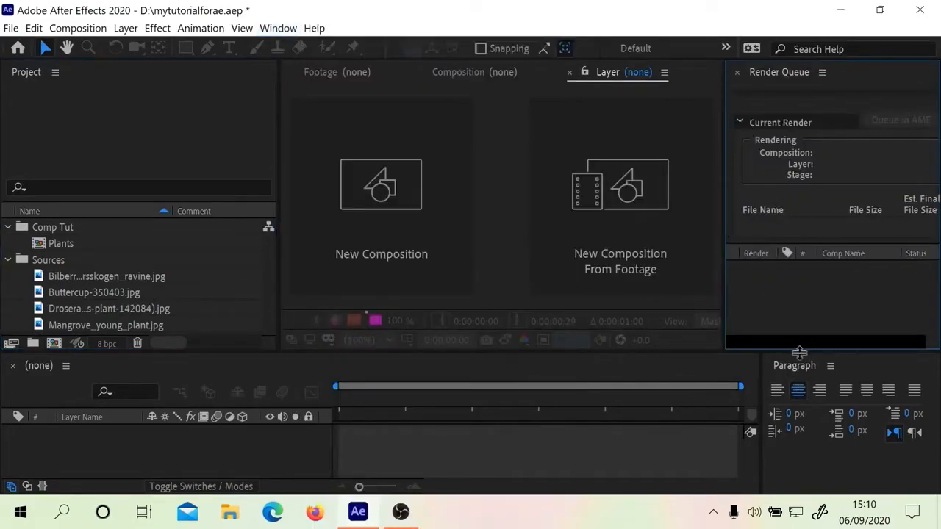
left_click_drag(799, 350, 789, 431)
left_click_drag(91, 360, 59, 279)
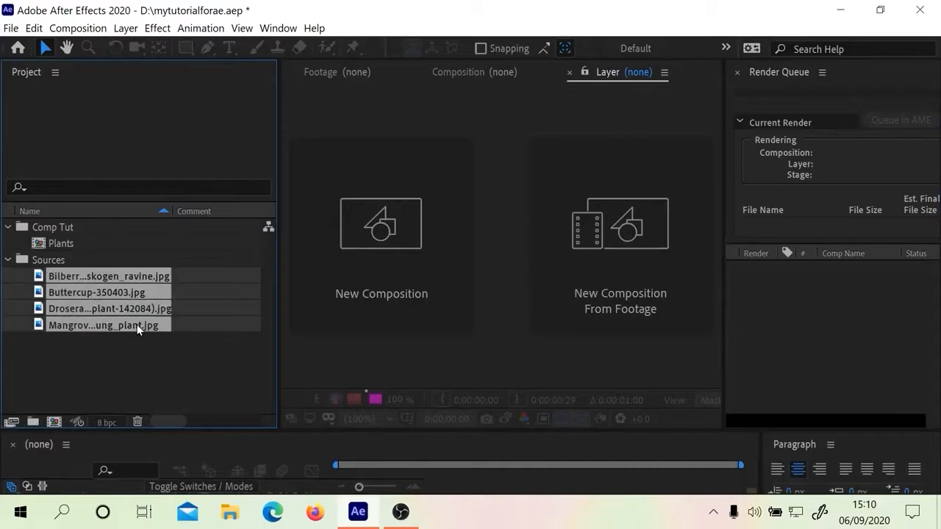
left_click_drag(120, 309, 807, 299)
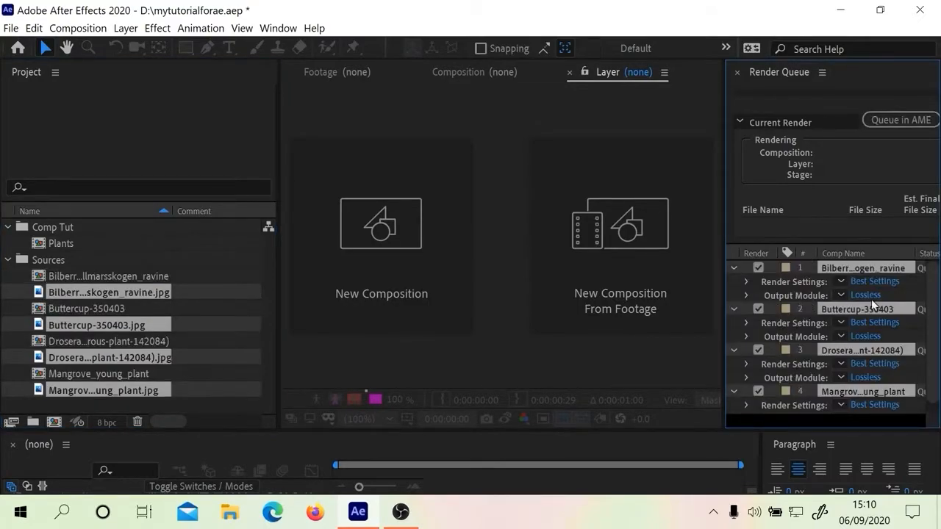
Step: Enlarge the timeline area and open the new Bilberry, Buttercup, Drosera and Mangrove compositions one after another
left_click(103, 277)
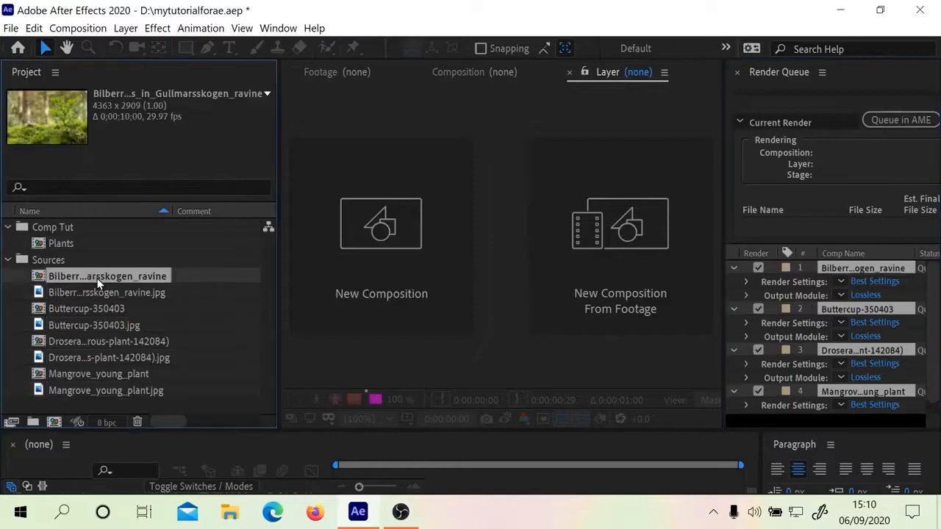
left_click(98, 325)
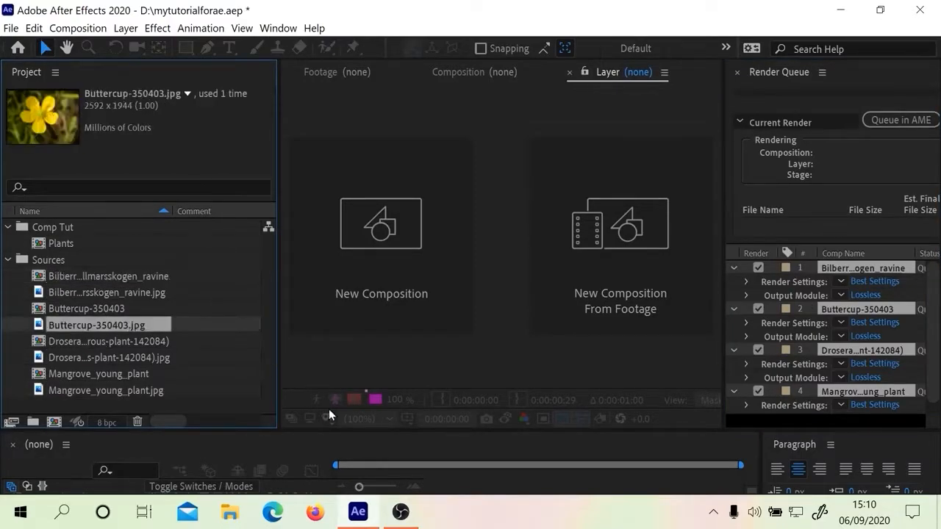
left_click_drag(389, 432, 384, 342)
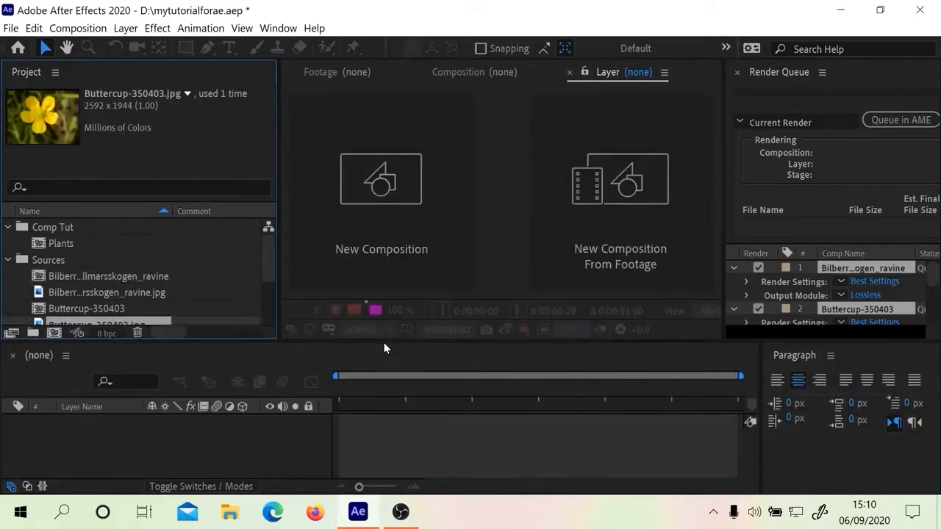
left_click(81, 276)
double_click(81, 275)
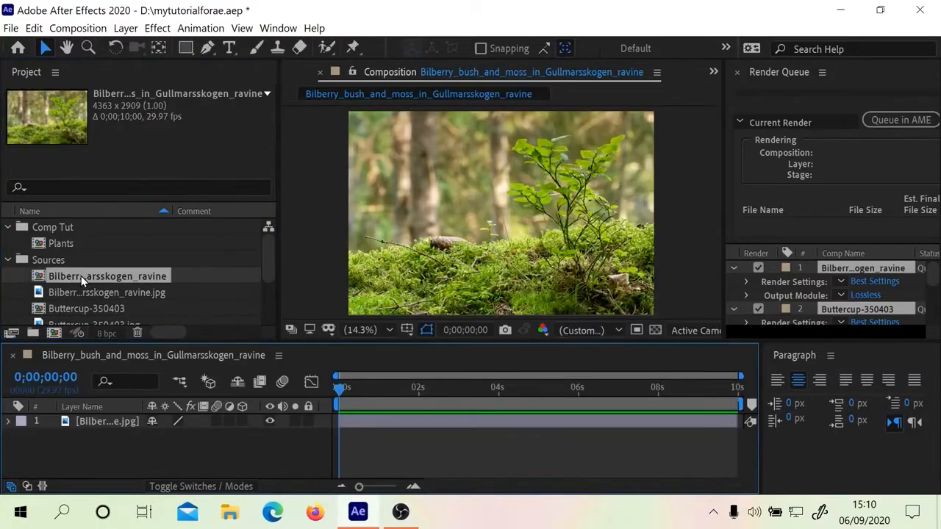
left_click(84, 307)
double_click(84, 307)
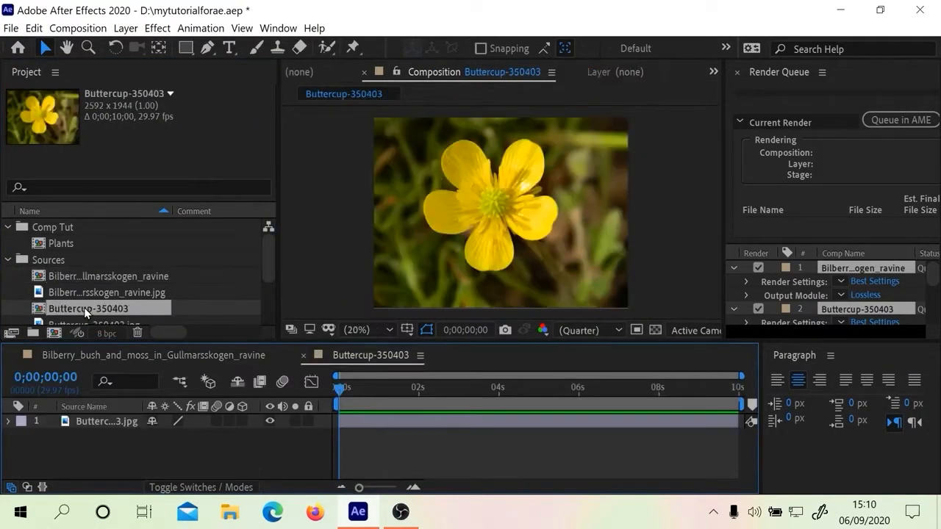
left_click_drag(266, 277, 265, 314)
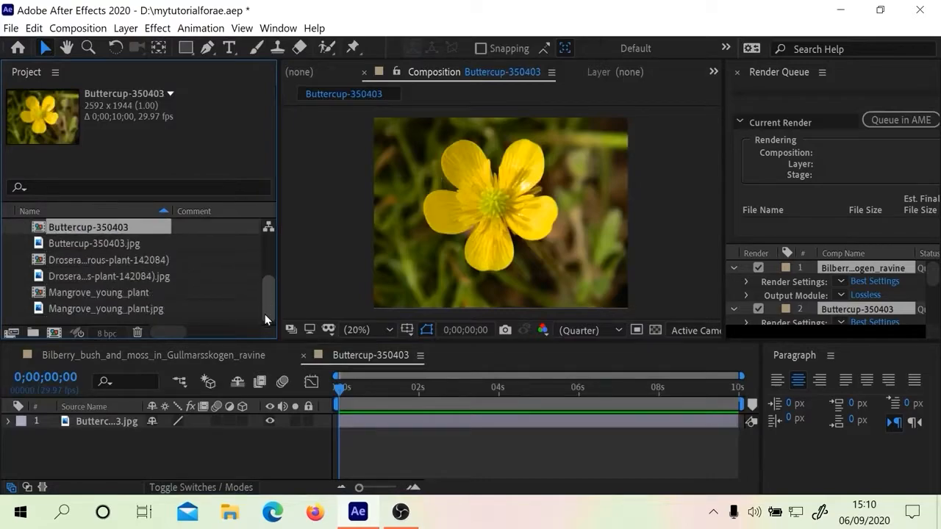
double_click(75, 260)
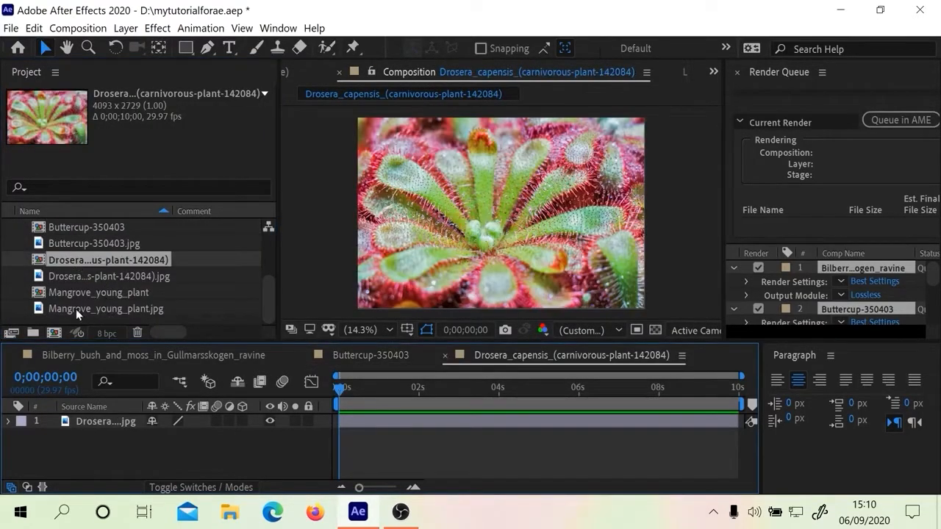
double_click(75, 293)
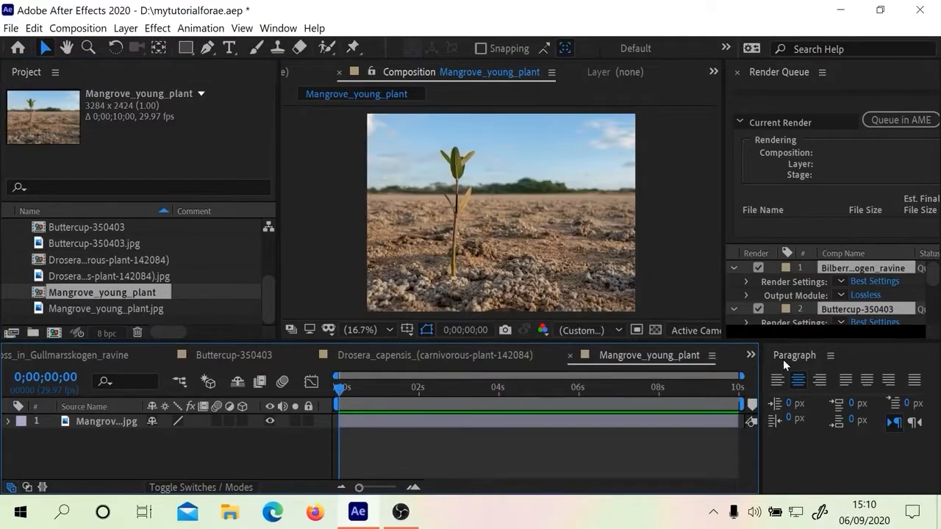
Step: Switch the timeline to the Buttercup-350403 composition and on to the Drosera composition using the list of open compositions
left_click(750, 355)
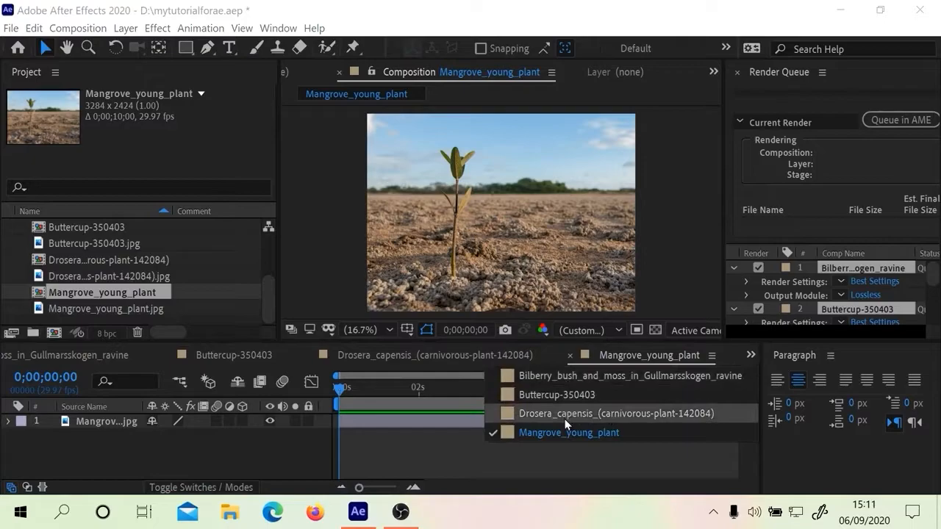
left_click(565, 394)
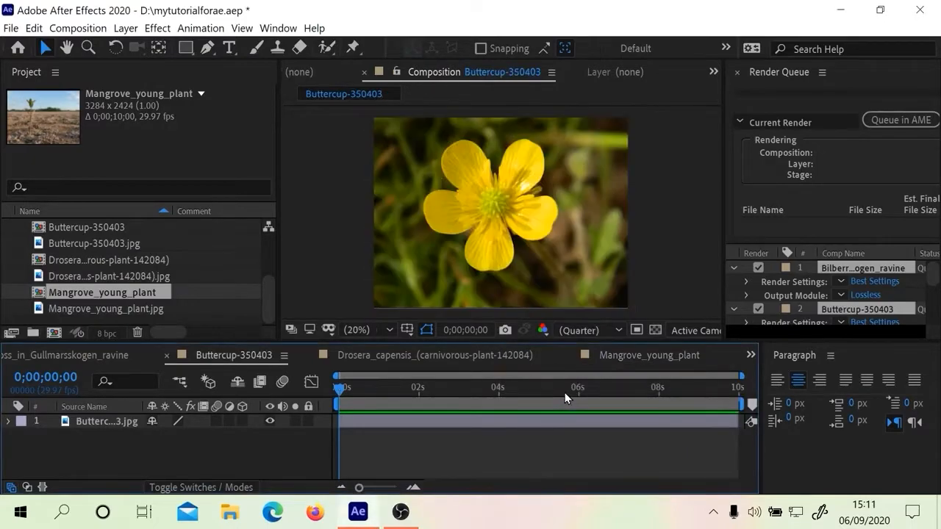
left_click(749, 355)
left_click(612, 409)
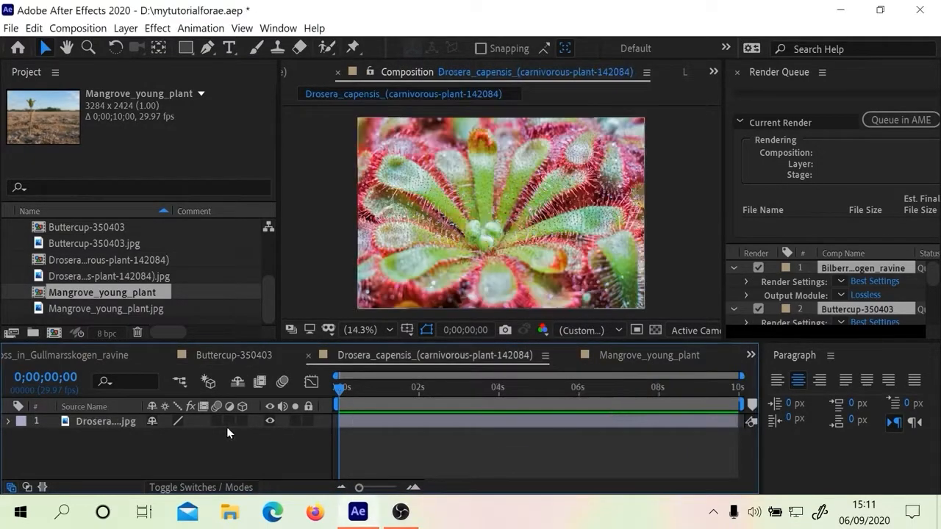
Step: Show the Drosera layer in two side-by-side Layer viewers, closing the Render Queue and evening out the viewer widths
double_click(104, 419)
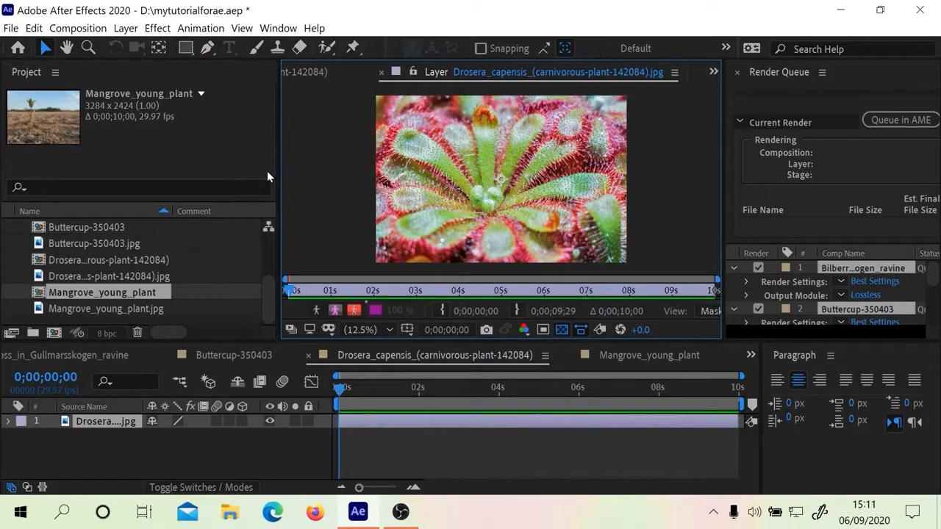
key("ctrl+alt+shift+n")
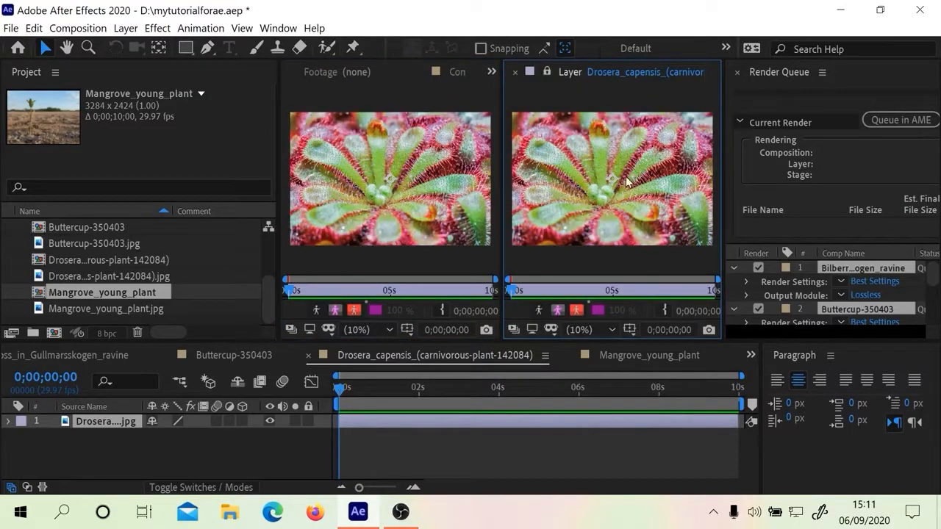
left_click(737, 72)
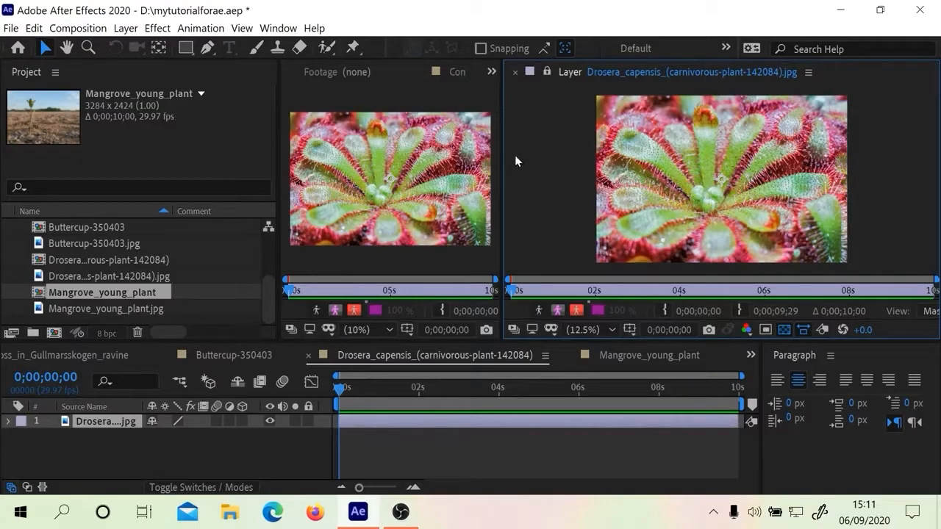
left_click_drag(503, 152, 622, 158)
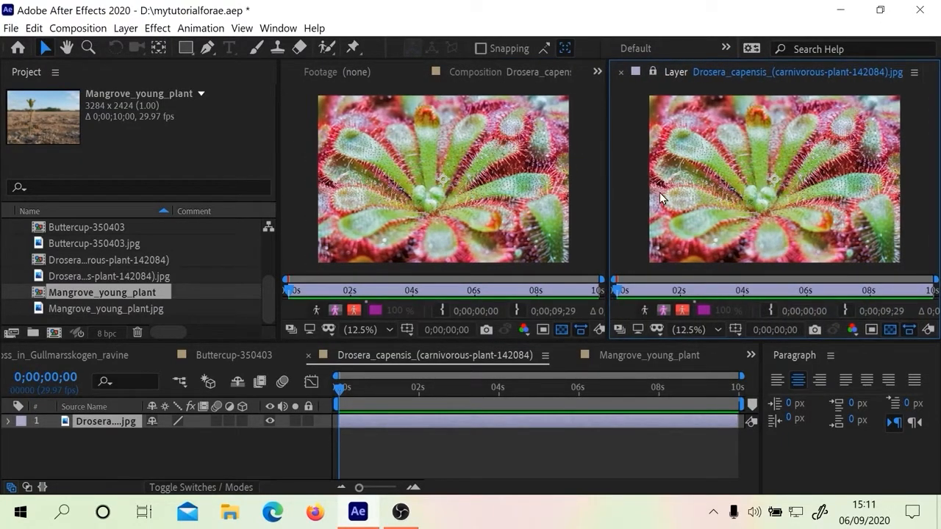
Step: Look through the second Layer viewer's options and switch the Composition viewer to Buttercup-350403 and on to the Bilberry composition
left_click(776, 78)
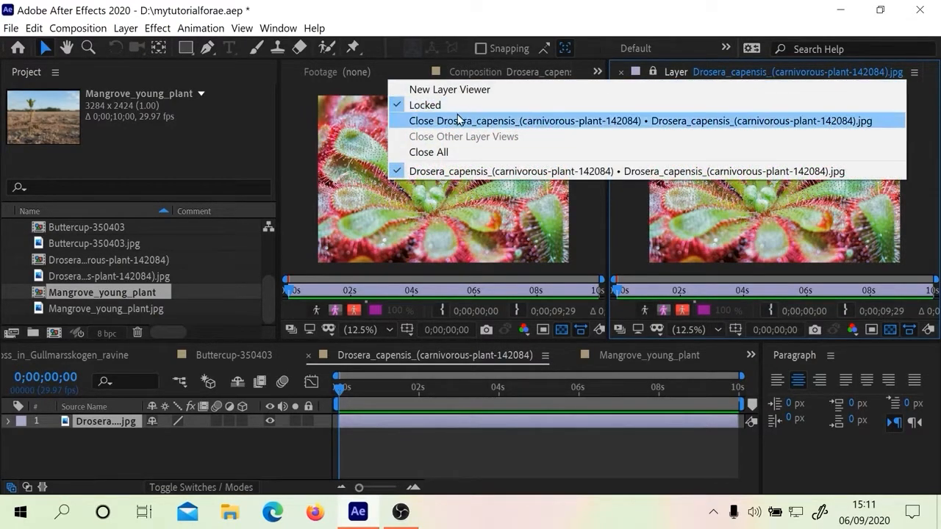
left_click(913, 72)
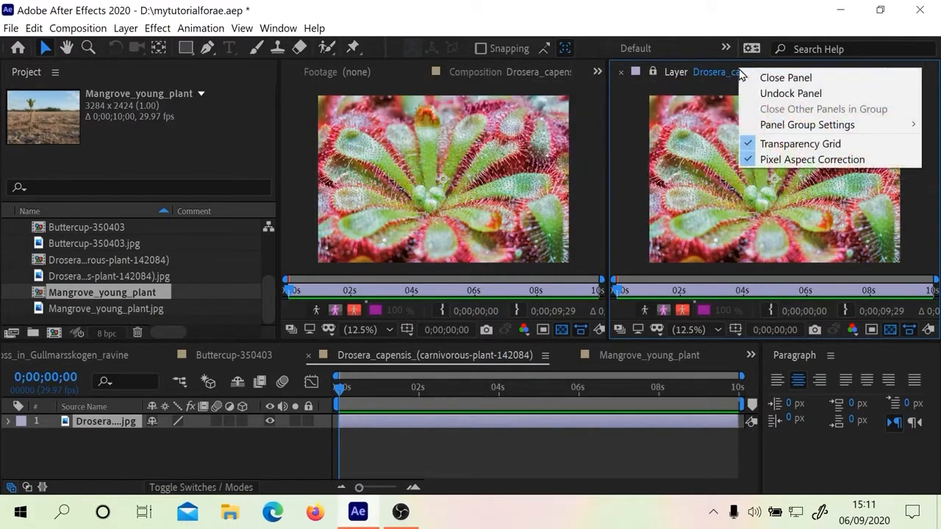
left_click(543, 71)
left_click(534, 70)
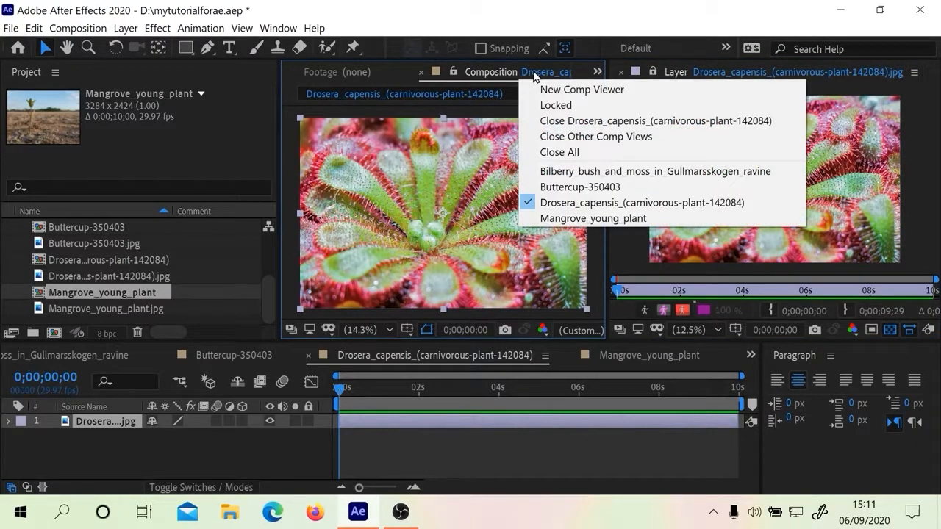
left_click(574, 187)
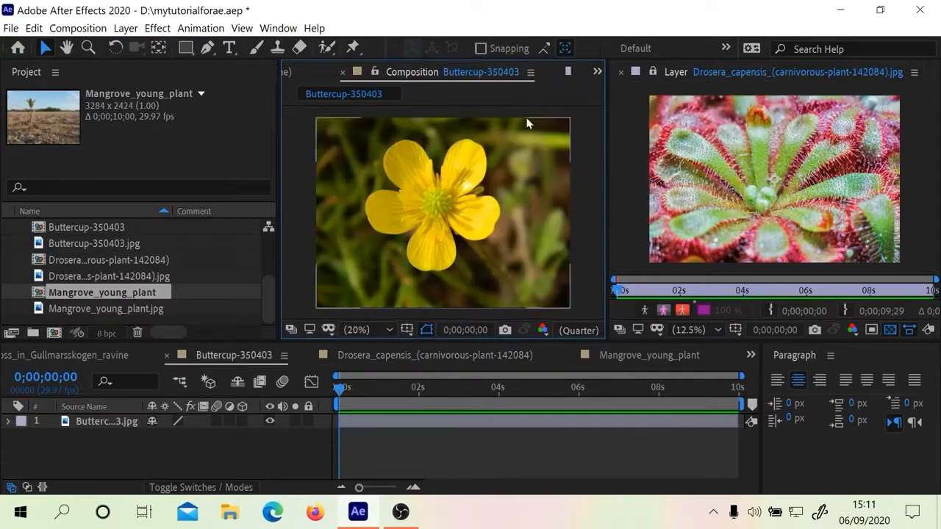
left_click(496, 71)
left_click(507, 170)
left_click(834, 71)
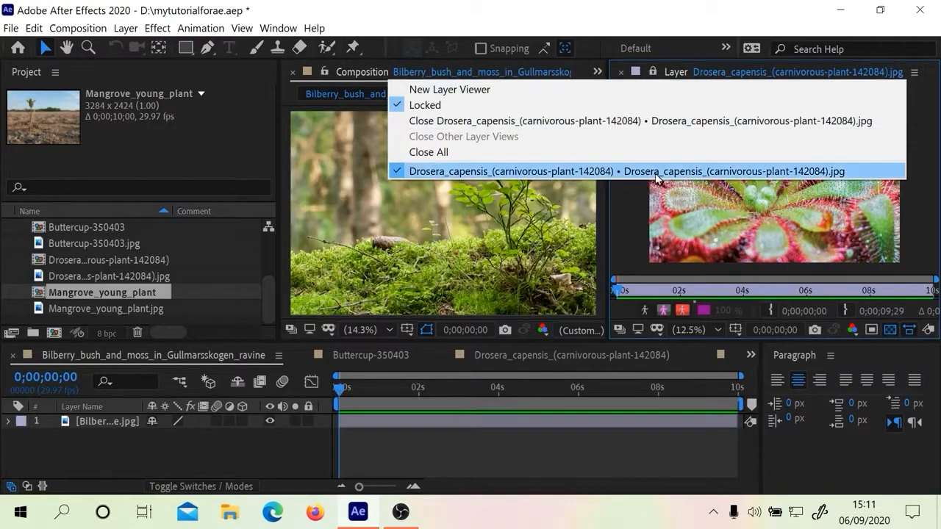
left_click(793, 70)
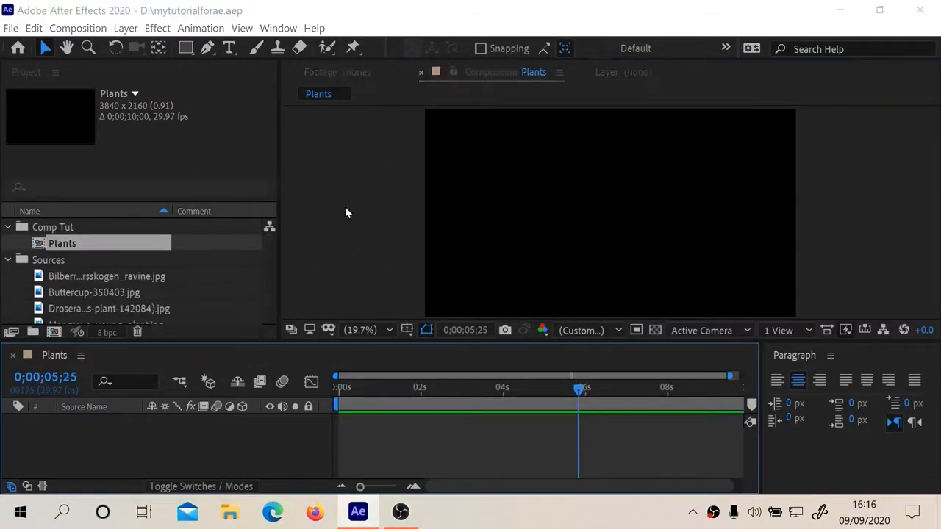
Step: Start a new solid in the Plants composition, 2160 px high with locked aspect ratio, keeping pixels and D1/DV NTSC (0.91)
key("ctrl+y")
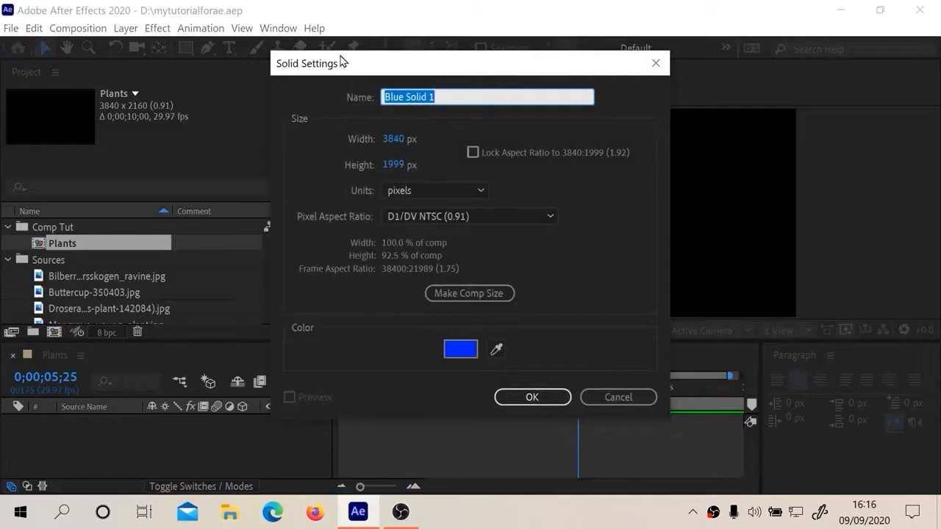
left_click(393, 164)
type("2160")
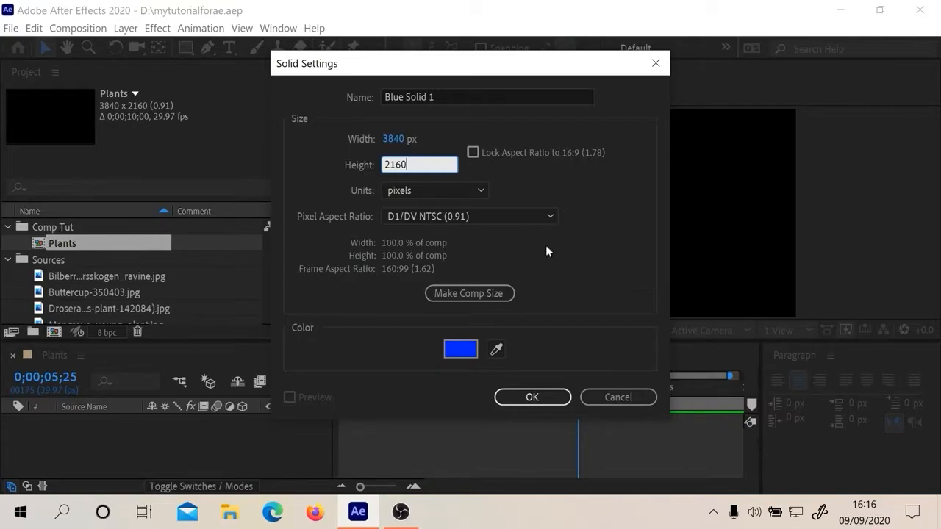
left_click(472, 152)
left_click(529, 219)
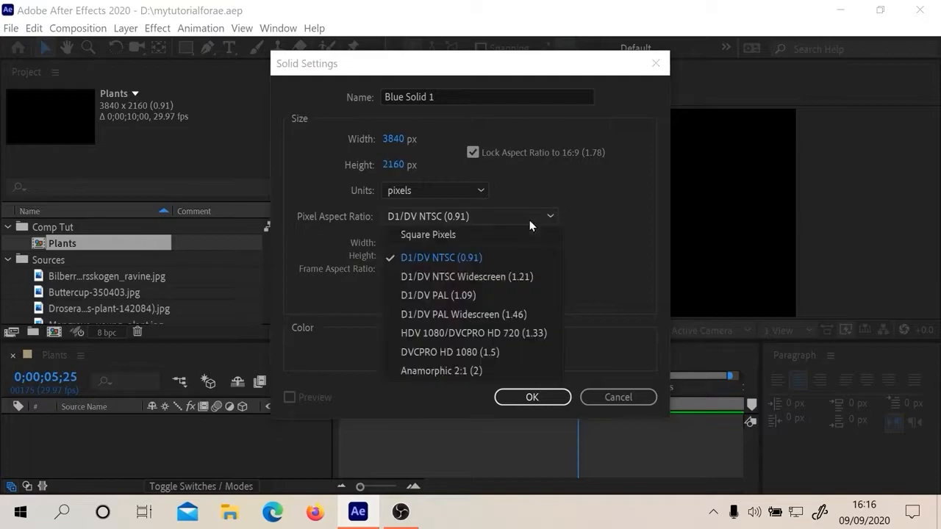
left_click(529, 215)
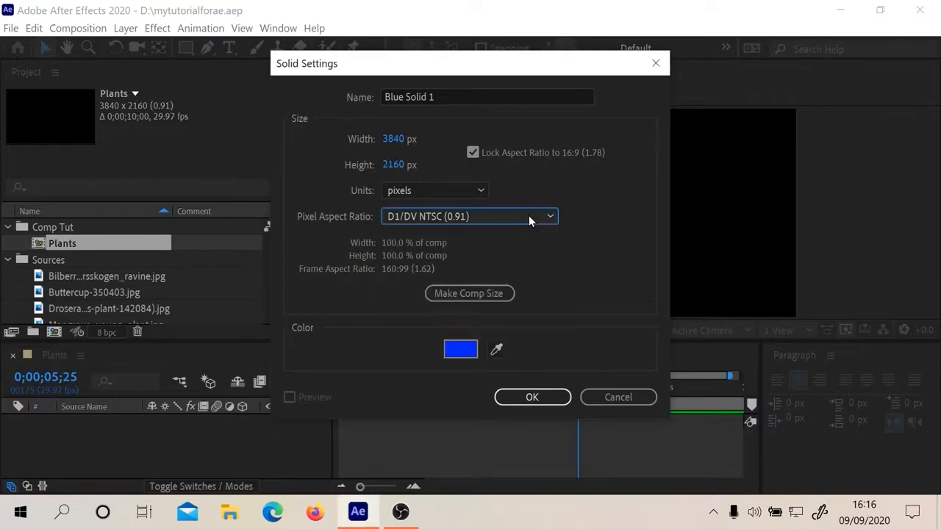
left_click(443, 187)
left_click(442, 189)
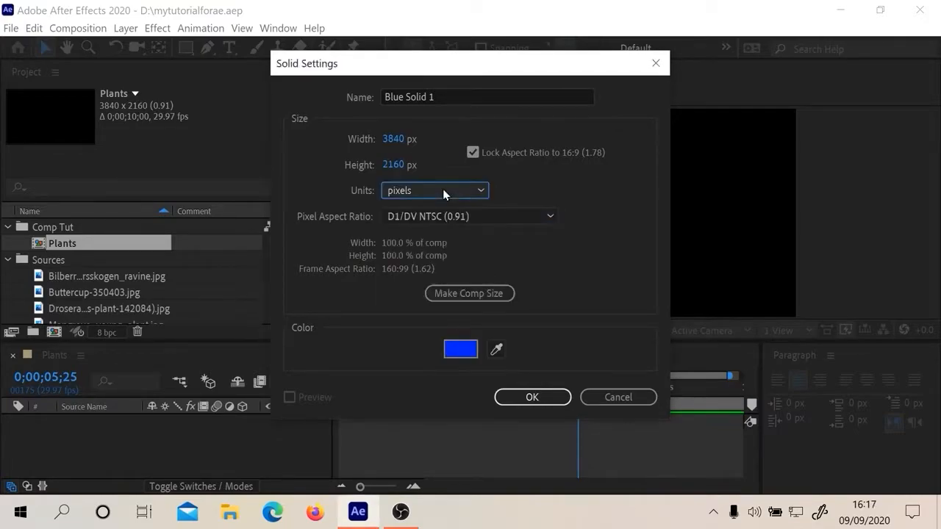
Step: Set the new solid's color to deep purple 2801A0 and create the solid layer
left_click(458, 348)
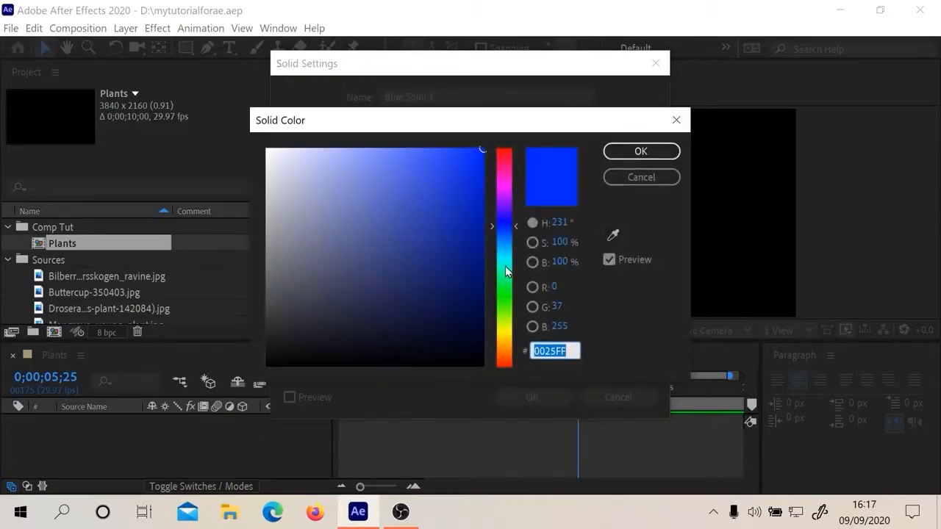
left_click(504, 212)
left_click(482, 228)
left_click(640, 151)
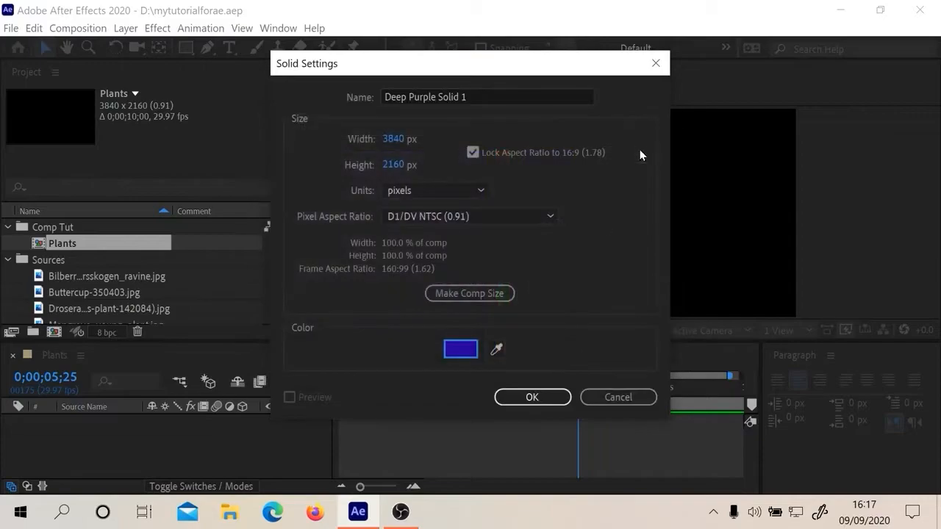
left_click(525, 398)
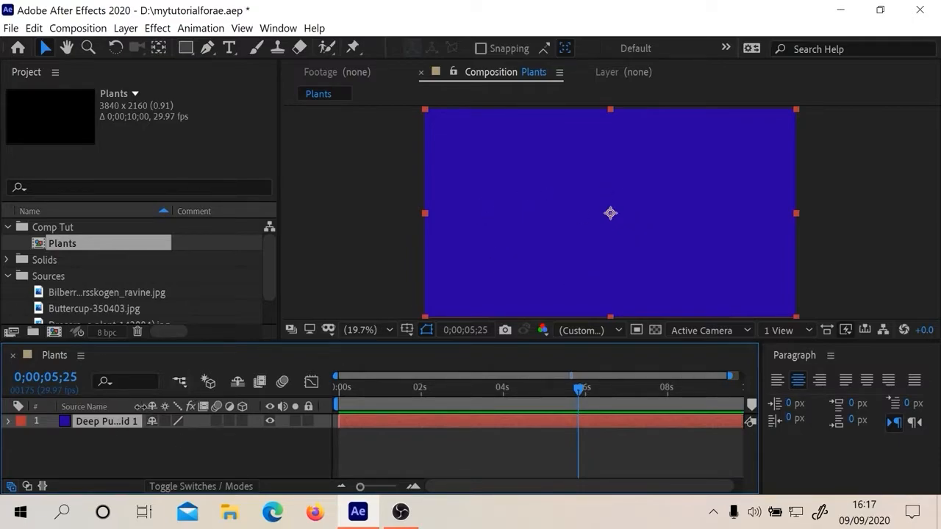
Step: Widen the timeline's Source Name column and duplicate the purple solid layer twice
left_click_drag(144, 406, 193, 406)
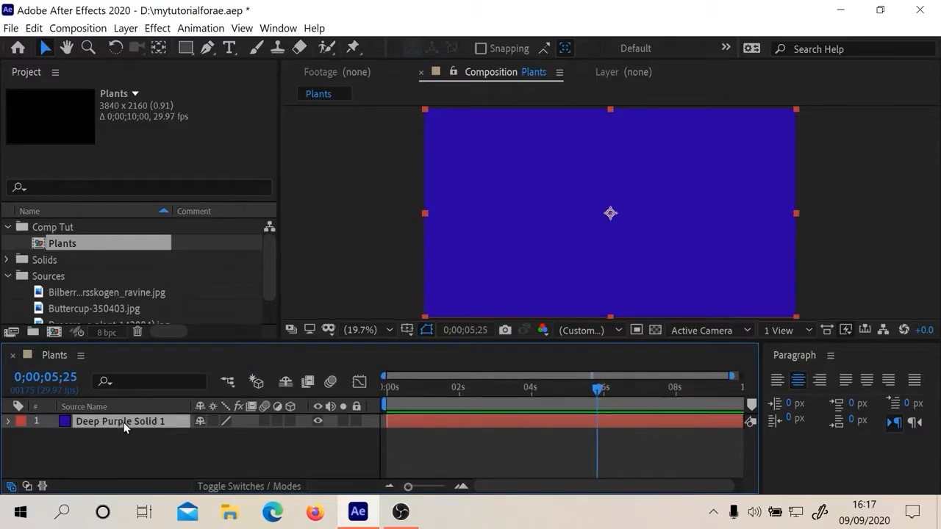
key("ctrl+d")
key("ctrl+d")
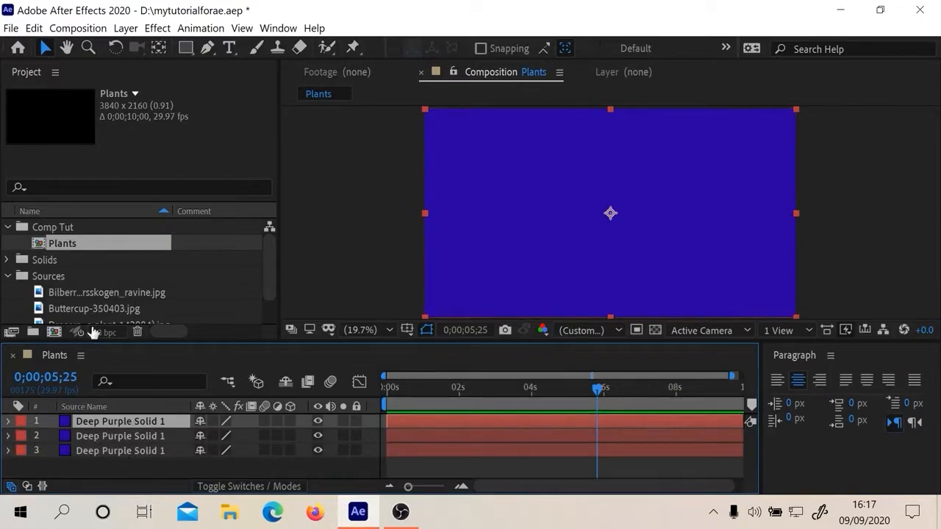
Step: Expand the Solids folder and review the purple solid's settings, including the option affecting all layers, without changing anything
left_click(44, 260)
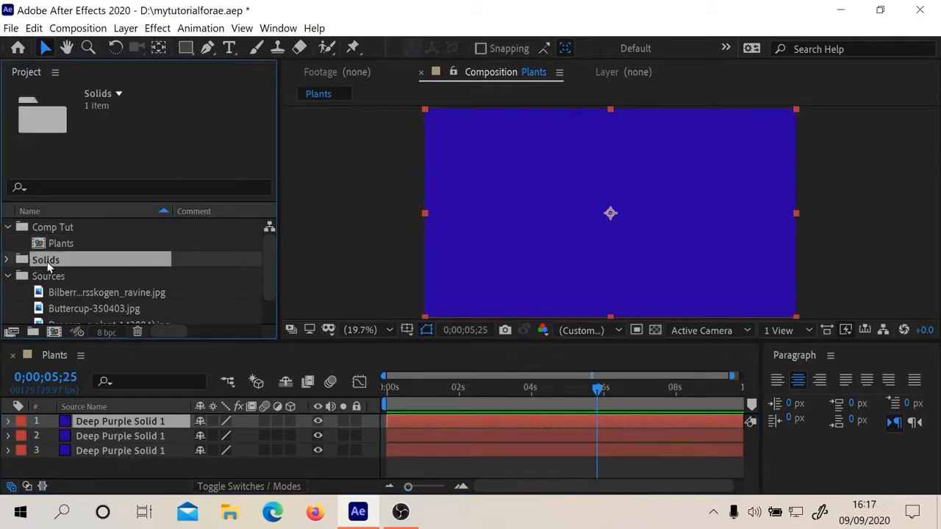
left_click(7, 261)
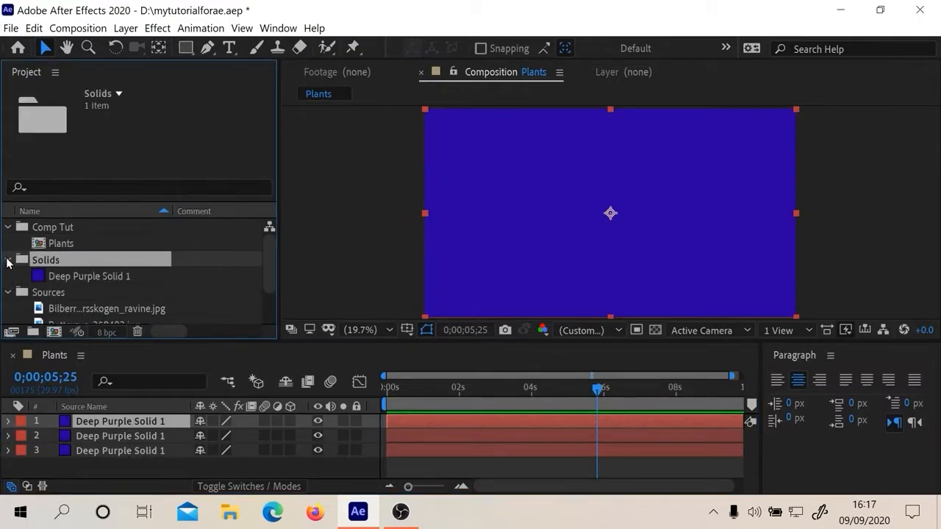
left_click(84, 277)
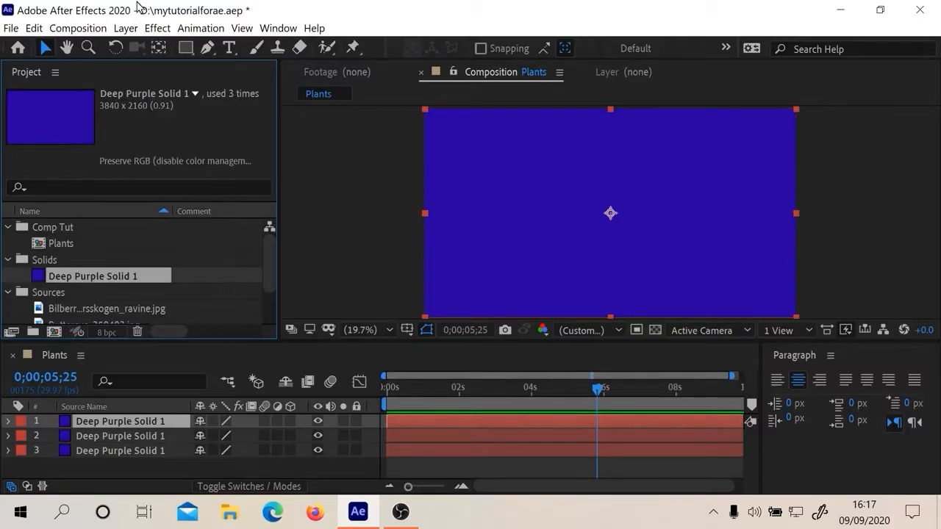
key("ctrl+shift+y")
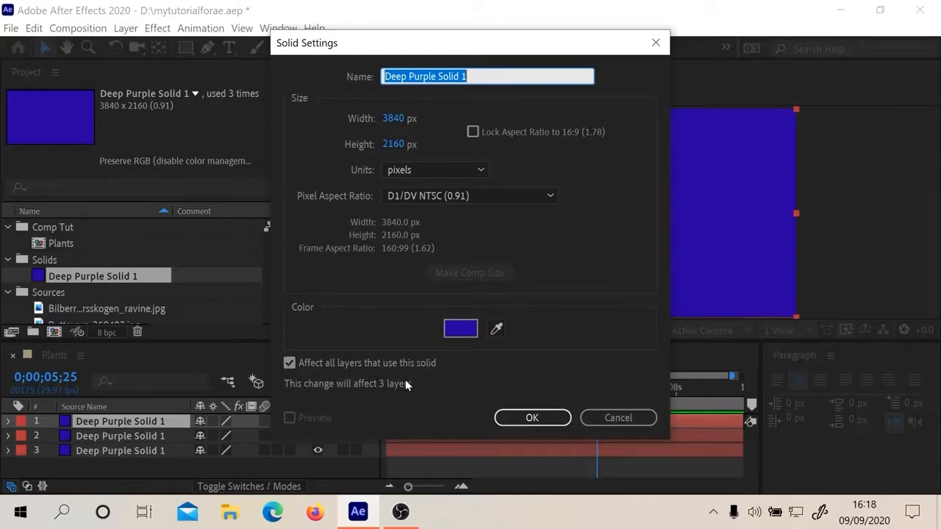
left_click(621, 420)
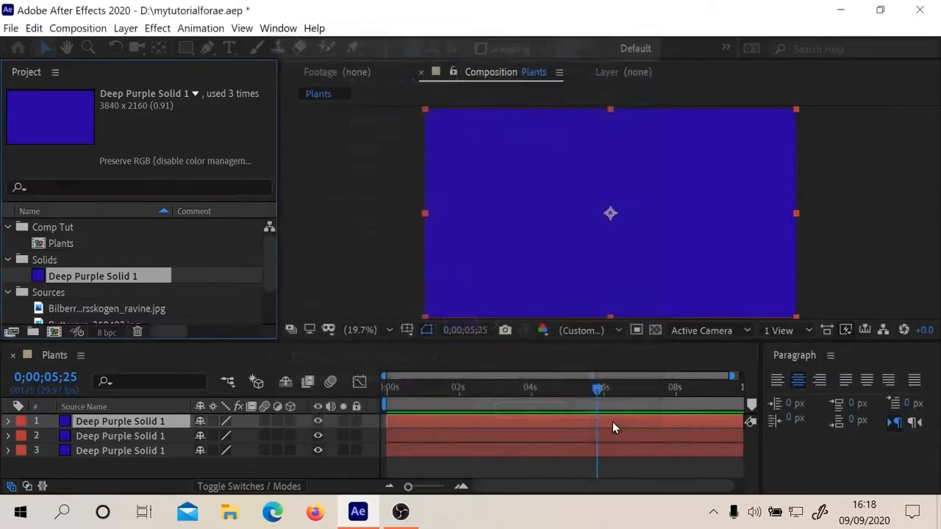
Step: Hide the top two solid layers, toggling the third layer's visibility off and back on
left_click(313, 423)
left_click(318, 436)
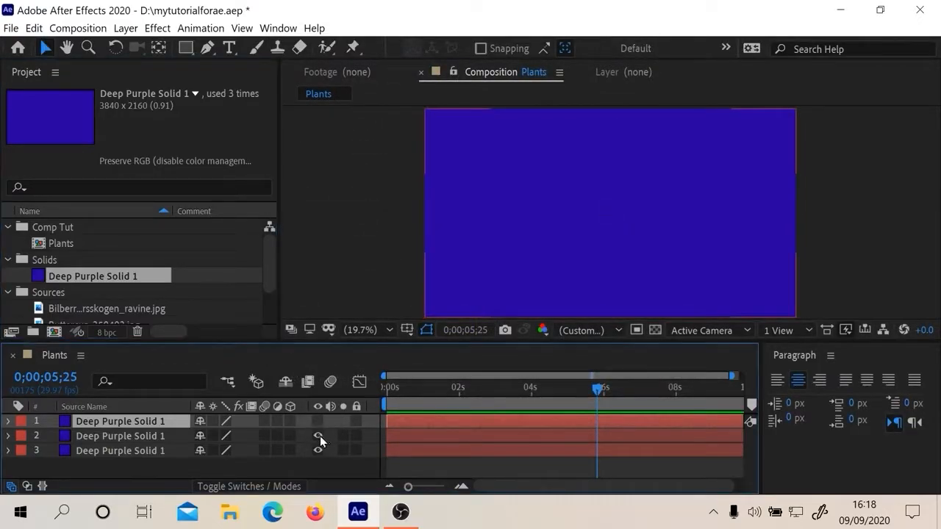
left_click(318, 450)
left_click(319, 450)
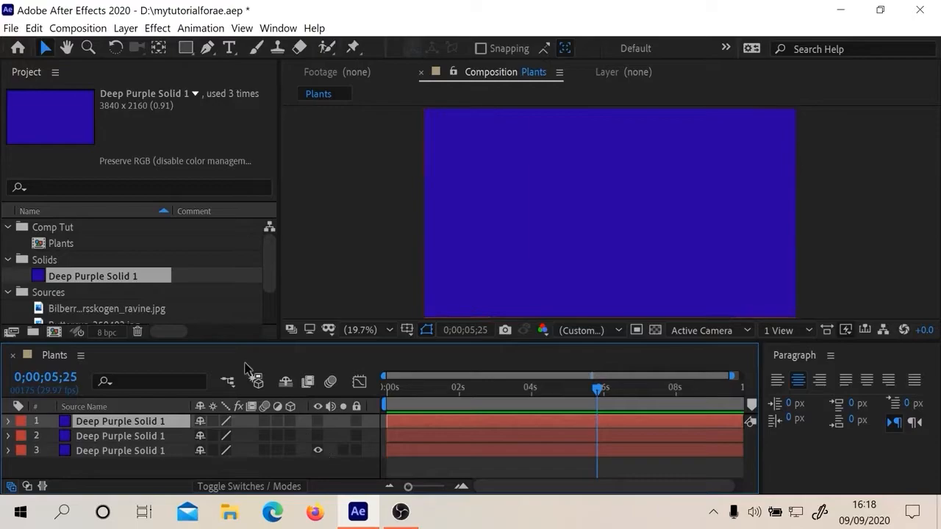
Step: Change the color of the top layer's solid to 1D7B8B for all layers that use it
key("ctrl+shift+y")
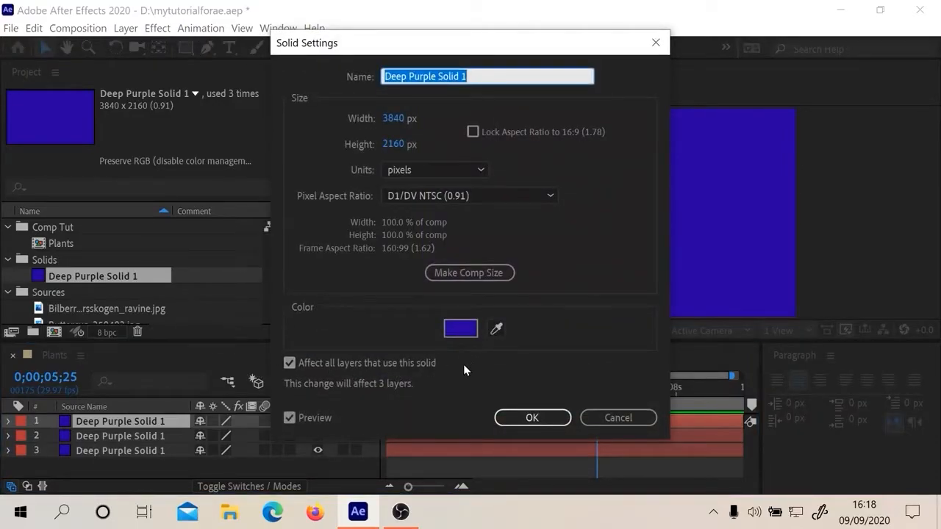
left_click(460, 329)
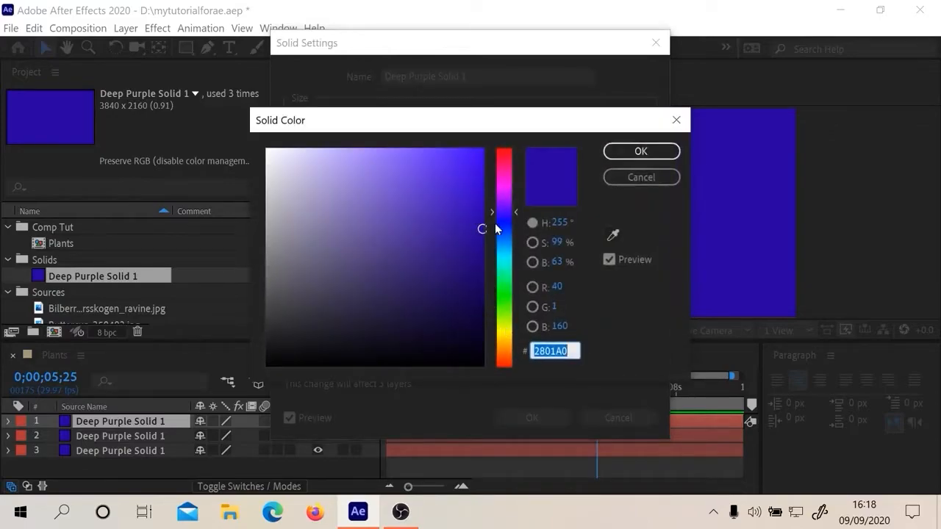
left_click(504, 252)
mouse_move(481, 226)
left_mouse_down()
mouse_move(463, 260)
mouse_move(470, 234)
mouse_move(441, 218)
mouse_move(408, 224)
mouse_move(433, 203)
mouse_move(416, 311)
mouse_move(431, 328)
mouse_move(360, 294)
mouse_move(318, 190)
mouse_move(403, 174)
mouse_move(428, 192)
left_mouse_up()
left_click_drag(437, 234, 438, 248)
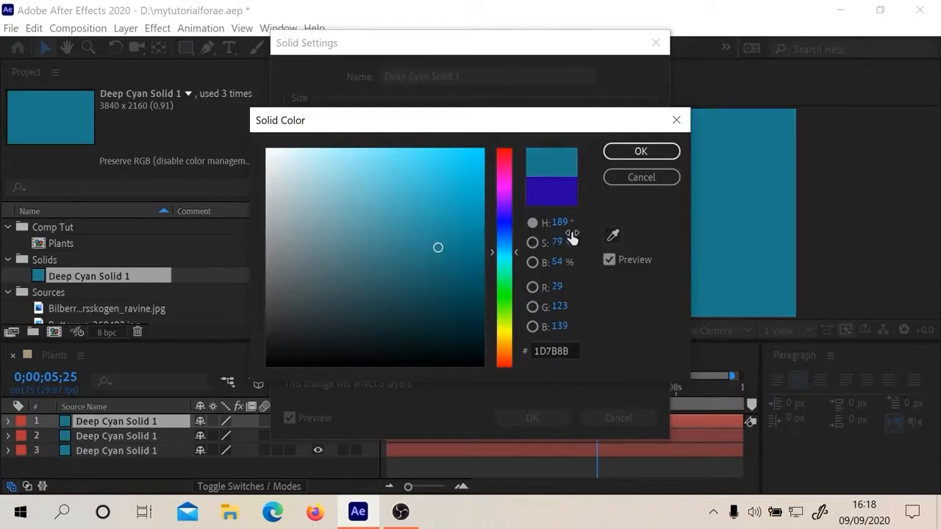
left_click(630, 152)
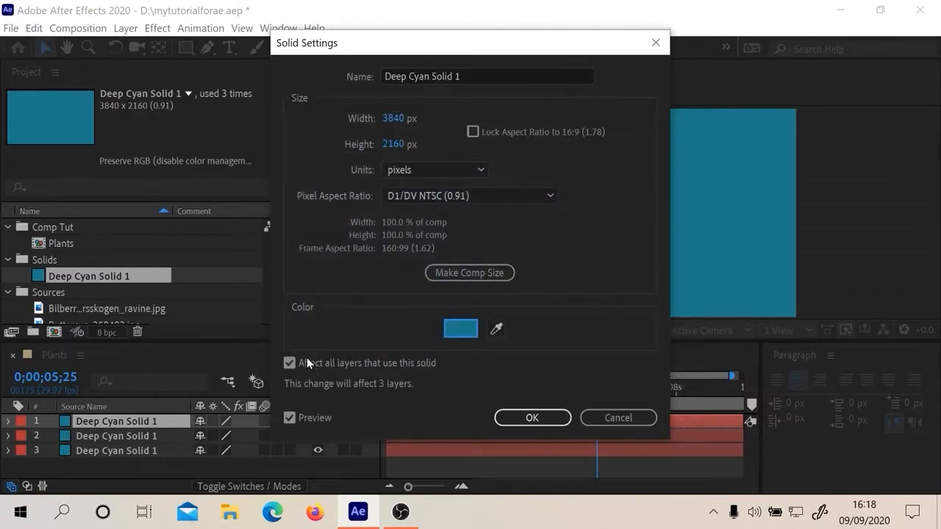
Step: Set the shared solid's height to 720 px, apply the change and turn the second layer's visibility back on
left_click(393, 144)
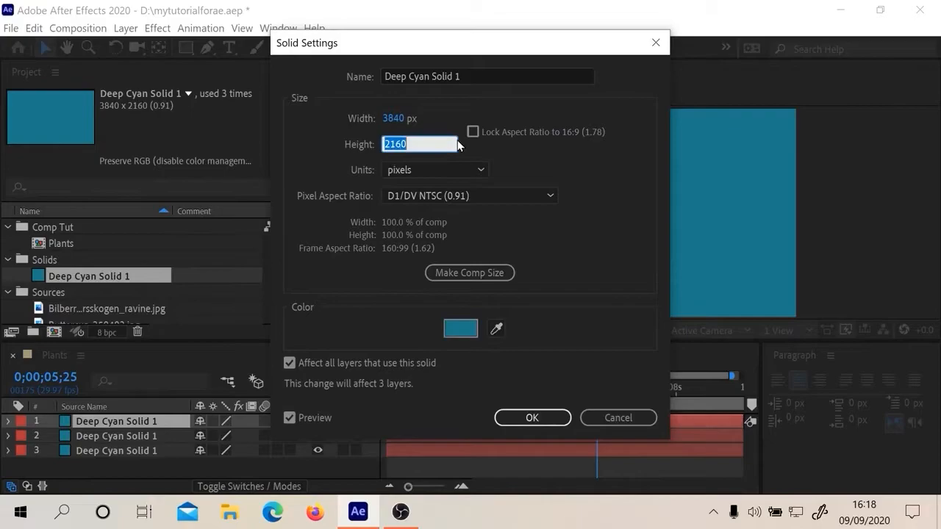
type("720")
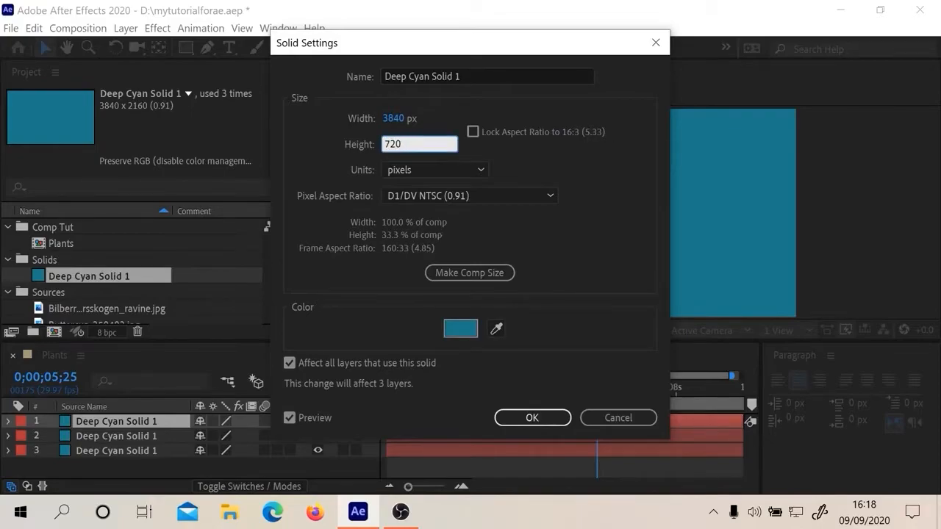
key("Return")
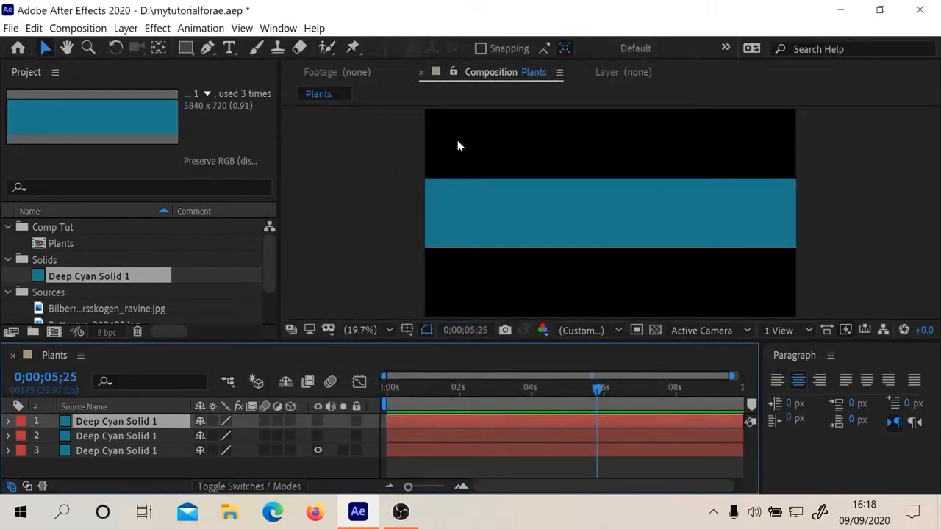
left_click(316, 436)
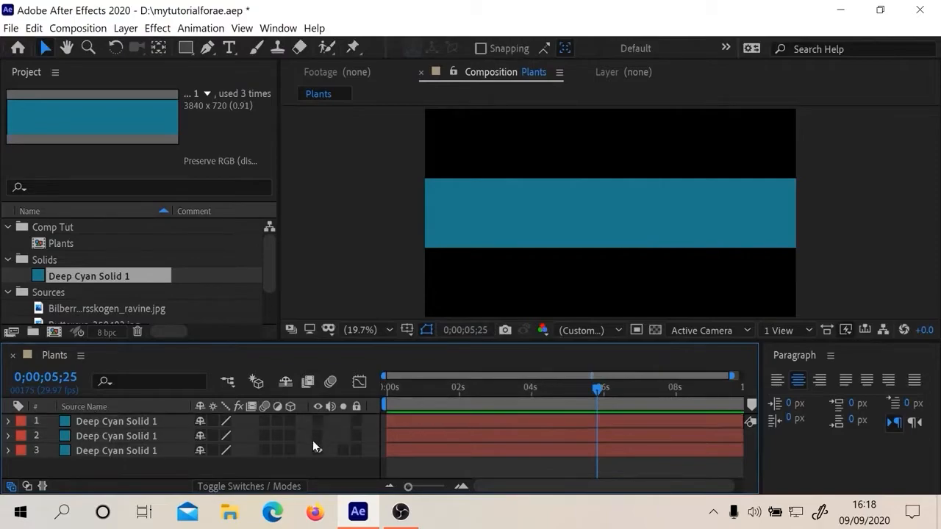
left_click(316, 447)
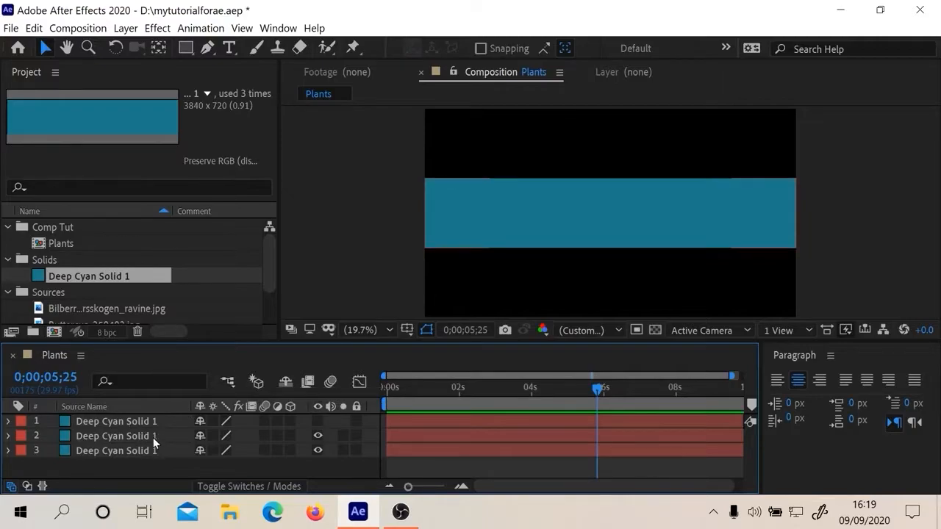
Step: Edit the top layer's solid settings, setting the height to 2160 px and disabling the option that affects all layers using this solid
left_click(211, 424)
key("ctrl+shift+y")
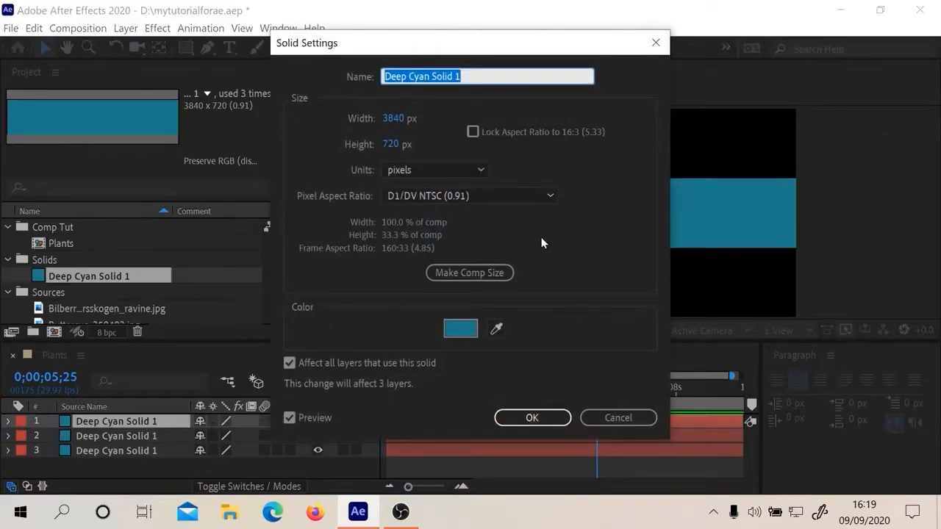
left_click(392, 144)
type("2160")
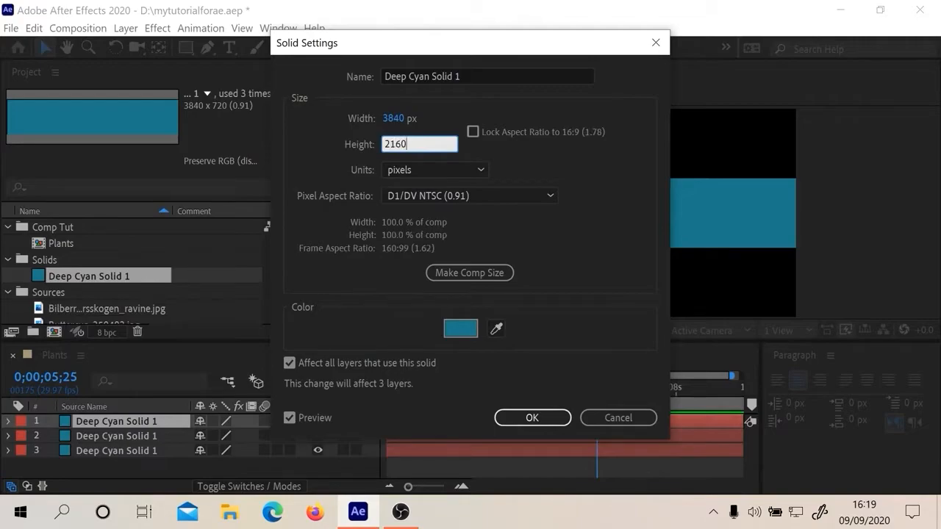
left_click(562, 253)
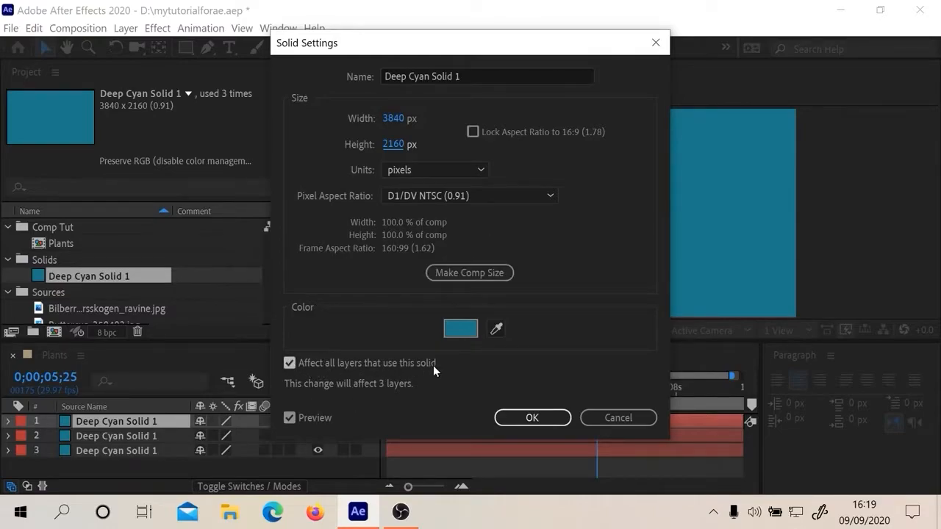
left_click(292, 362)
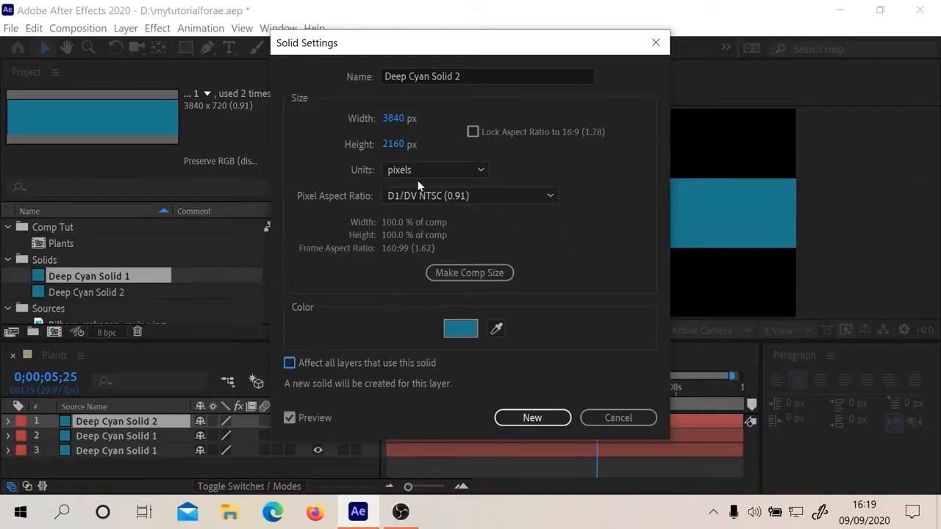
Step: Set the top layer's separate solid to a height of 720 px and a medium blue color, 575CCB
left_click(393, 144)
type("720")
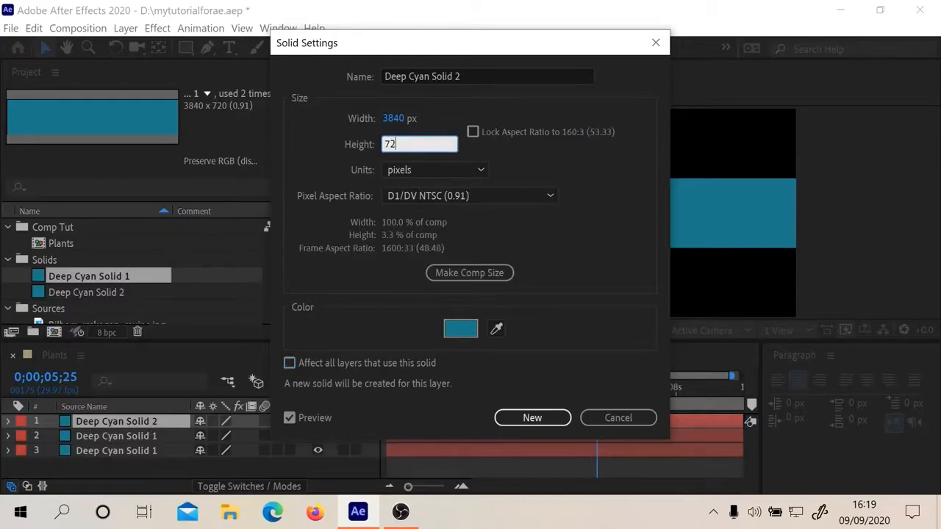
left_click(465, 335)
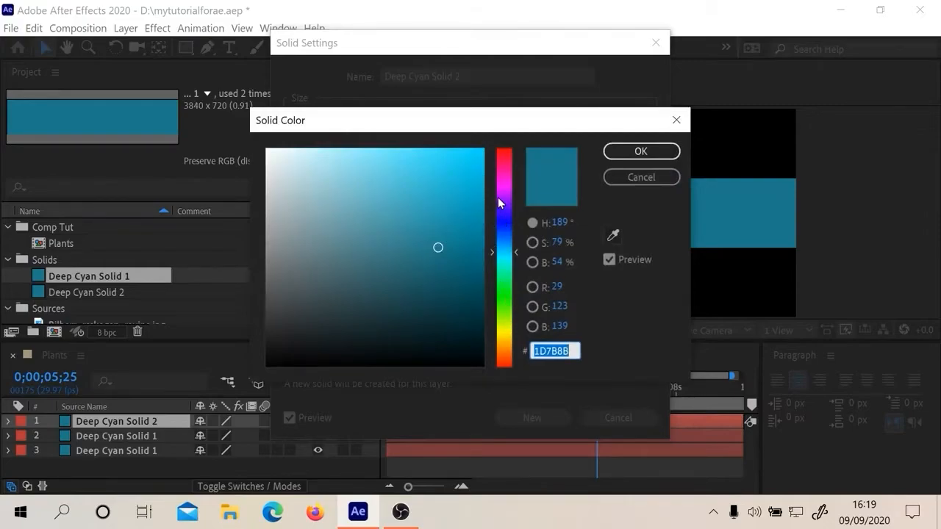
left_click(501, 223)
mouse_move(442, 224)
left_mouse_down()
mouse_move(395, 210)
mouse_move(390, 192)
left_mouse_up()
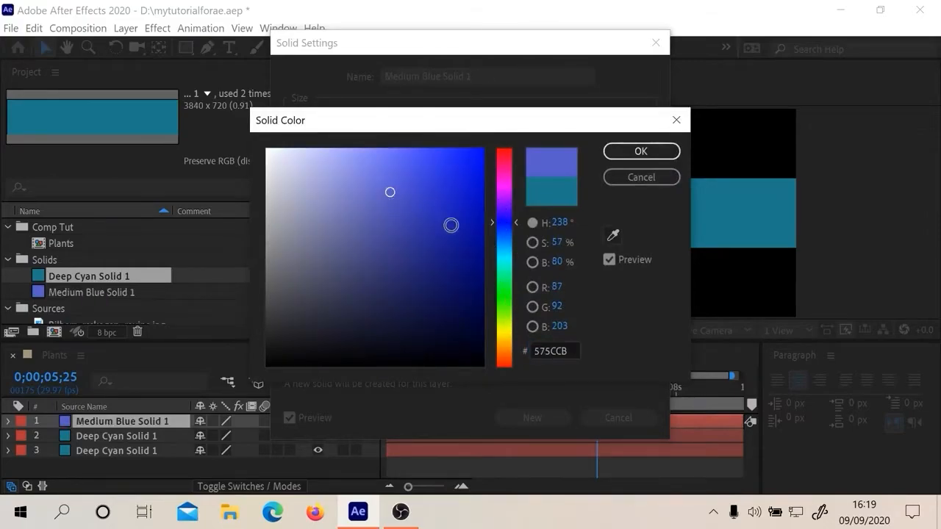
left_click(640, 152)
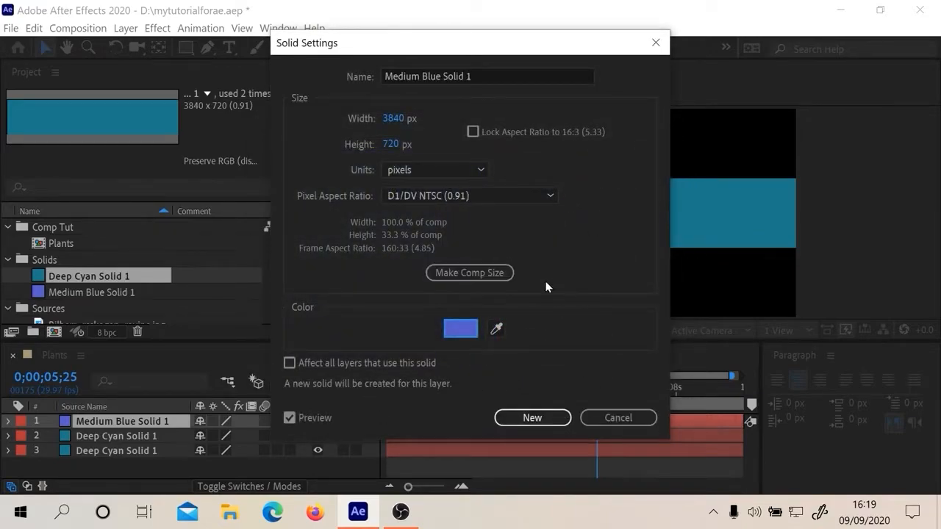
Step: Open the Plants composition settings to examine its frame rate and duration, and close them without changes
left_click_drag(482, 54, 502, 61)
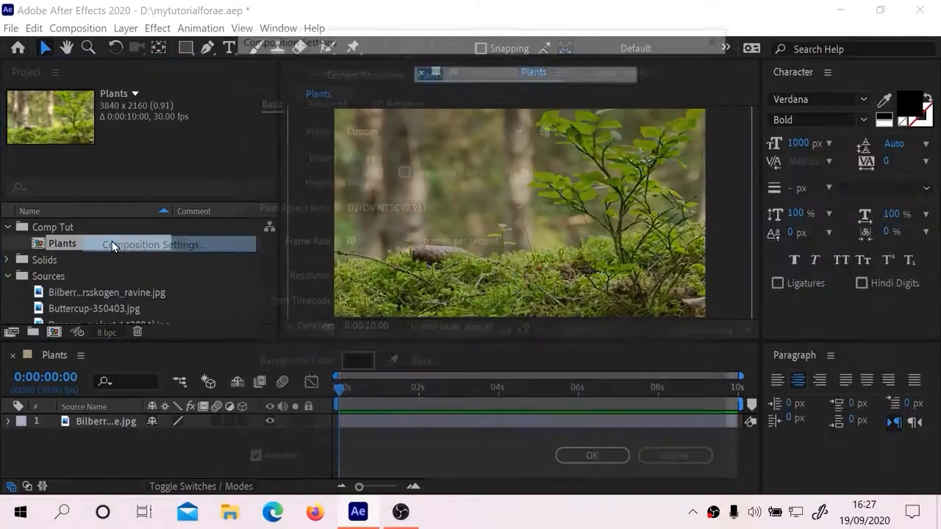
key("ctrl+k")
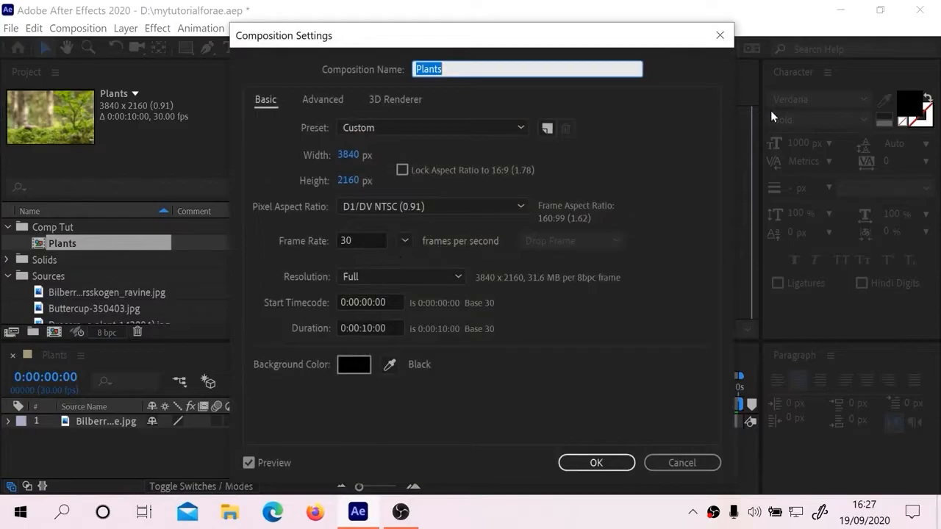
left_click(716, 35)
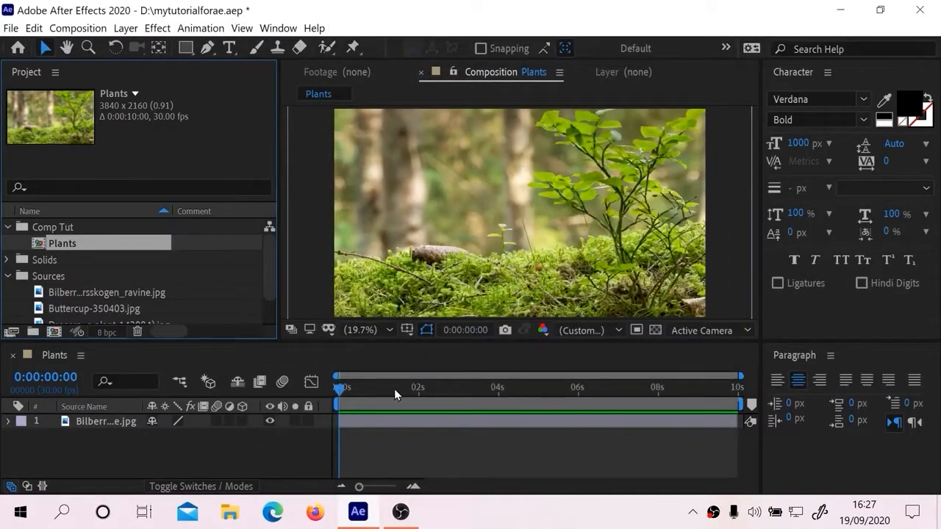
Step: Zoom the Plants timeline in on its opening frames and back out to the full ten seconds
left_click_drag(739, 375, 382, 383)
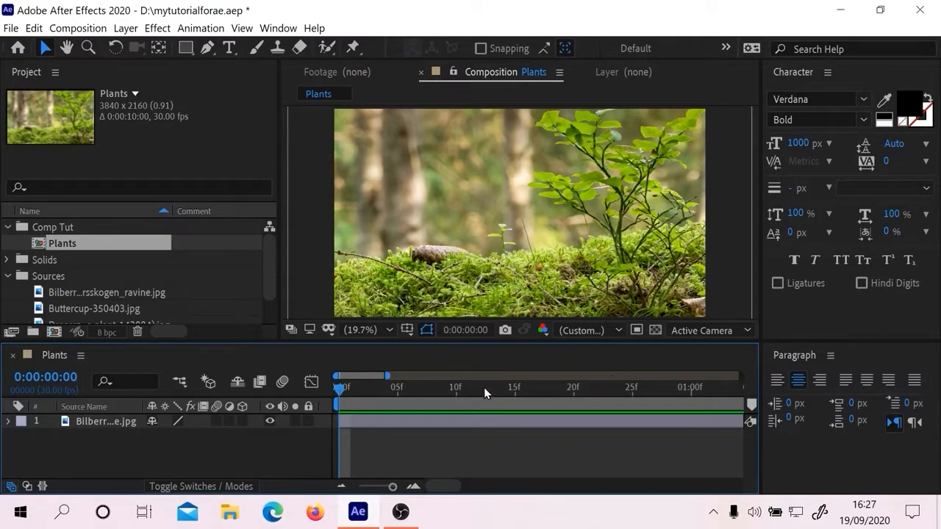
left_click(390, 488)
left_click_drag(389, 487, 358, 488)
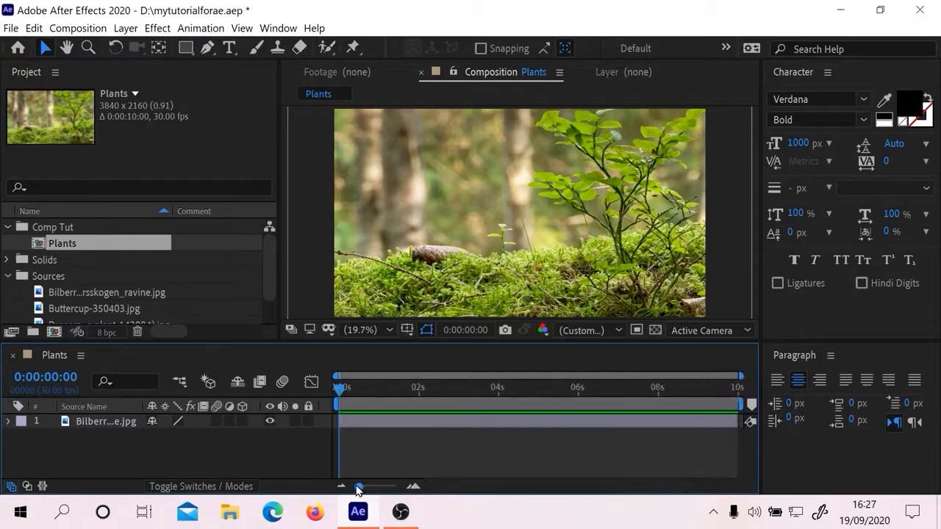
Step: Move the time indicator to 0:00:08:18, and jump between the start and end of the composition, finishing at the start
left_click(682, 390)
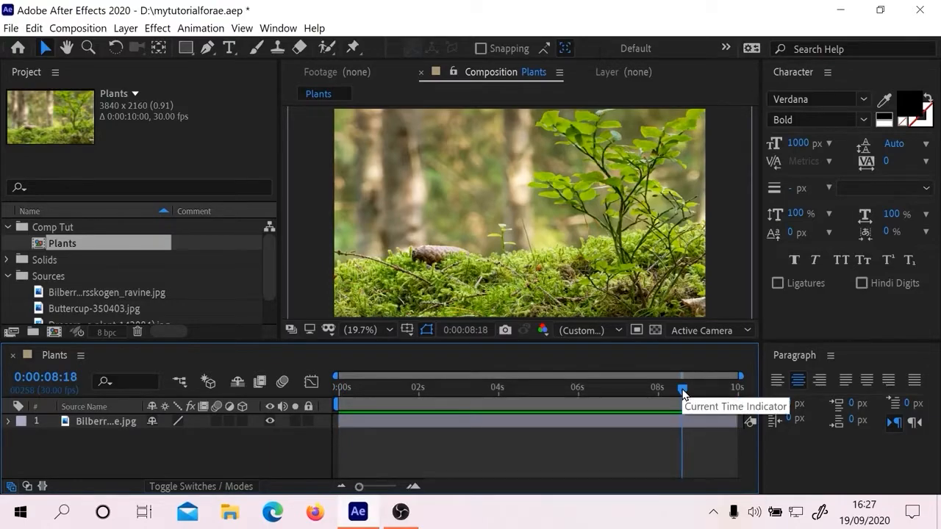
key("Home")
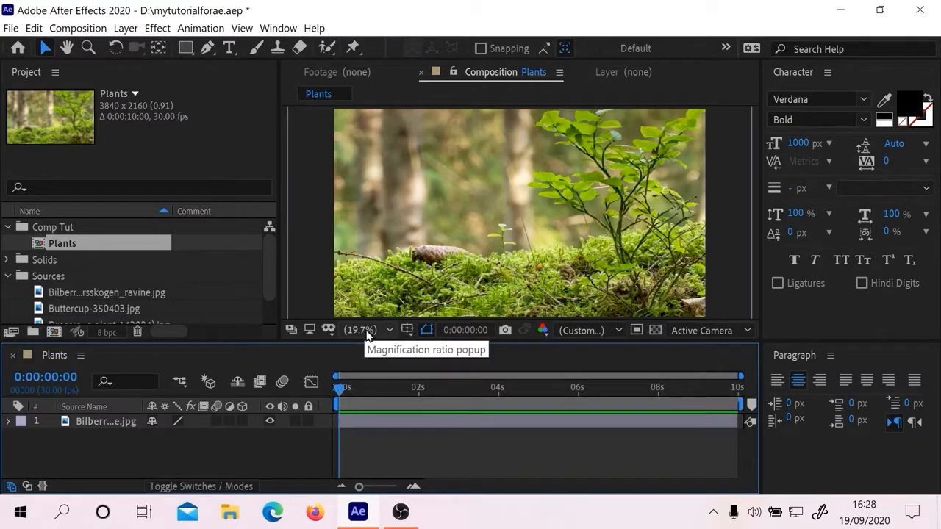
key("End")
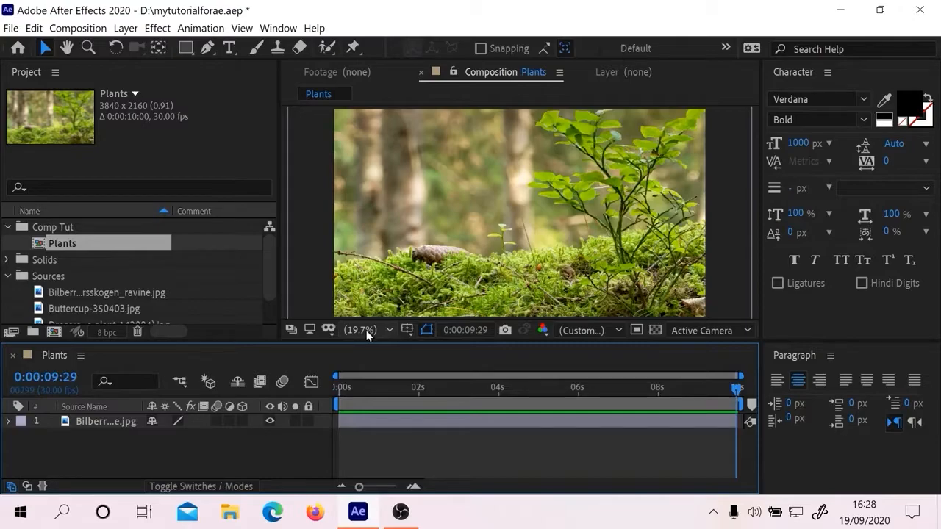
key("Home")
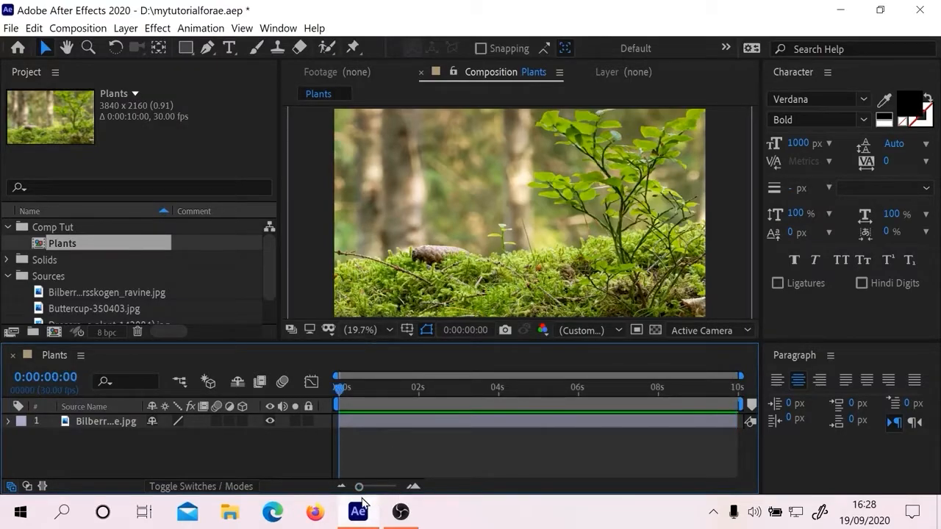
Step: Magnify the timeline's opening frames, move the time indicator to 0:00:01:00 and go backward in single-frame and ten-frame jumps
left_click_drag(360, 491, 391, 491)
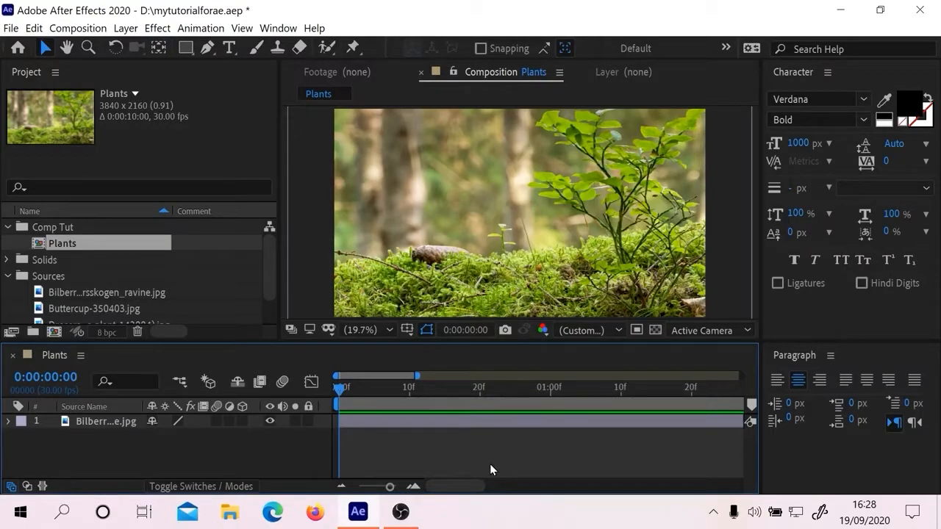
key("space")
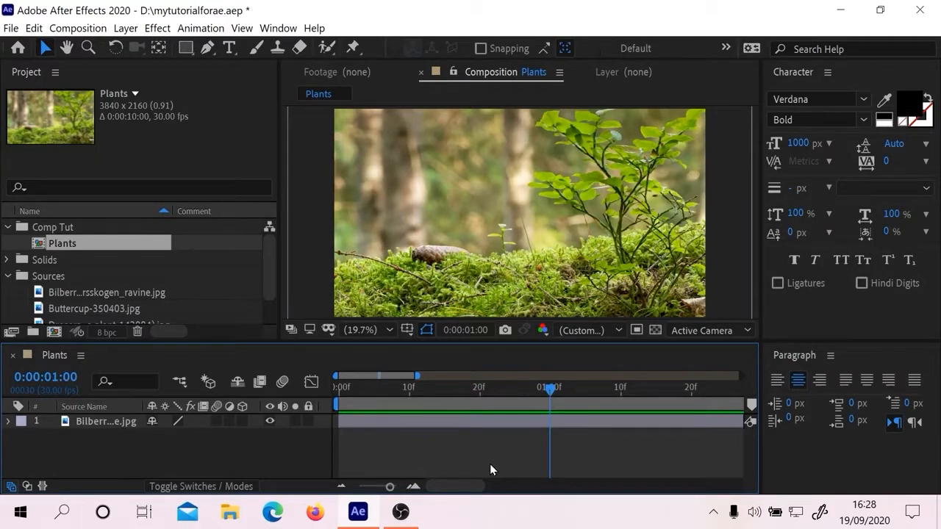
key("Page_Up")
key("Page_Up")
key("Page_Up")
key("Page_Up")
key("Page_Up")
key("Page_Up")
key("Page_Up")
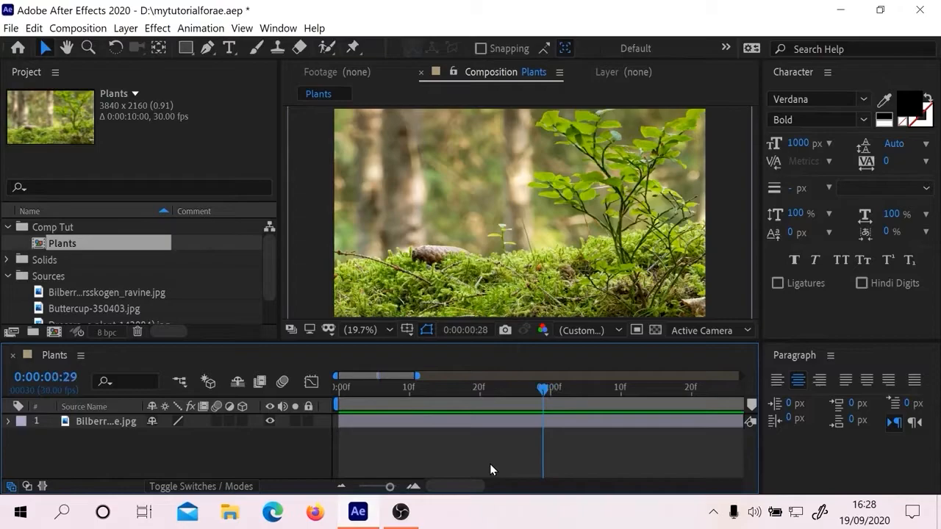
key("Page_Up")
key("Page_Up")
key("Page_Up")
key("shift+Page_Up")
key("shift+Page_Up")
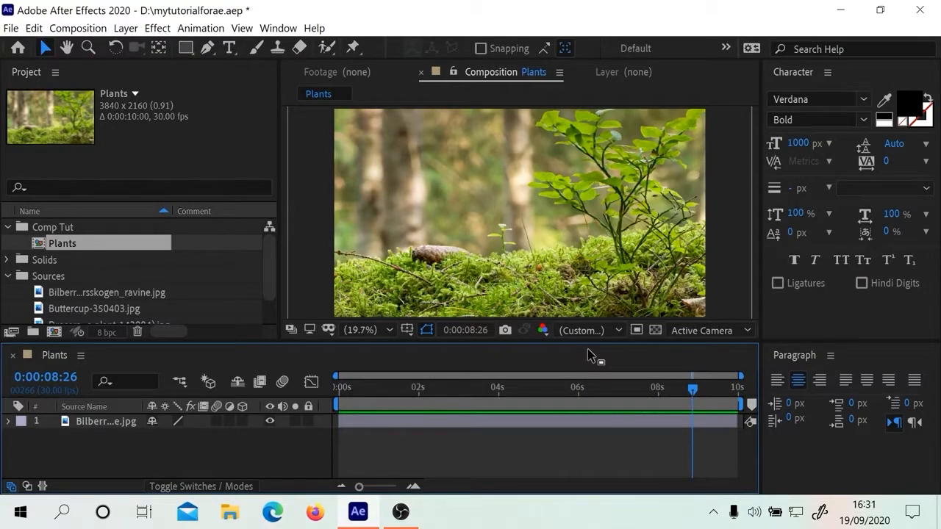
Step: Place the time indicator at 0:00:01:13 and zoom the timeline in and out around it
left_click(397, 386)
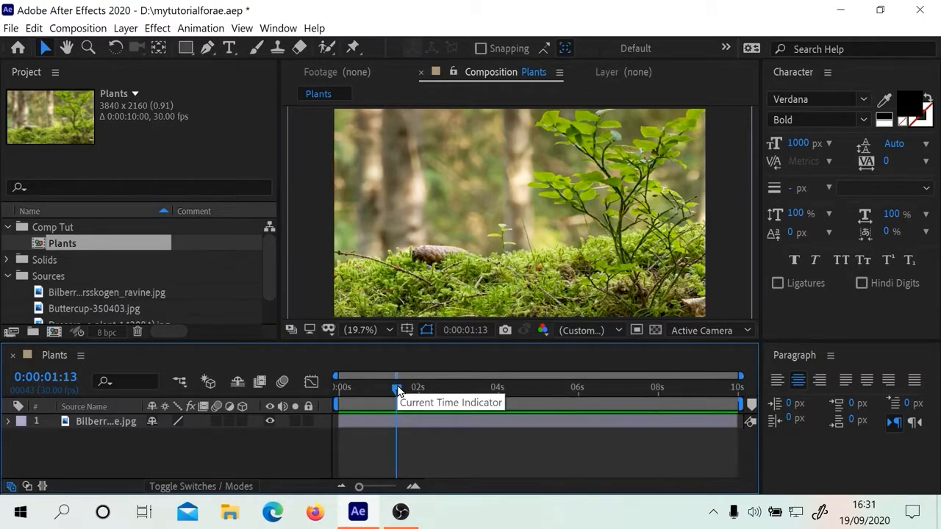
key("equal")
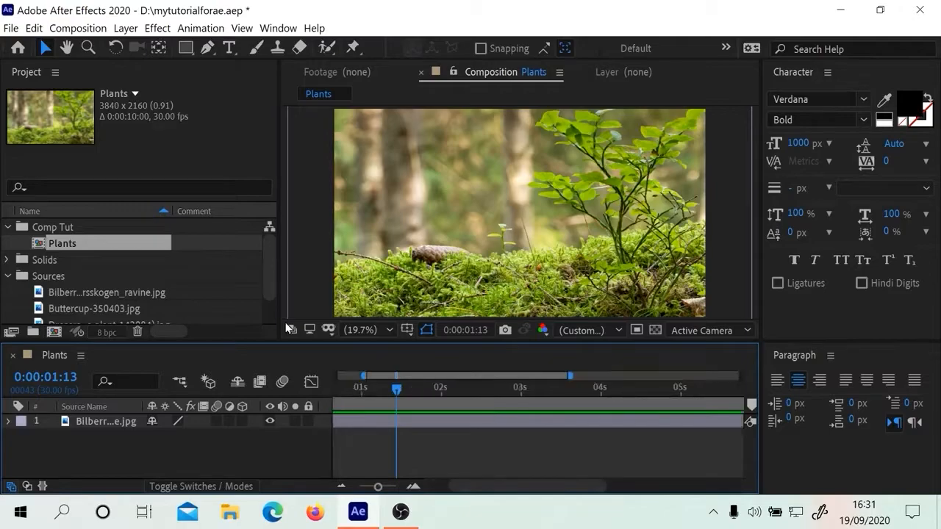
key("equal")
key("equal")
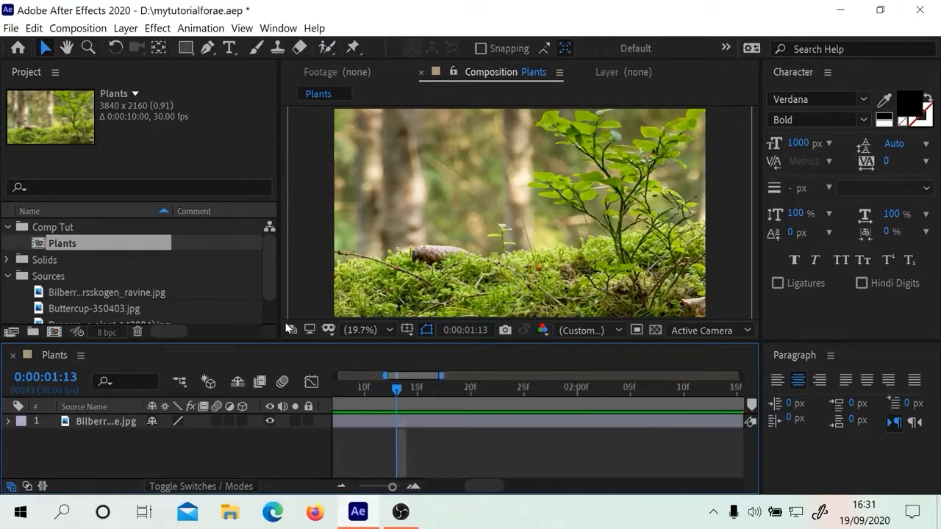
key("minus")
key("minus")
key("minus")
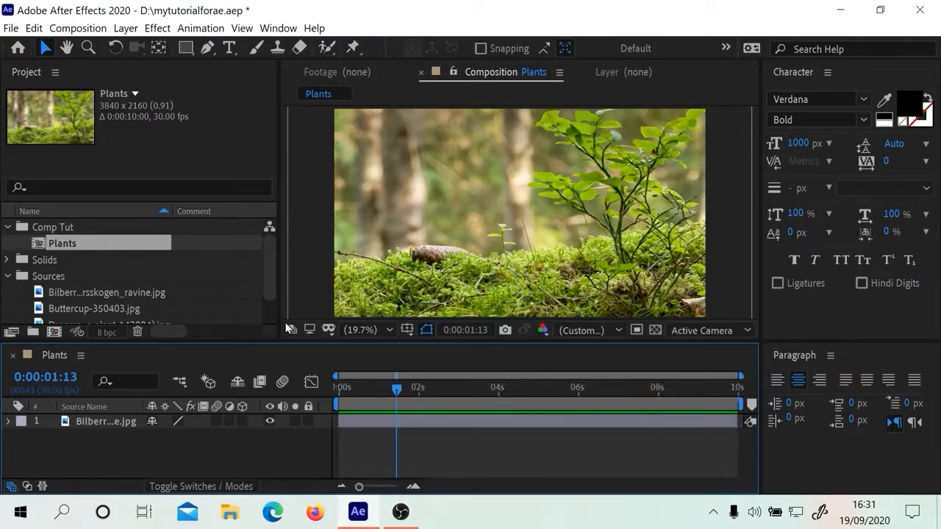
key("equal")
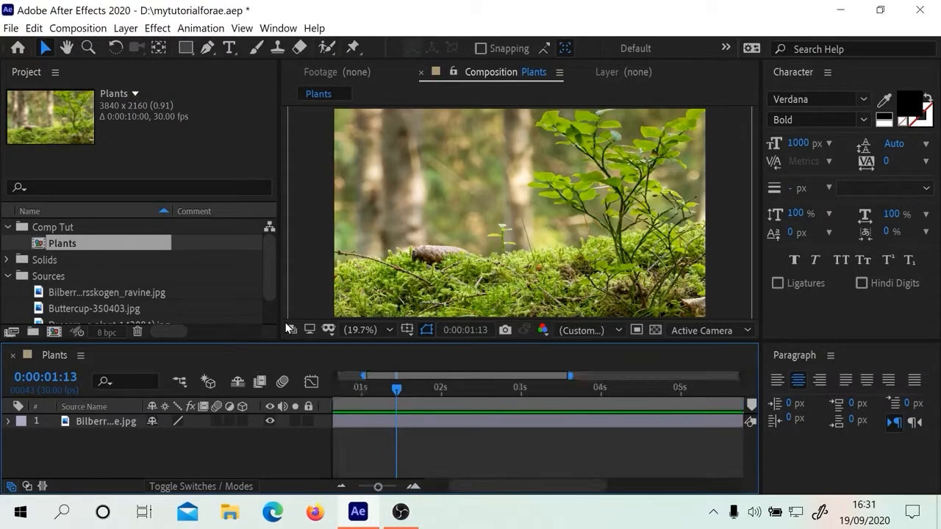
key("minus")
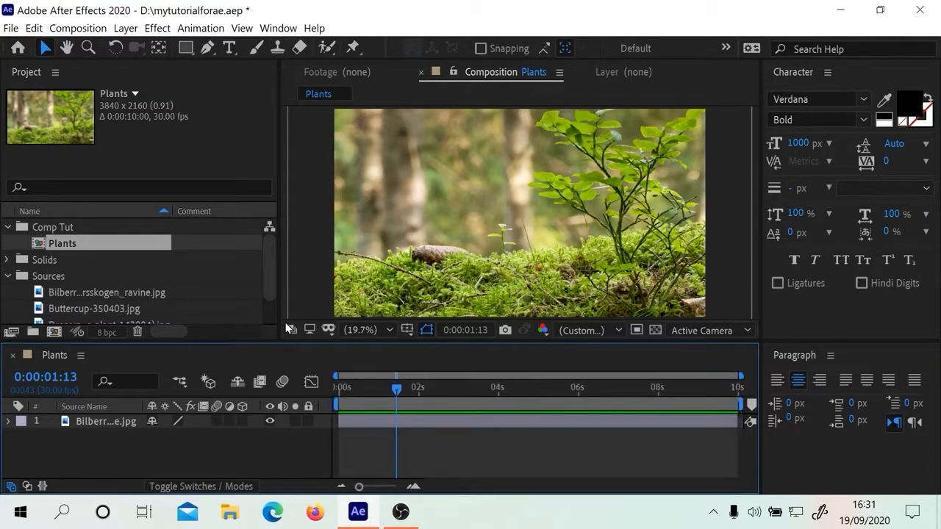
Step: Place the time indicator at 0:00:02:01, magnify the ruler to single frames and return to the full timeline view
left_click(421, 386)
key("equal")
key("equal")
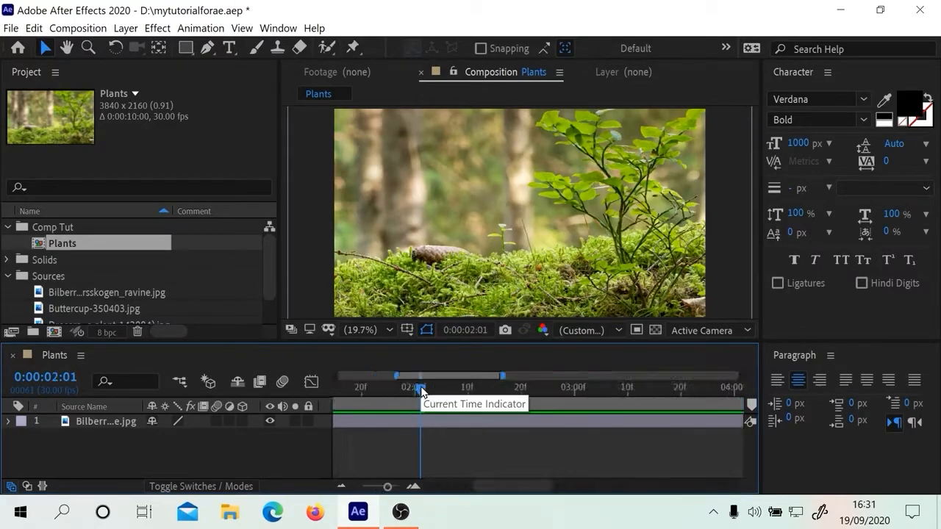
key("equal")
key("equal")
key("equal")
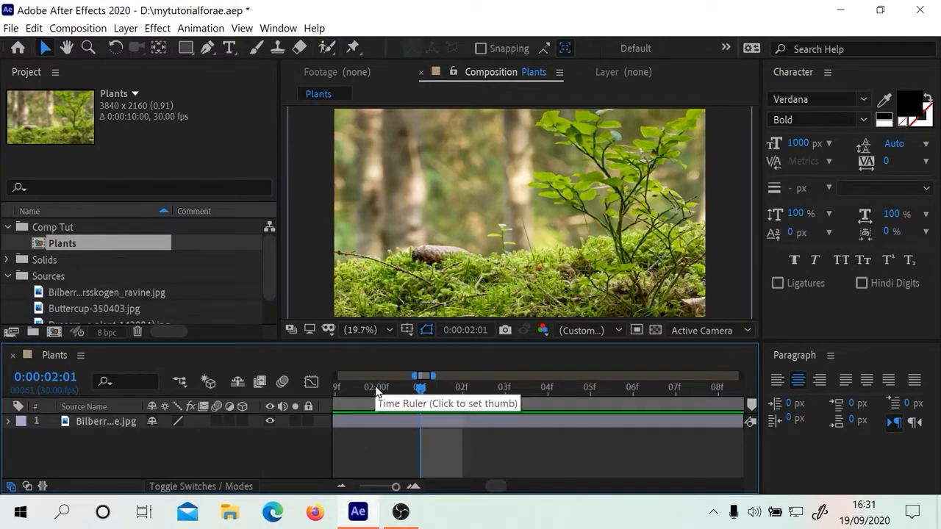
key("minus")
key("minus")
key("minus")
key("minus")
key("minus")
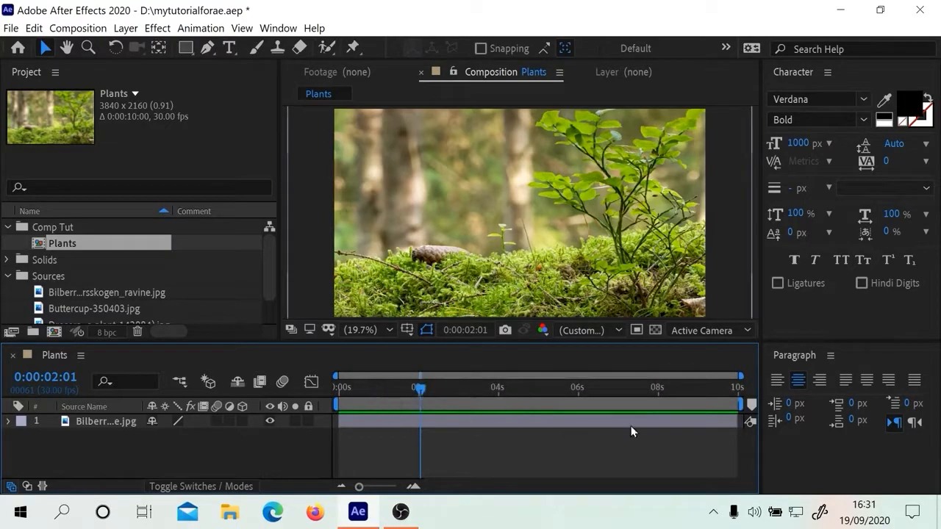
Step: Place the time indicator at 0:00:08:28, magnify the timeline around it and move the indicator to 0:00:09:08
left_click(689, 390)
left_click_drag(693, 392, 700, 392)
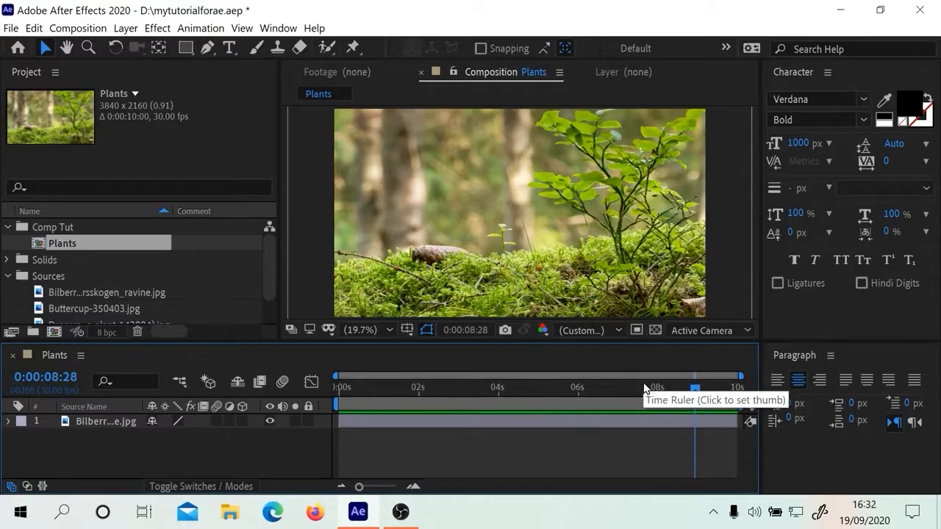
key("equal")
key("=")
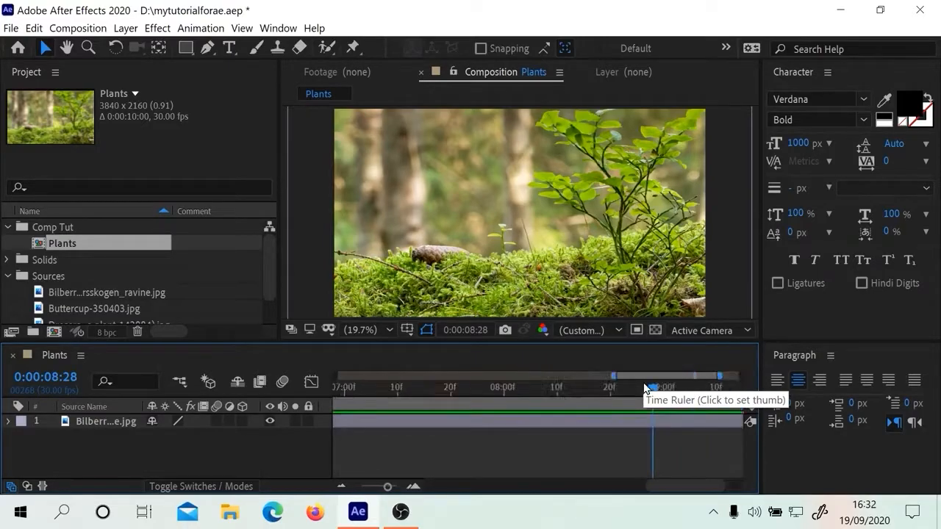
key("=")
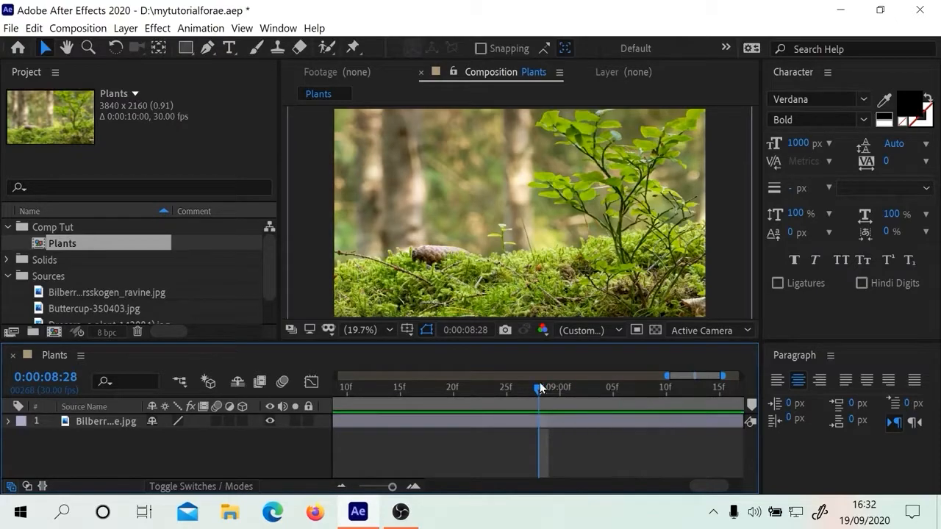
left_click_drag(542, 392, 645, 406)
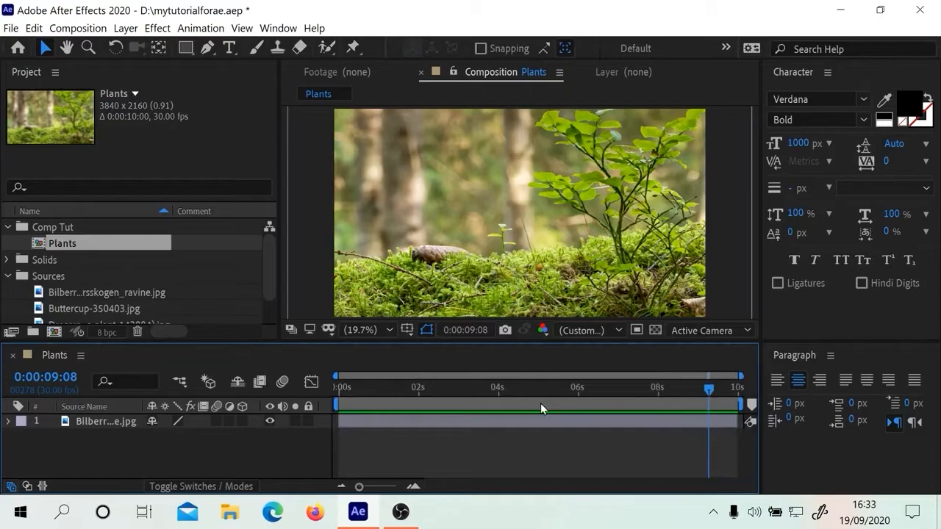
Step: Move the time indicator to 0:00:01:28 and set the start of the work area there
left_click_drag(739, 377, 388, 375)
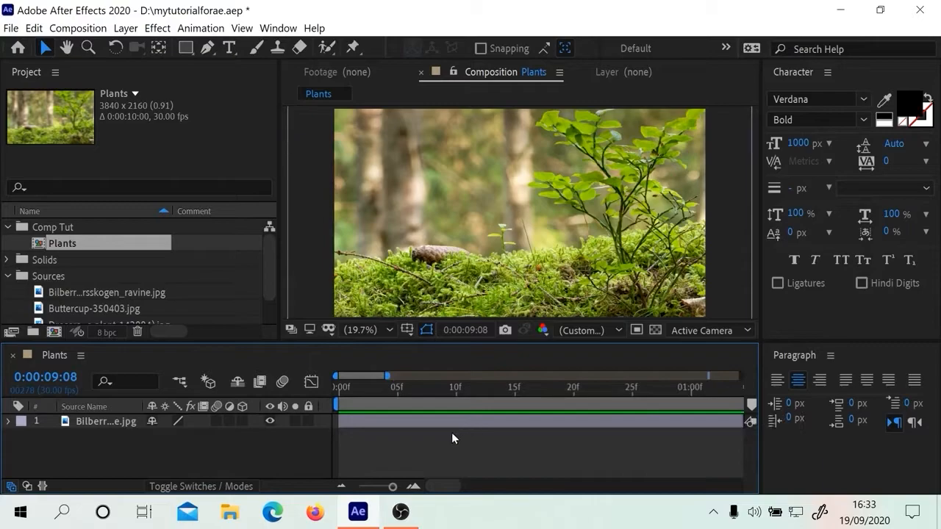
left_click_drag(385, 376, 775, 393)
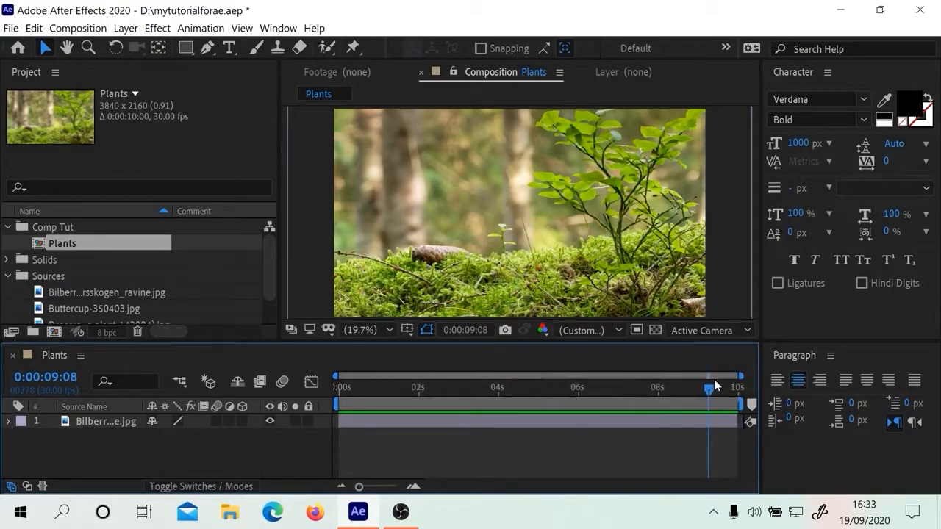
left_click_drag(720, 397, 498, 389)
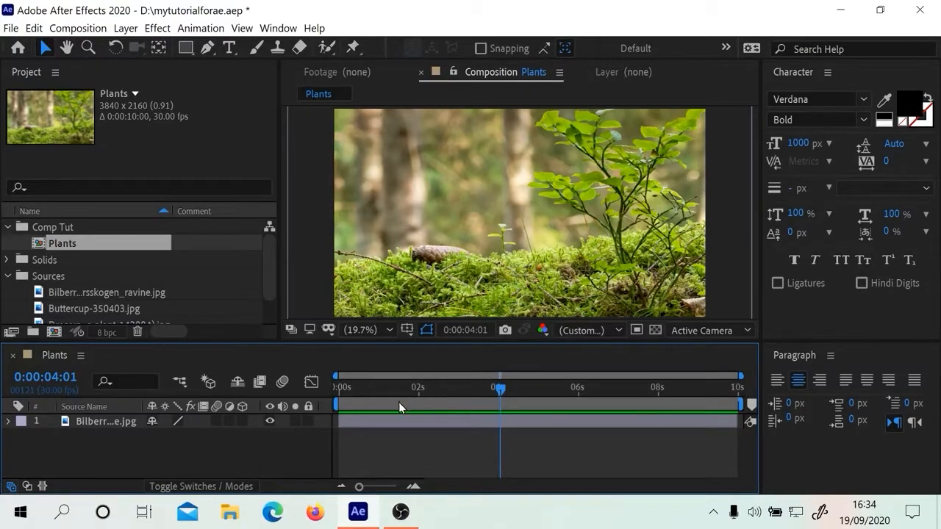
left_click_drag(500, 387, 416, 391)
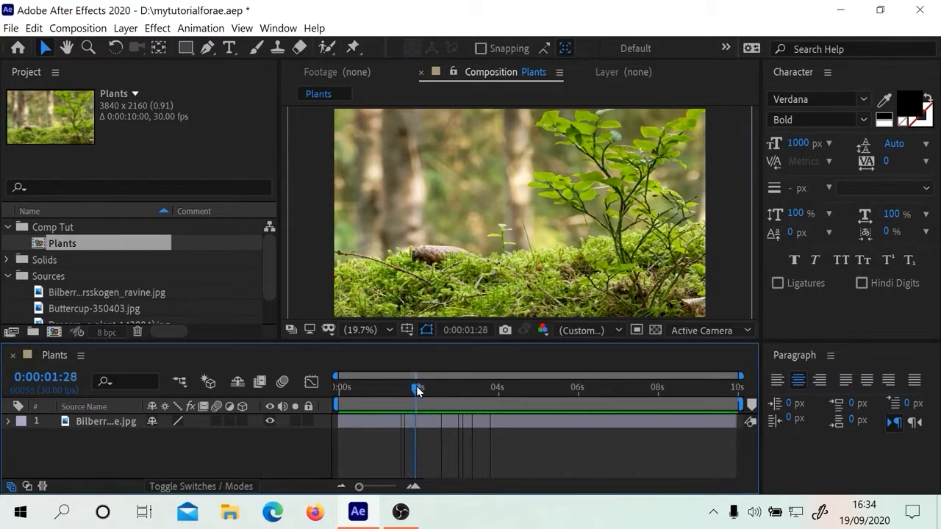
key("alt+bracketleft")
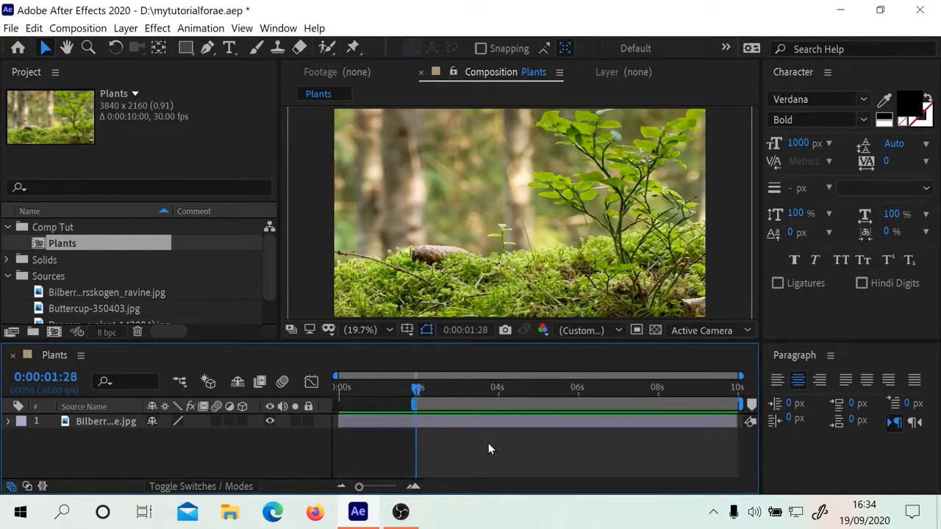
Step: Set the work area's end at 0:00:07:29 and jump the time indicator to the work area's start and end
left_click(658, 388)
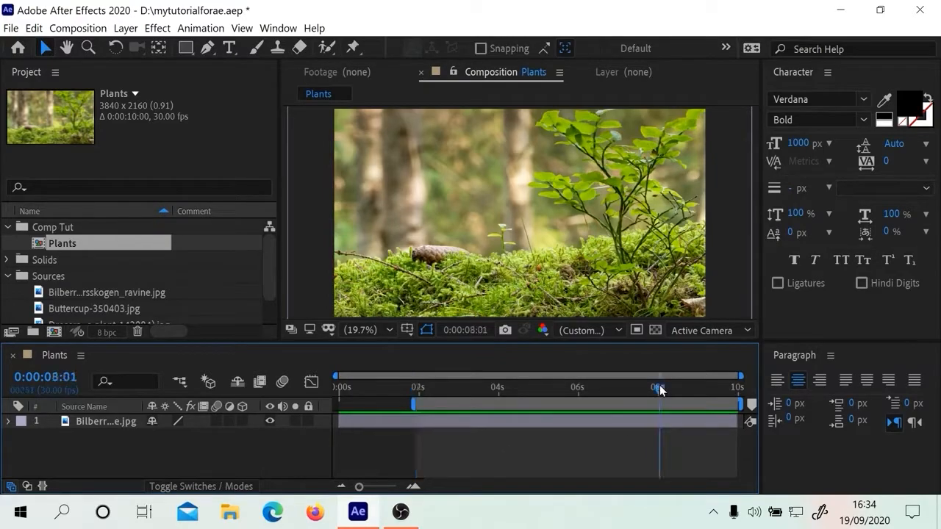
left_click_drag(658, 393, 655, 391)
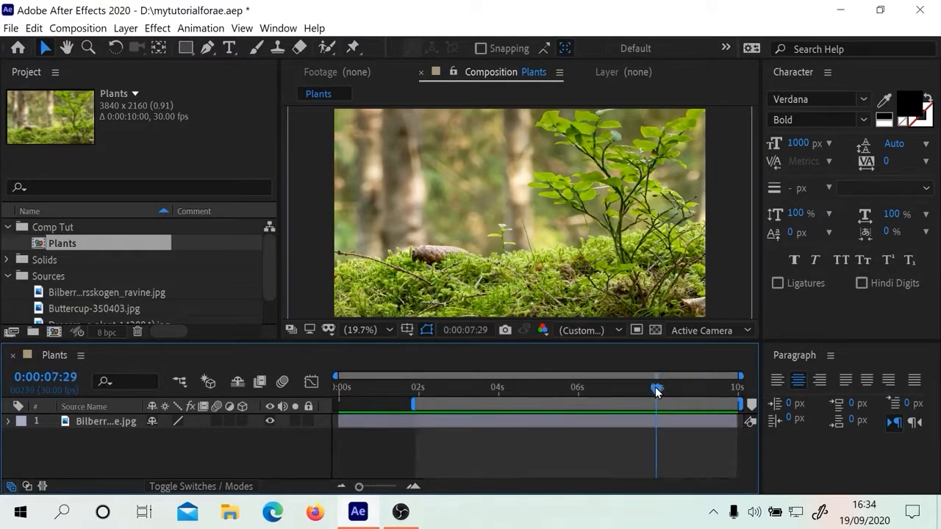
key("alt+bracketright")
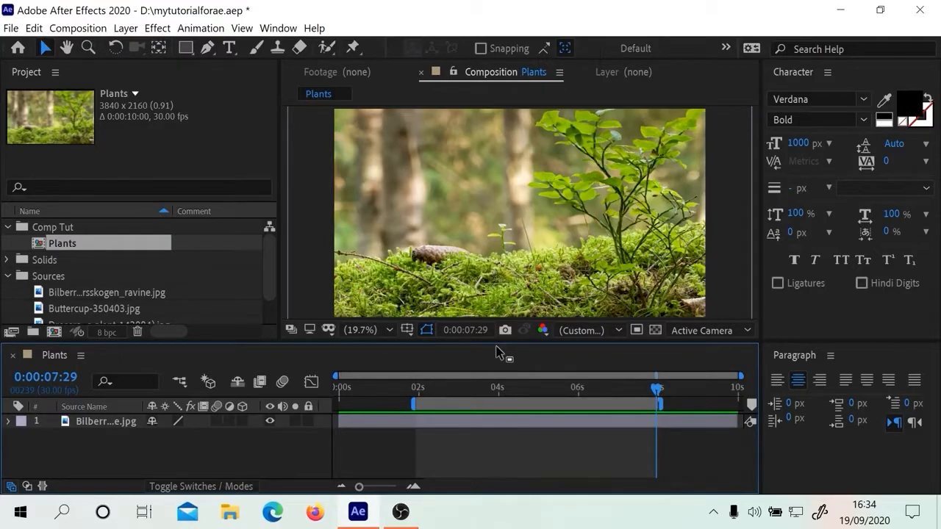
key("shift+Home")
key("shift+End")
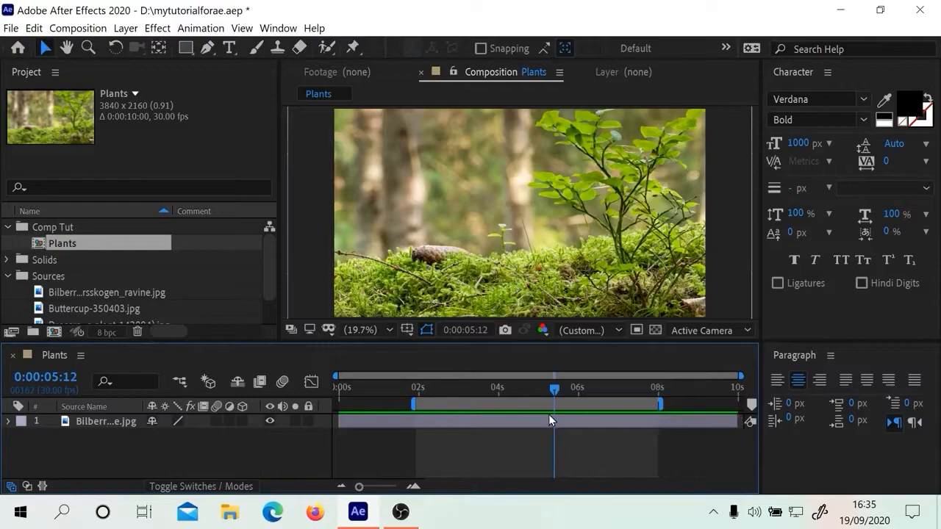
Step: Shorten the work area of the Plants timeline so that it ends at 0:00:03:28
double_click(527, 406)
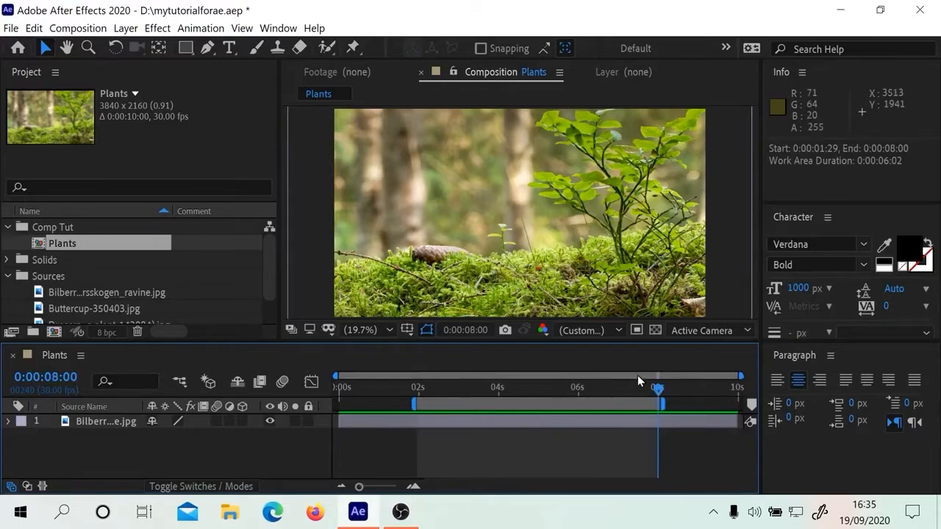
left_click_drag(664, 401, 501, 404)
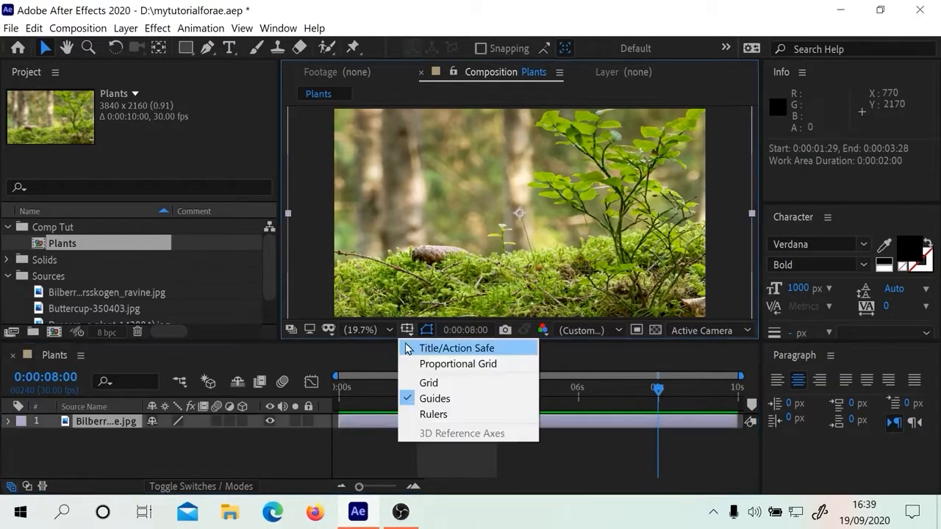
Step: Turn on the title/action-safe margins over the Plants composition and turn them off again
left_click(407, 330)
left_click(407, 330)
left_click(375, 363)
left_click(375, 368)
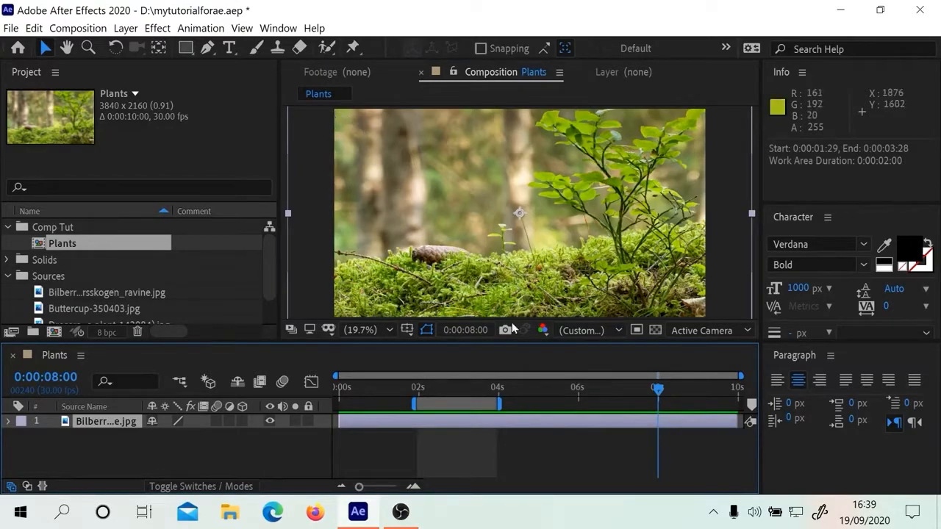
left_click(408, 330)
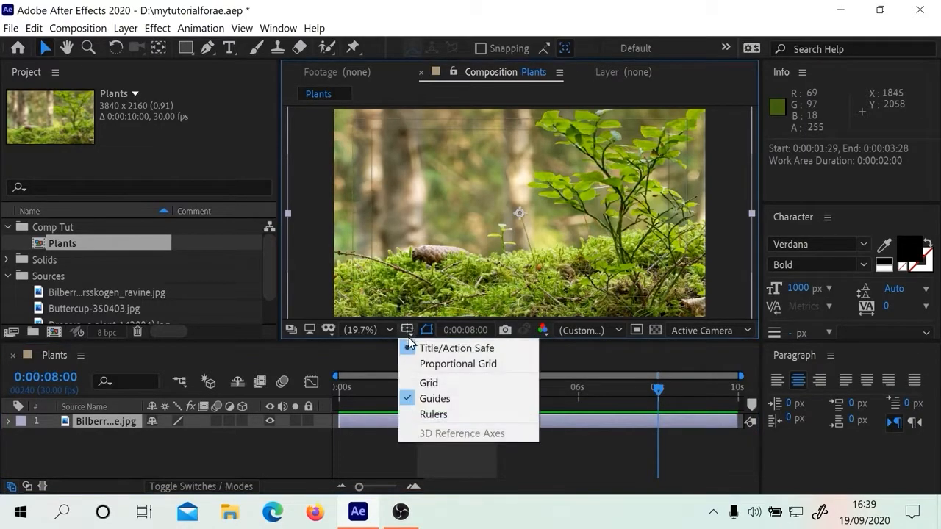
left_click(365, 355)
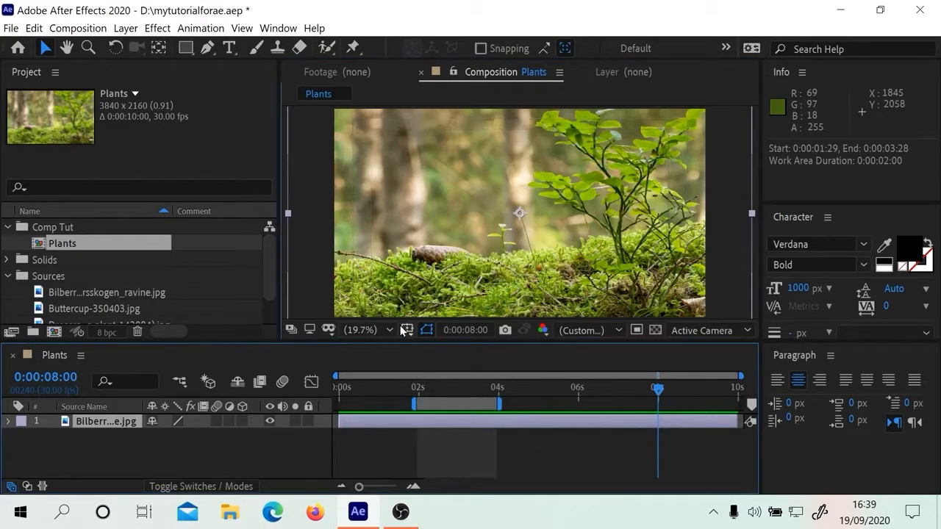
left_click(402, 331)
left_click(403, 331)
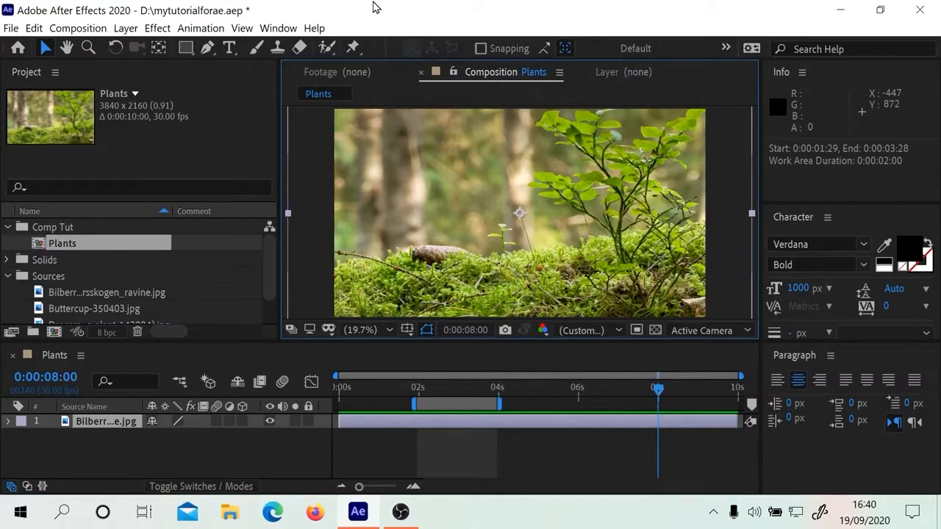
key("ctrl+alt+semicolon")
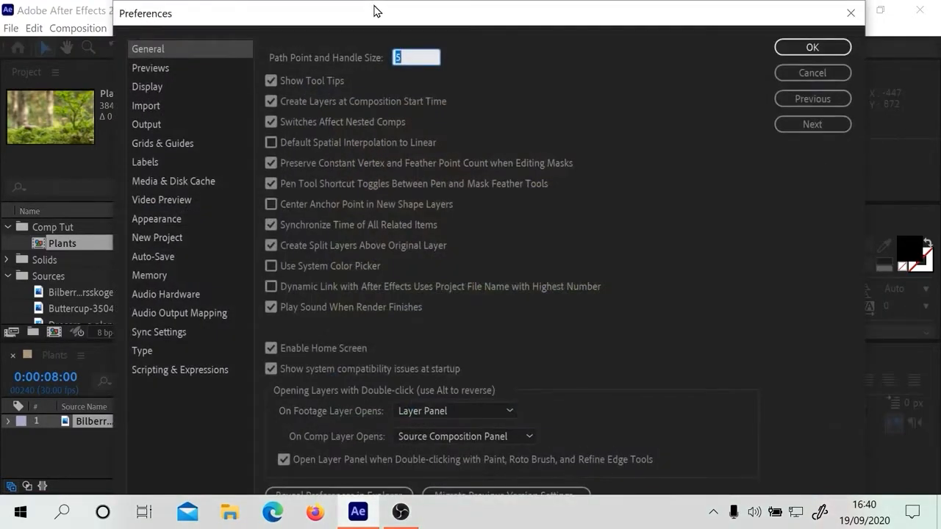
left_click(851, 13)
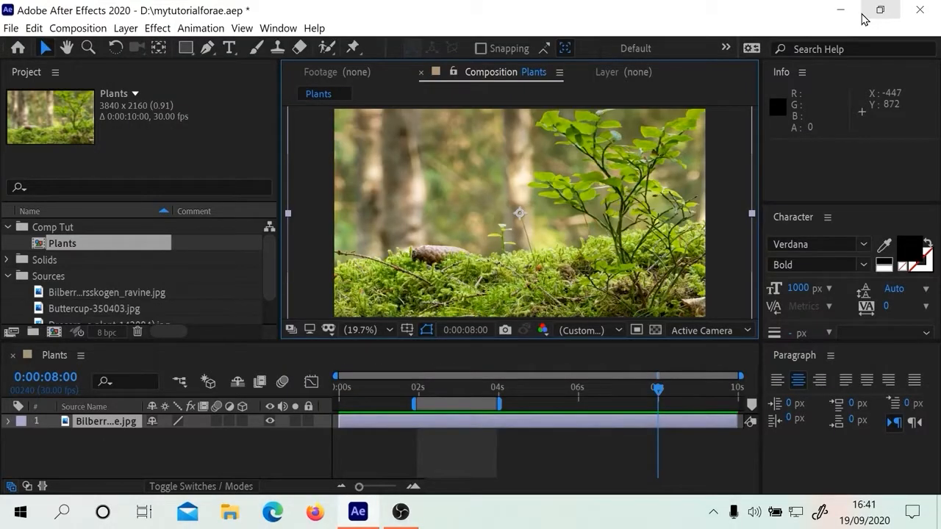
key("ctrl+alt+apostrophe")
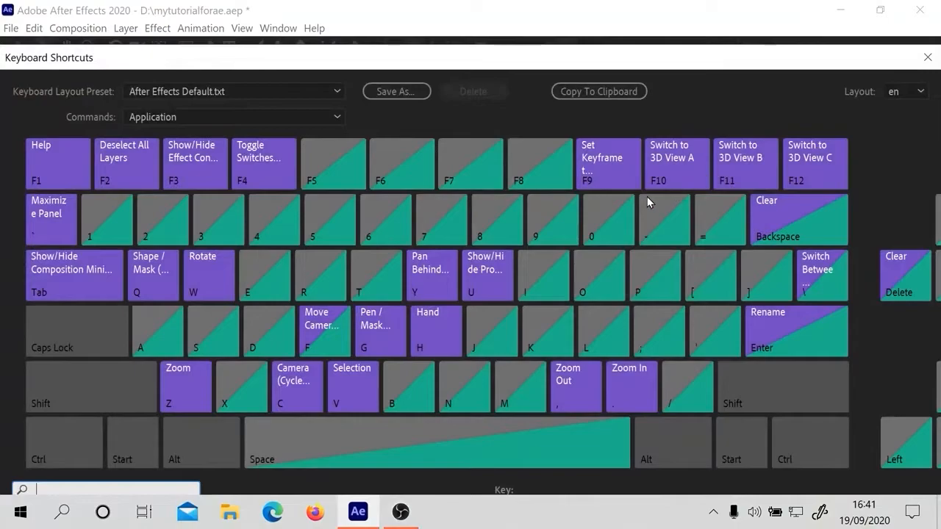
key("Escape")
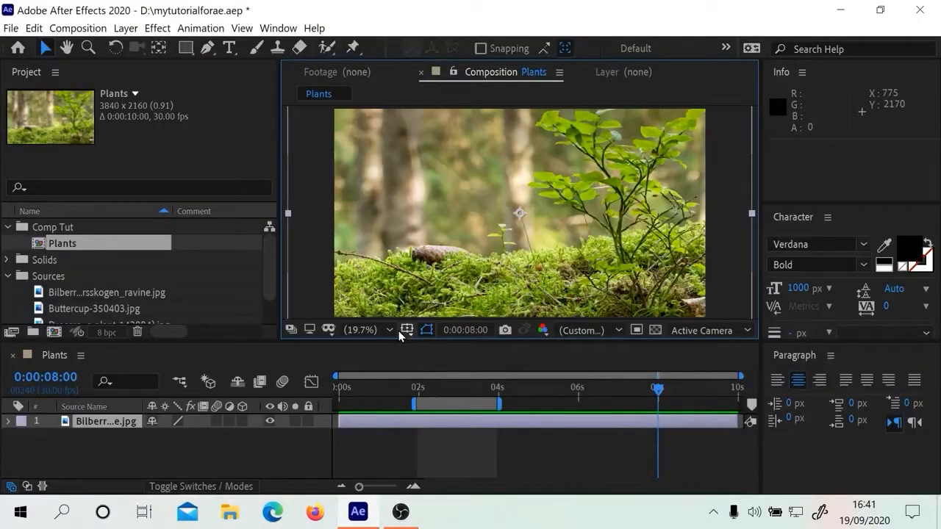
Step: Show the grid over the Plants composition and hide it again
key("ctrl+apostrophe")
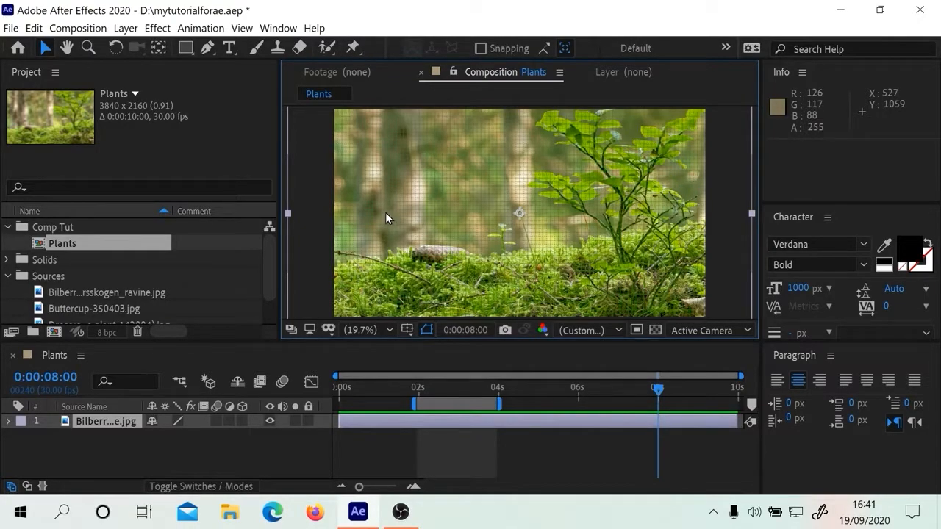
key("ctrl+apostrophe")
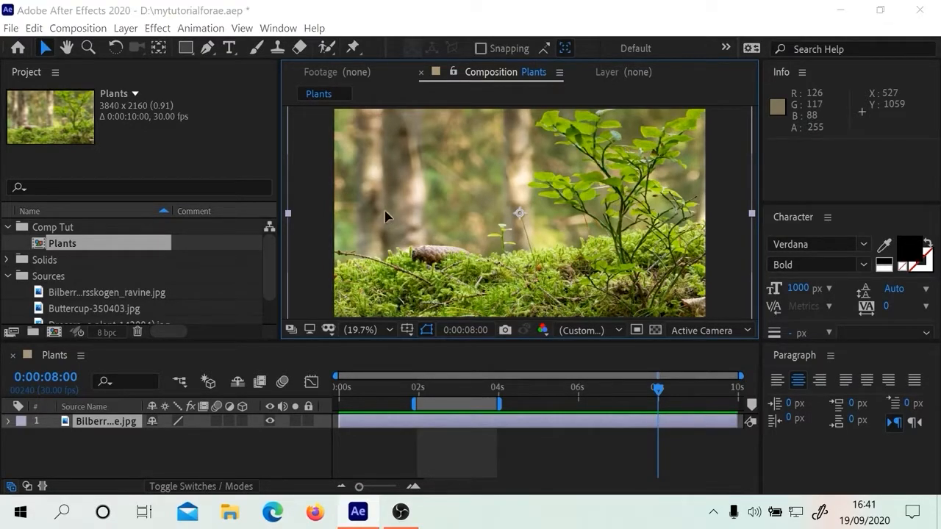
key("ctrl+alt+apostrophe")
left_click(927, 58)
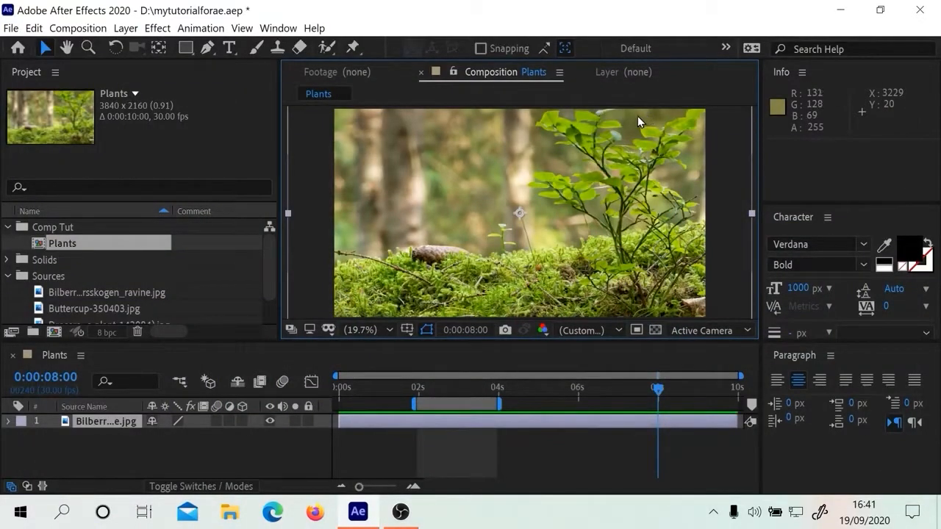
Step: Set the grid colour to blue (425BDD) and the gridline spacing to 500 pixels in the Grids & Guides preferences
key("ctrl+alt+semicolon")
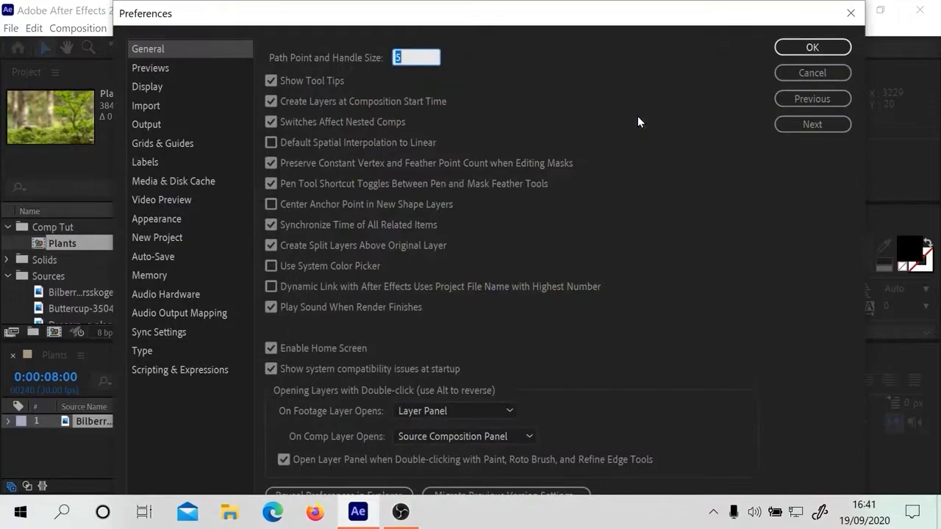
left_click(160, 147)
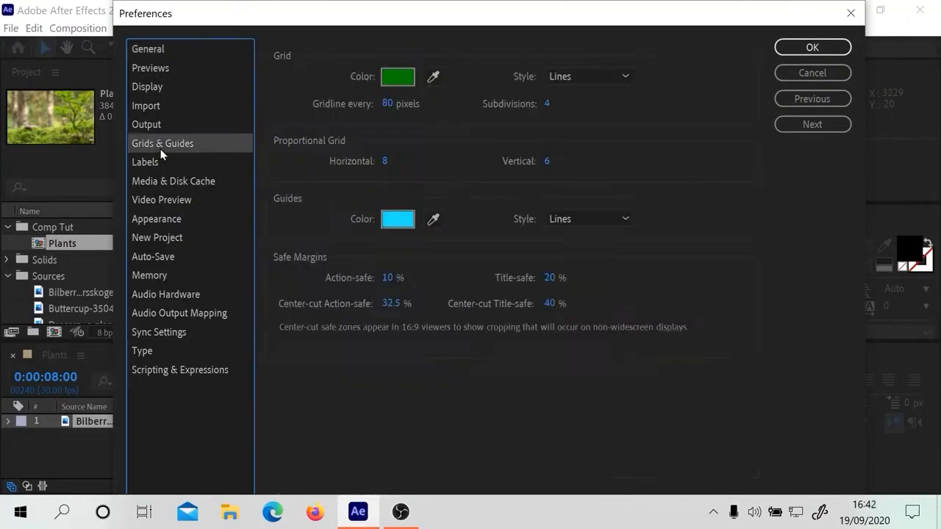
left_click(400, 78)
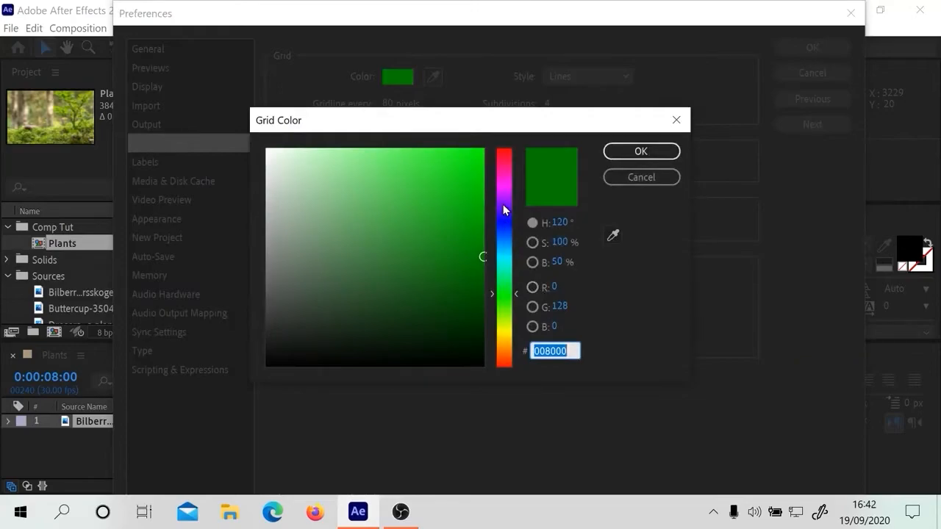
left_click_drag(507, 221, 504, 237)
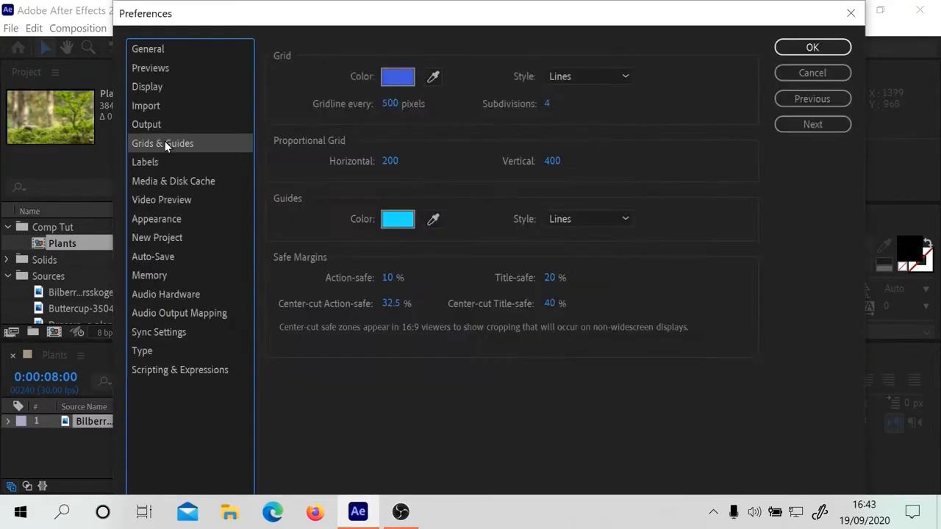
Step: Change the grid colour to black (000000) and apply the preferences
left_click(401, 78)
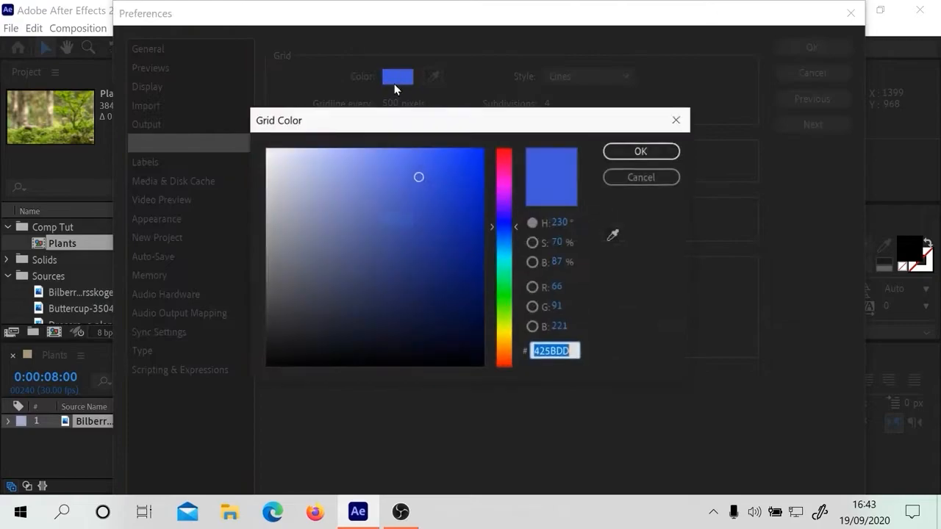
left_click_drag(443, 294, 502, 446)
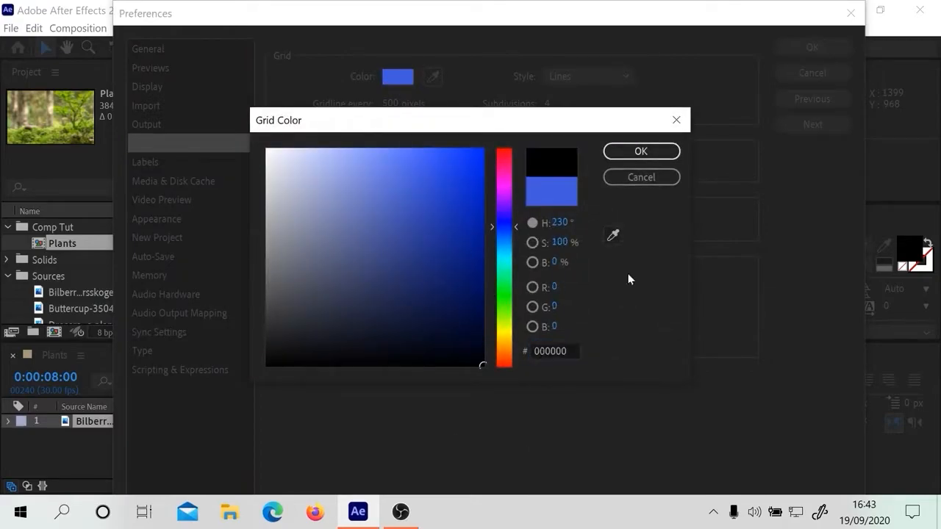
left_click(616, 157)
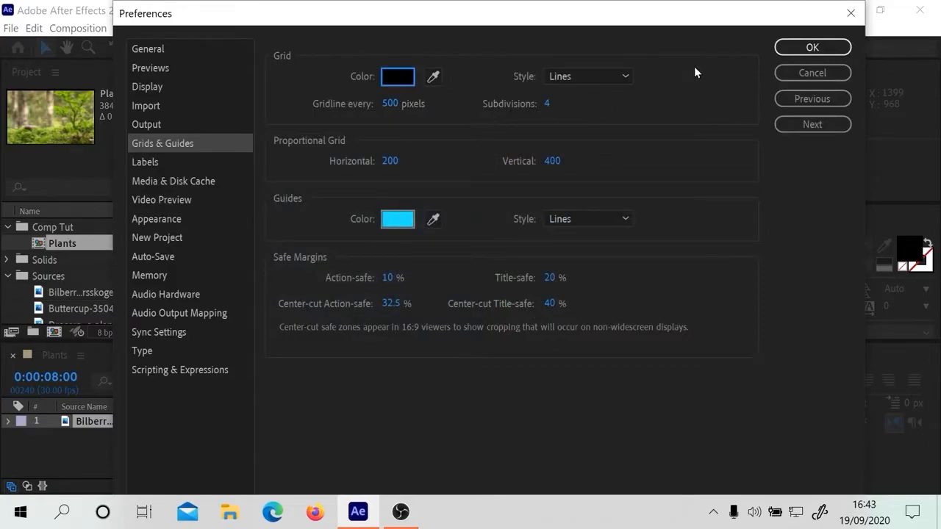
left_click(811, 52)
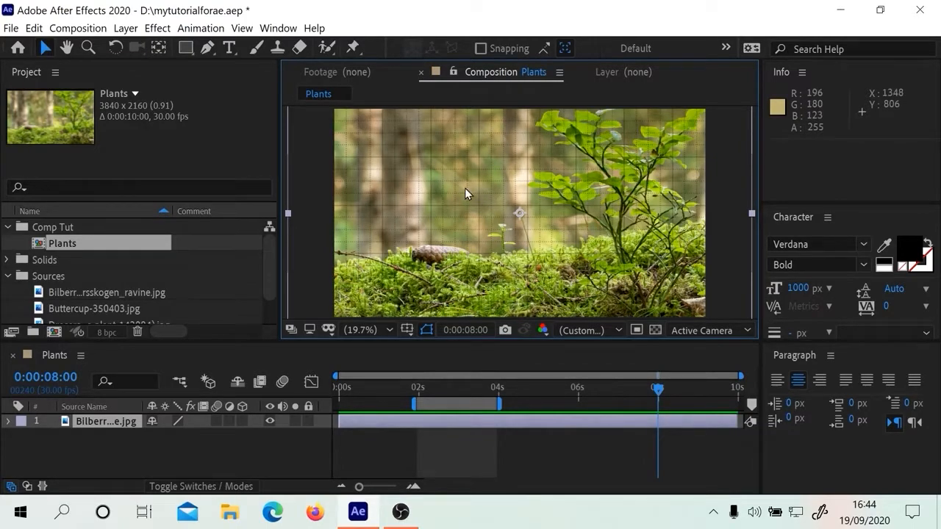
Step: Set the grid subdivisions to 10 and the proportional grid to 6 horizontal and 8 vertical in the preferences
key("ctrl+alt+shift+semicolon")
left_click(549, 103)
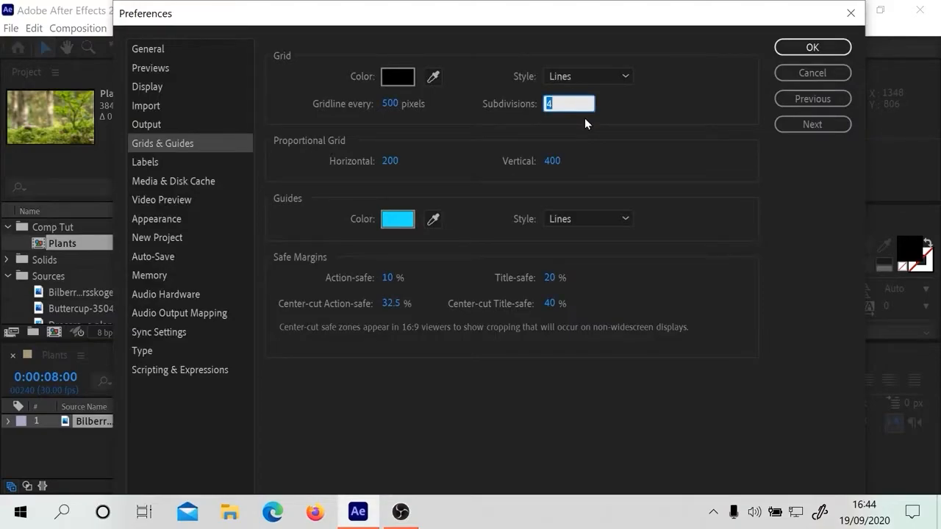
type("10")
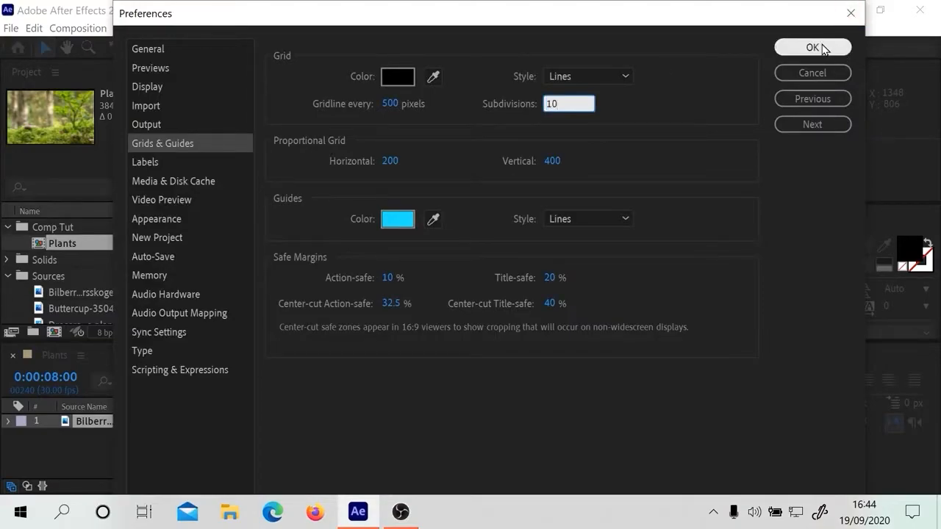
left_click(814, 47)
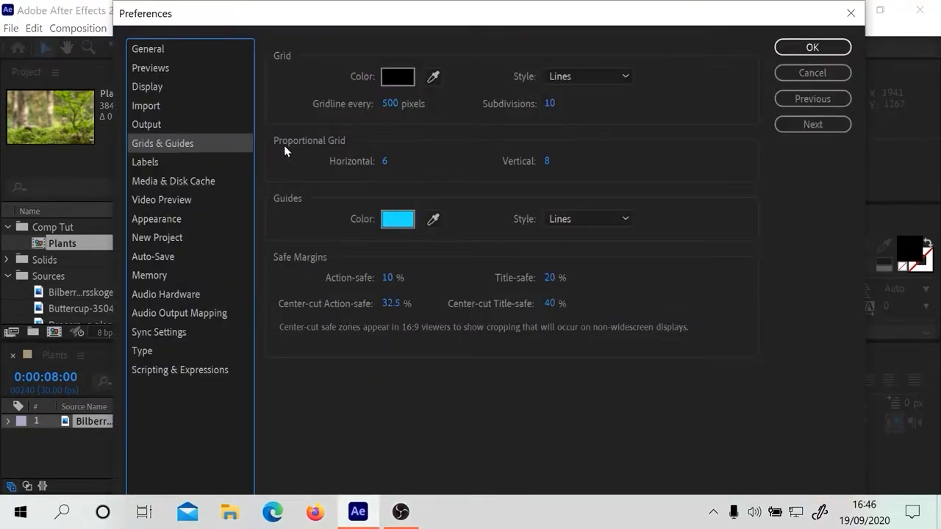
left_click(813, 47)
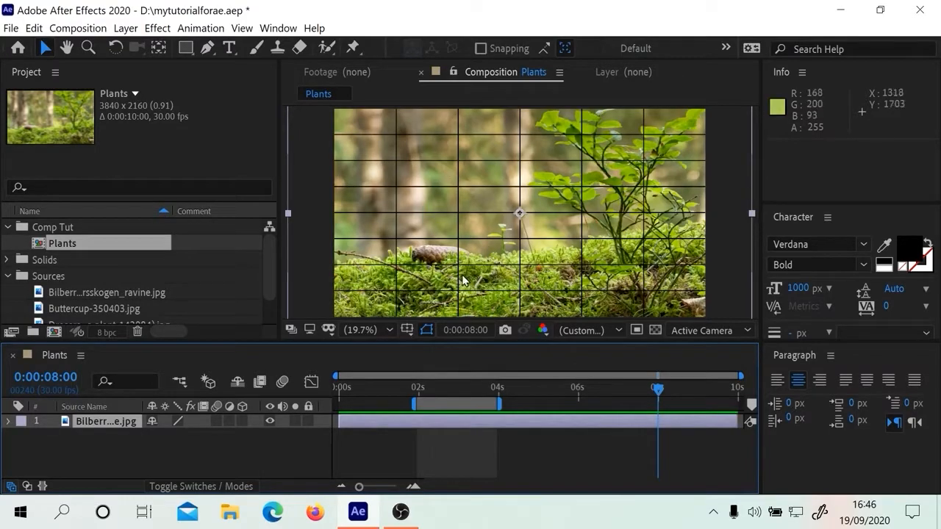
Step: Switch the composition overlay to the title/action-safe margins and back to the proportional grid
left_click(407, 332)
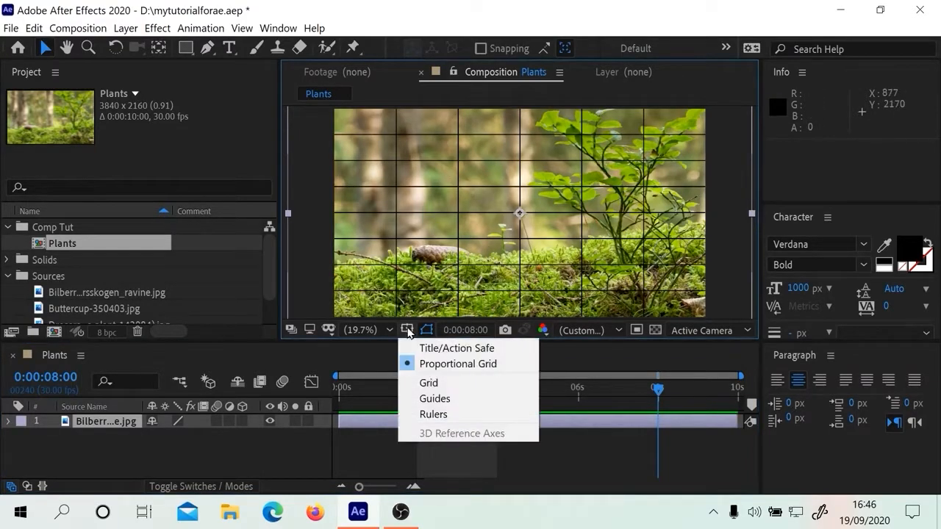
left_click(419, 346)
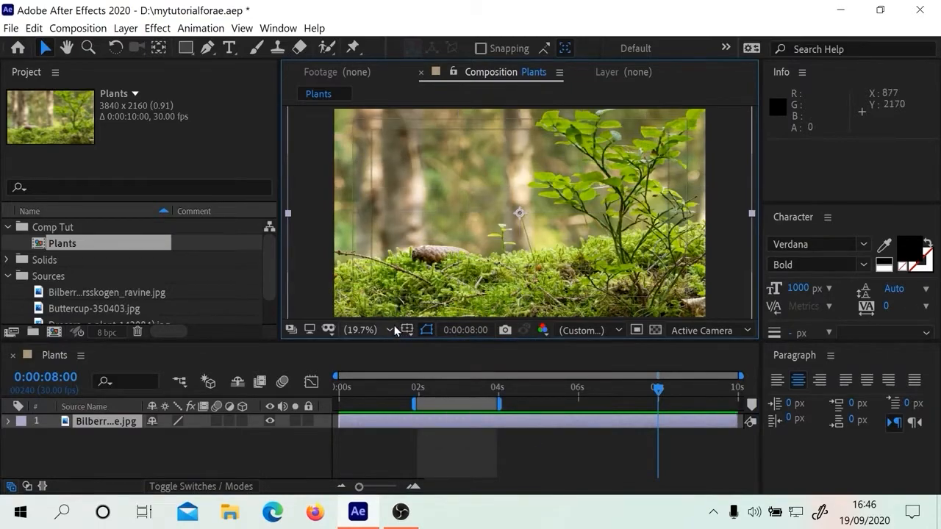
left_click(407, 330)
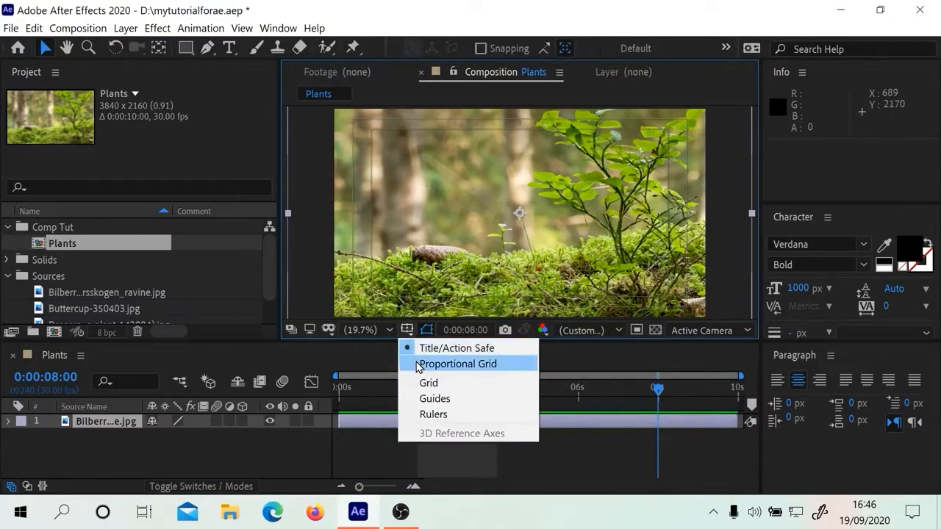
left_click(440, 364)
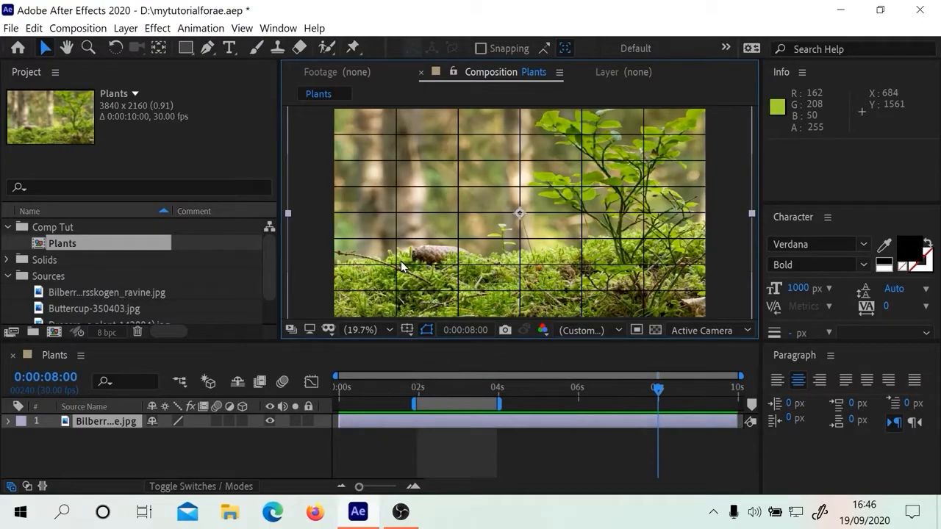
Step: Toggle the proportional grid on and off several times, leaving it hidden
key("alt+apostrophe")
key("alt+apostrophe")
key("alt+apostrophe")
key("alt+apostrophe")
key("alt+apostrophe")
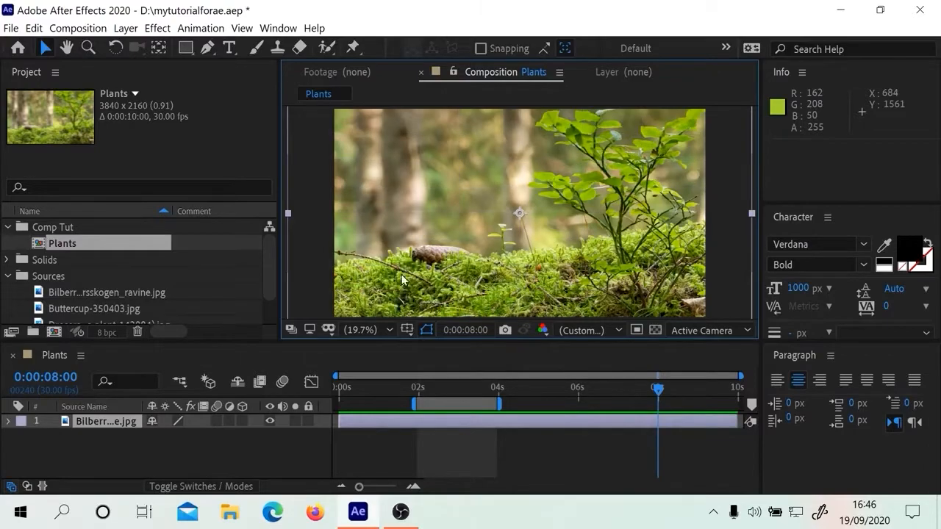
Step: Show the rulers and the standard grid in the Plants composition view
left_click(406, 330)
left_click(424, 452)
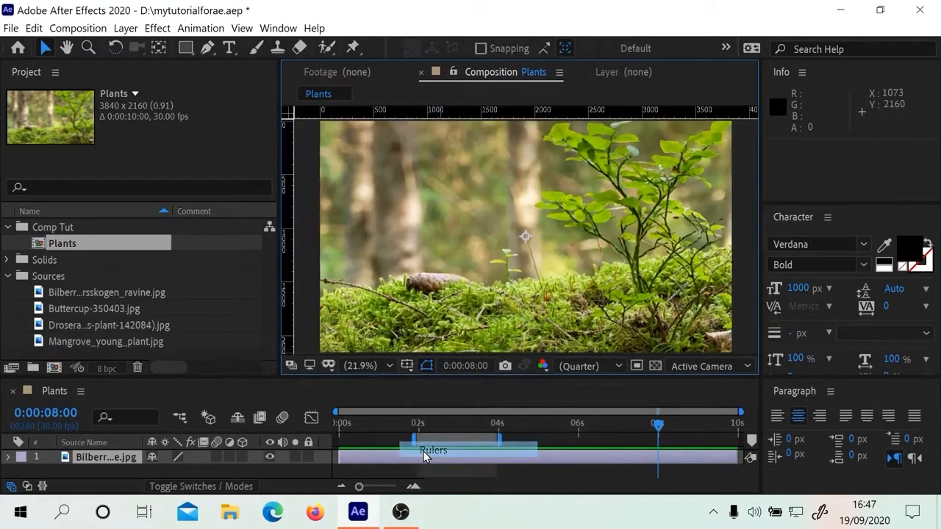
left_click(407, 366)
left_click(428, 418)
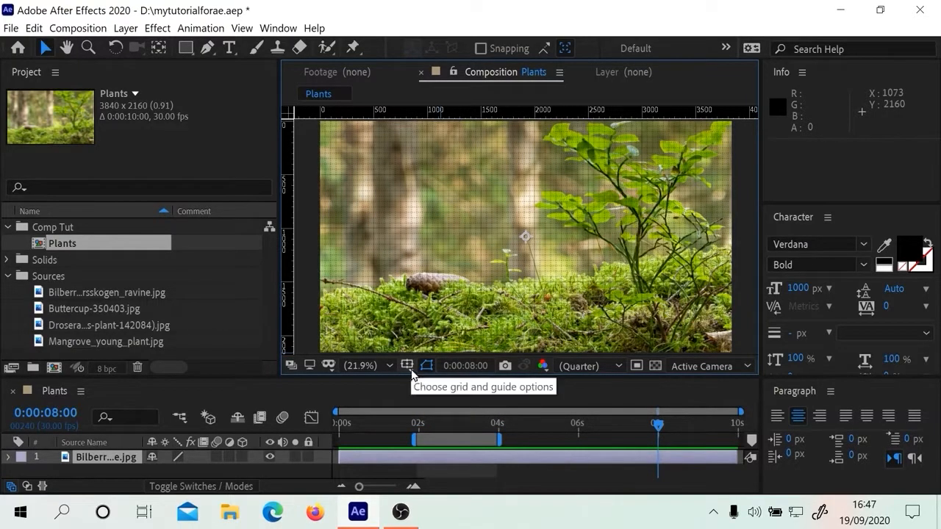
Step: Toggle the standard grid on and off several times, leaving it hidden
key("ctrl+apostrophe")
key("ctrl+apostrophe")
key("ctrl+apostrophe")
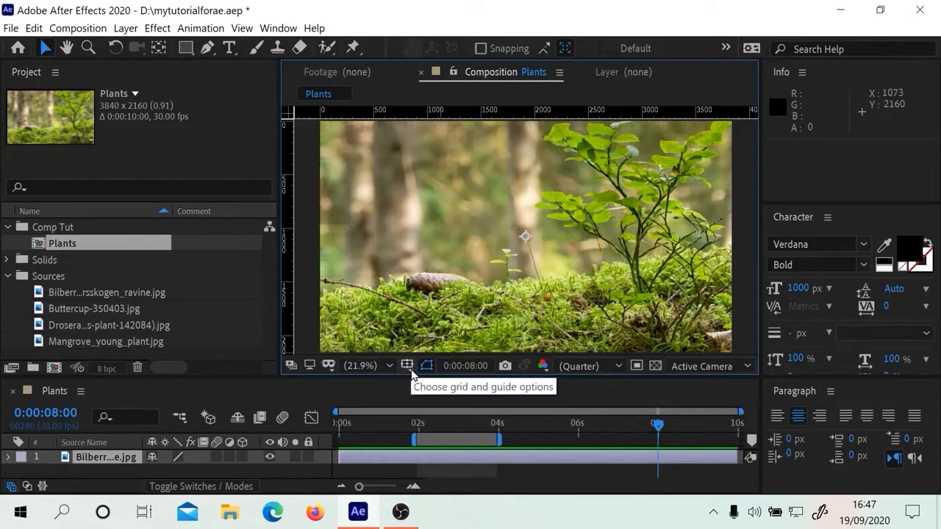
key("ctrl+apostrophe")
key("ctrl+apostrophe")
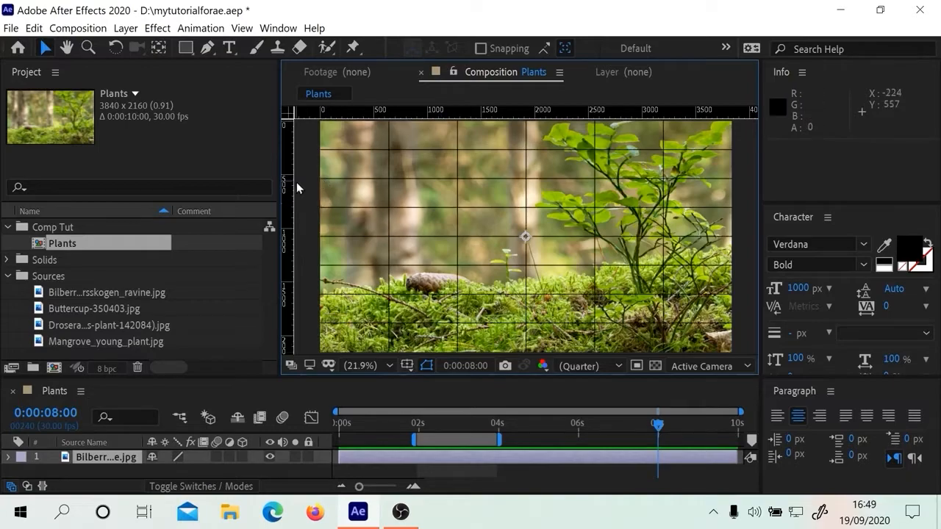
Step: Place a vertical guide at about 2270 px from the ruler in the Plants composition
left_click_drag(289, 180, 564, 179)
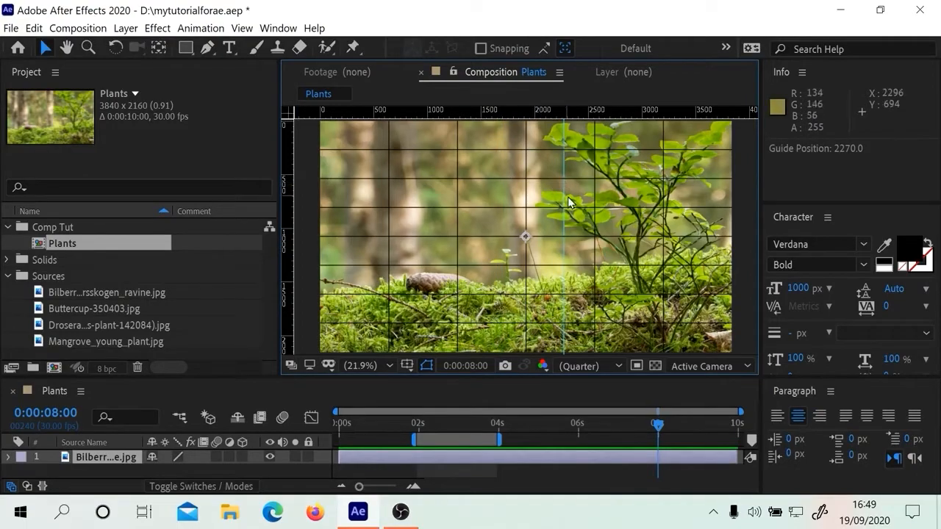
Step: Lock the guides and place a second vertical guide at about 845 px in the Plants composition
left_click(240, 28)
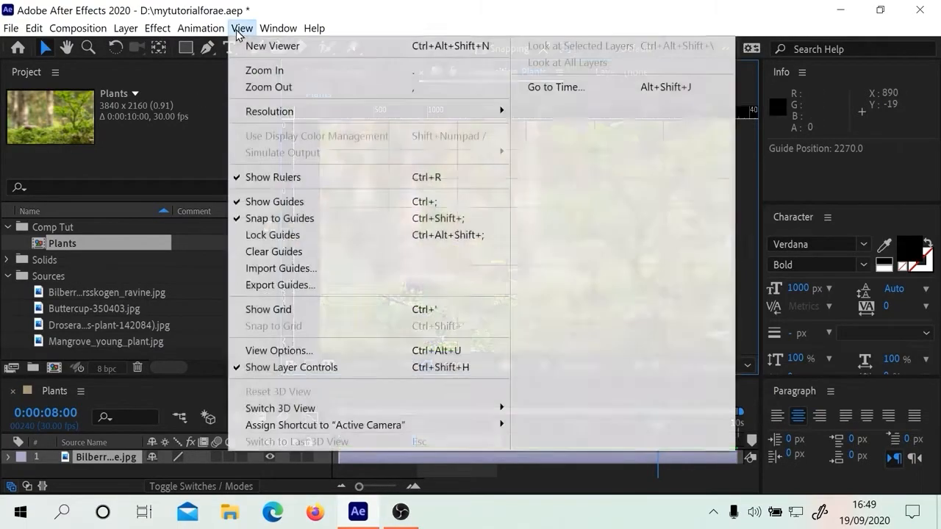
left_click(268, 235)
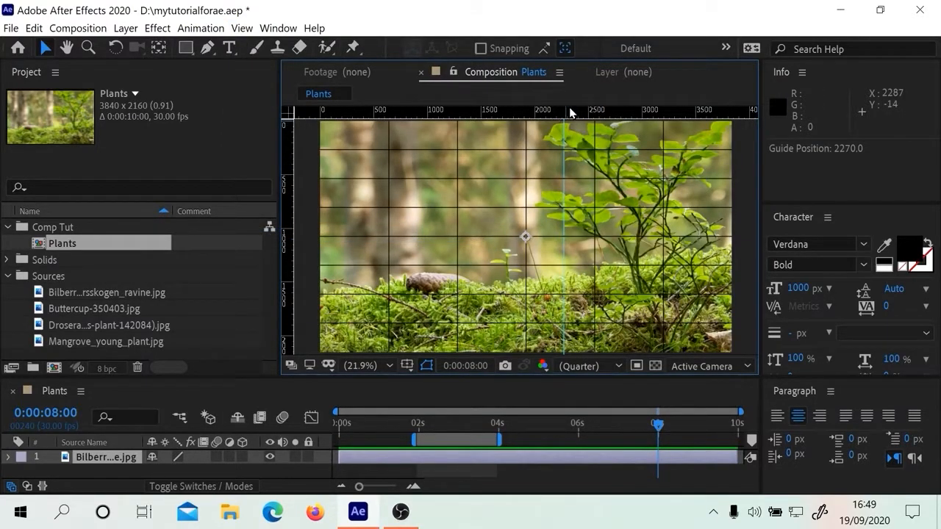
left_click(412, 111)
Step: Hide the rulers and toggle the standard grid in the Plants composition view
left_click(407, 365)
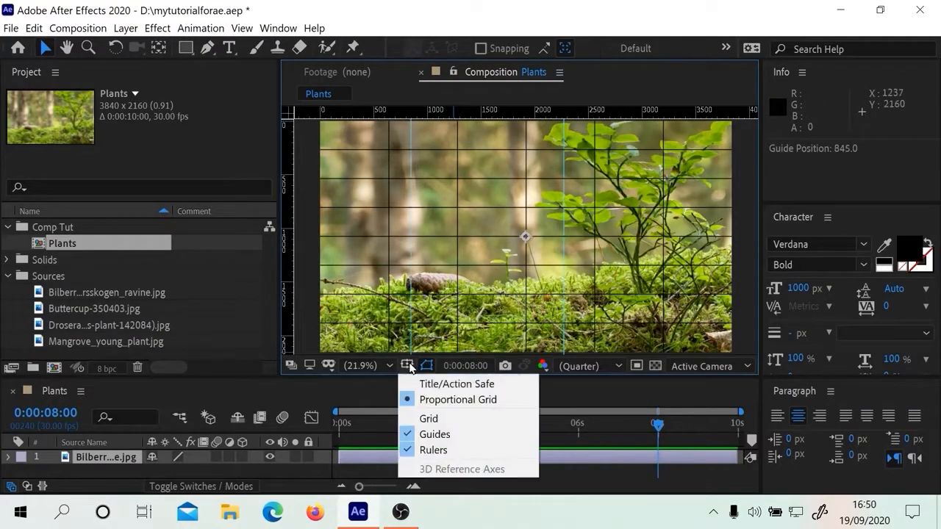
left_click(425, 451)
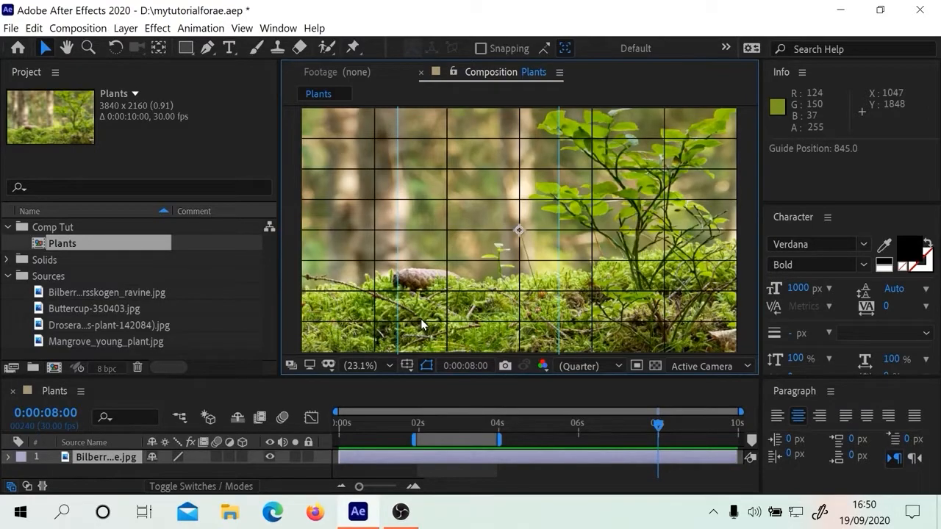
key("ctrl+apostrophe")
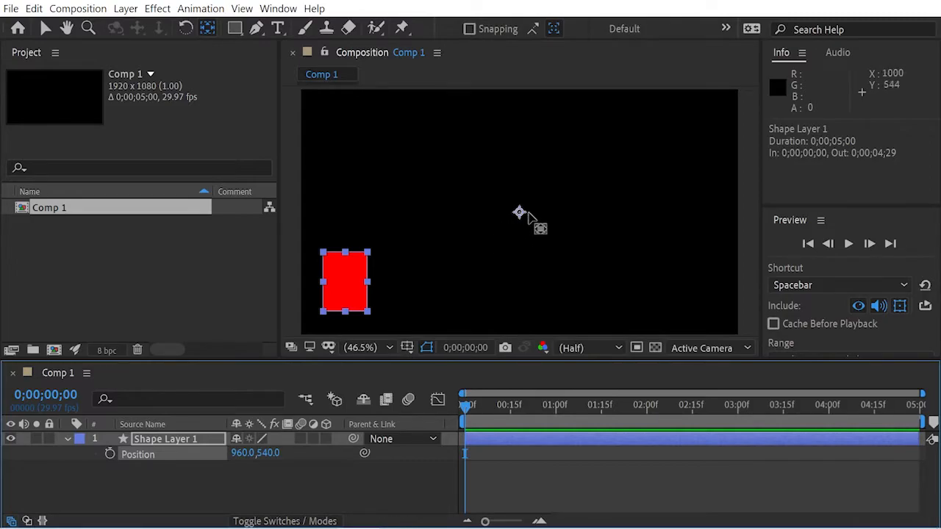
Step: Move the red rectangle's anchor point to its center and add a Position keyframe at 0;00;00;00
left_click_drag(519, 214, 345, 285)
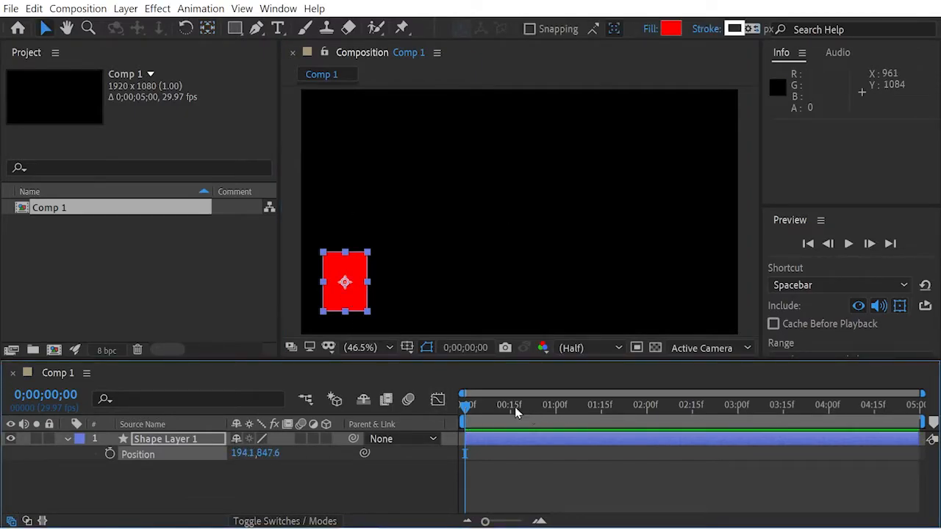
left_click(514, 405)
left_click_drag(496, 406, 464, 406)
left_click(109, 455)
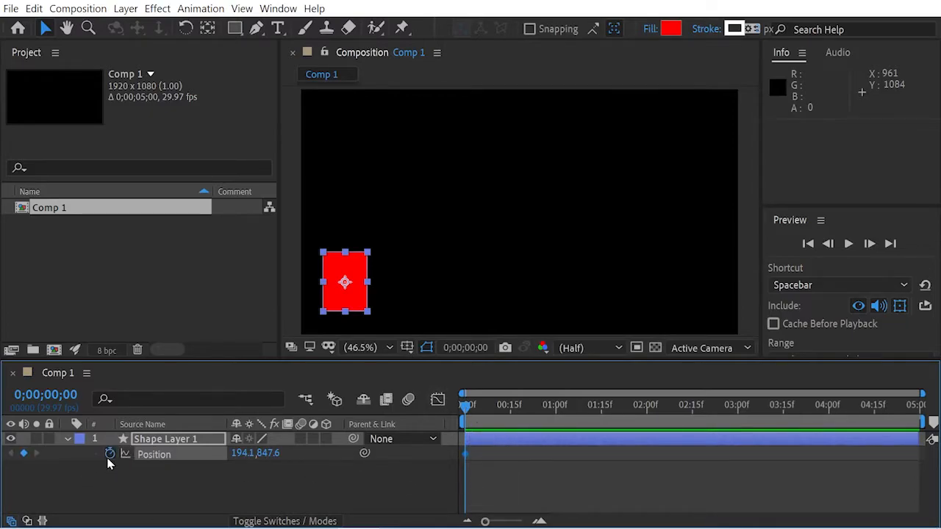
Step: Keyframe the red rectangle's position at about 895, 196 at 0;00;01;01 and near the frame's lower-right corner at 0;00;02;00
left_click(558, 406)
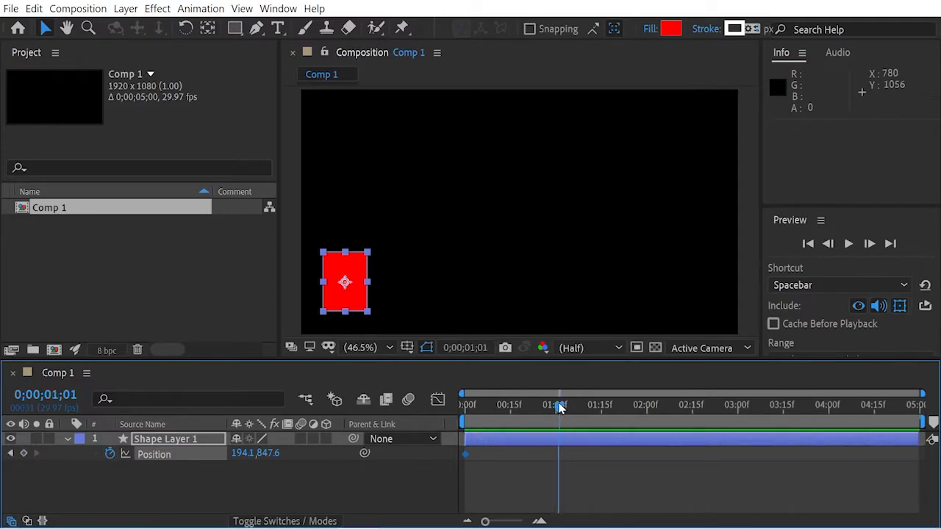
left_click_drag(366, 271, 529, 130)
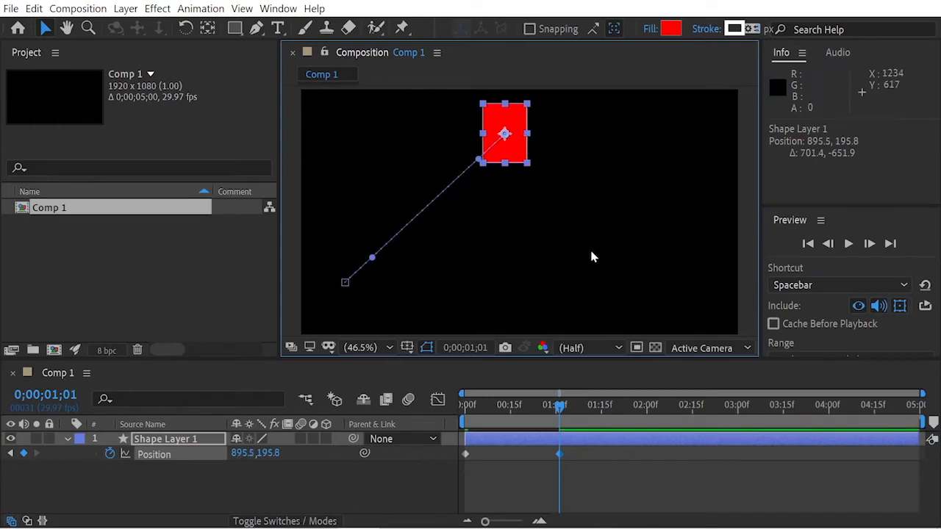
mouse_move(646, 405)
left_mouse_down()
mouse_move(657, 399)
mouse_move(648, 404)
left_mouse_up()
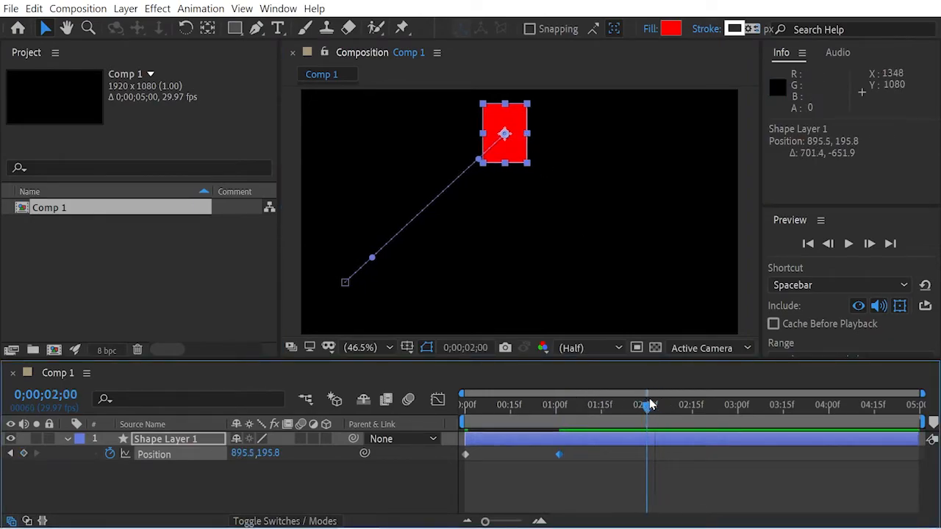
left_click_drag(521, 140, 565, 188)
left_click_drag(593, 217, 691, 273)
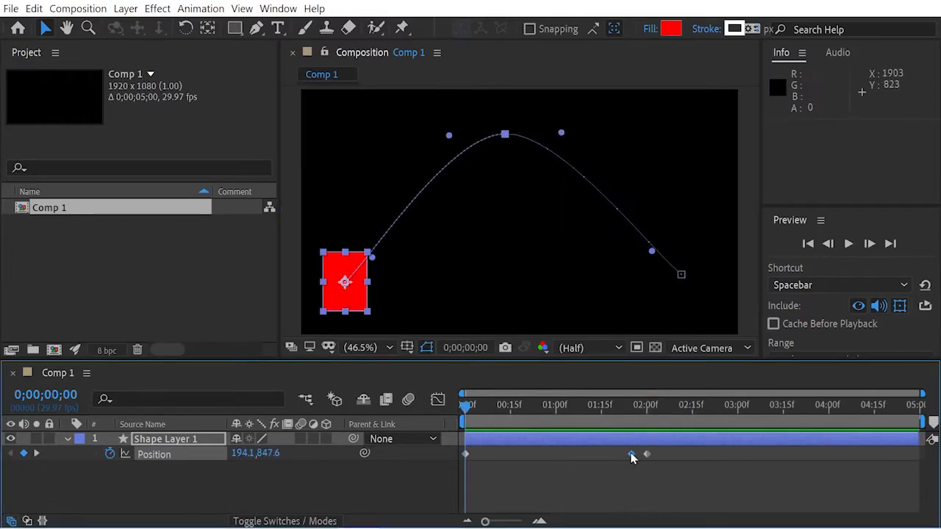
Step: Move the middle Position keyframe to 0;00;01;20, play the animation, and scrub through the motion
mouse_move(631, 455)
left_mouse_down()
mouse_move(548, 459)
mouse_move(613, 455)
left_mouse_up()
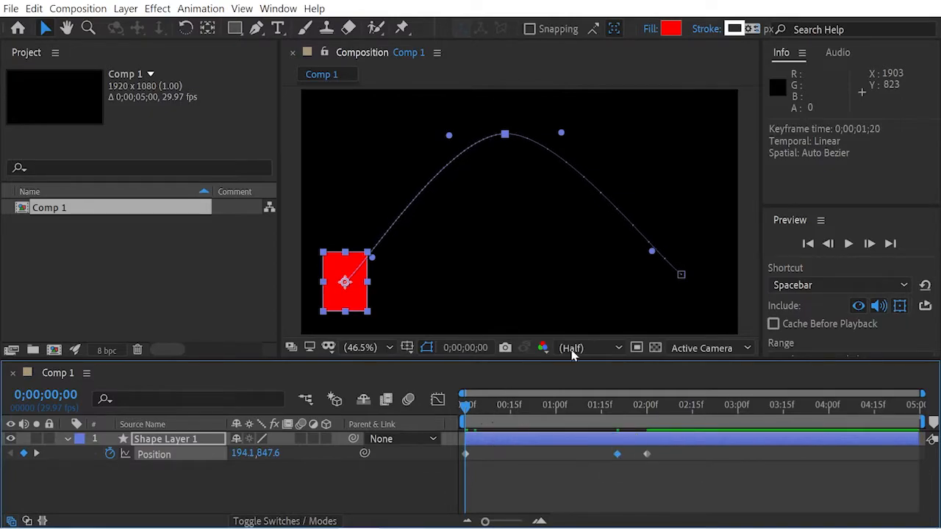
left_click(848, 244)
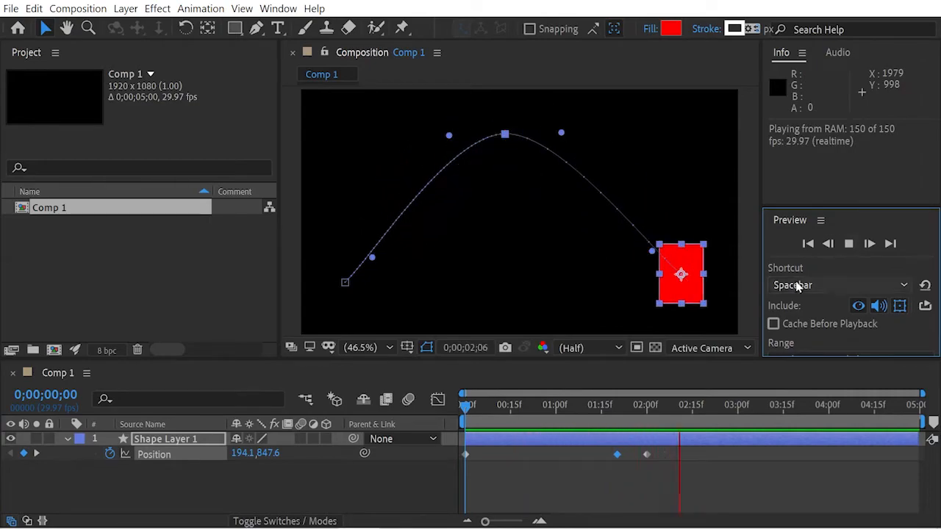
left_click_drag(619, 410, 465, 409)
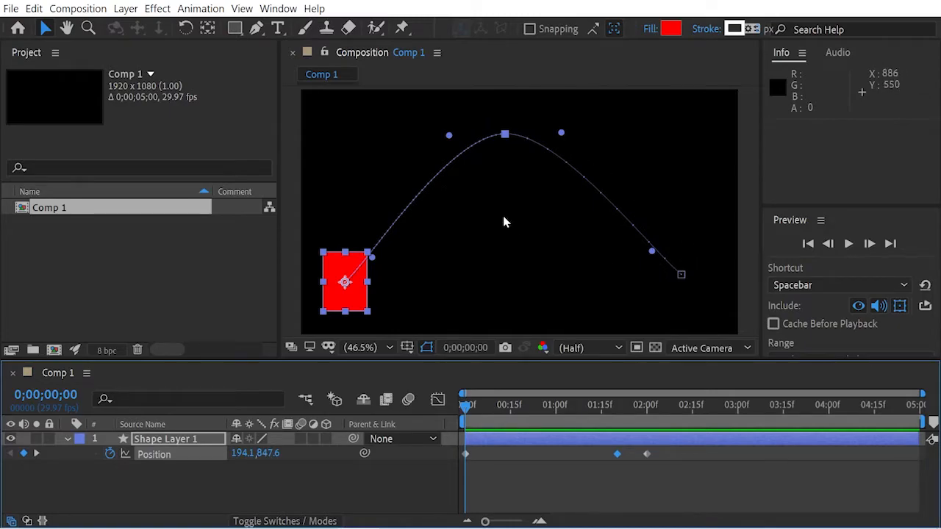
left_click(493, 405)
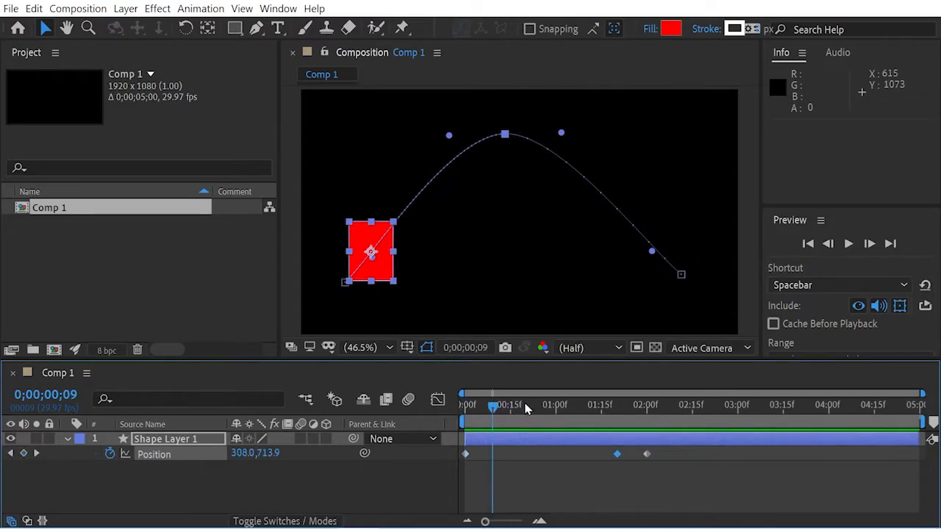
left_click_drag(510, 409, 536, 410)
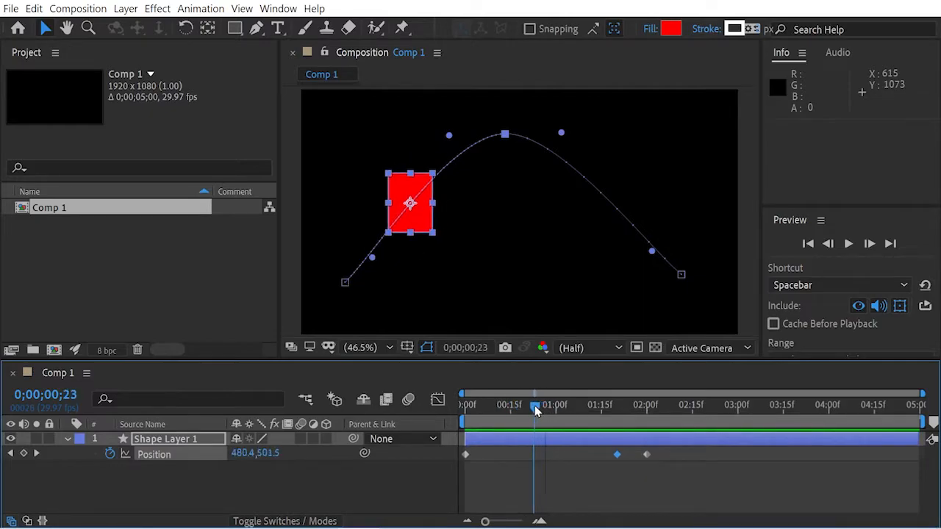
Step: Reshape the motion path in the composition view, moving its last keyframe to about 844, 955, and return to the start time
left_click(505, 136)
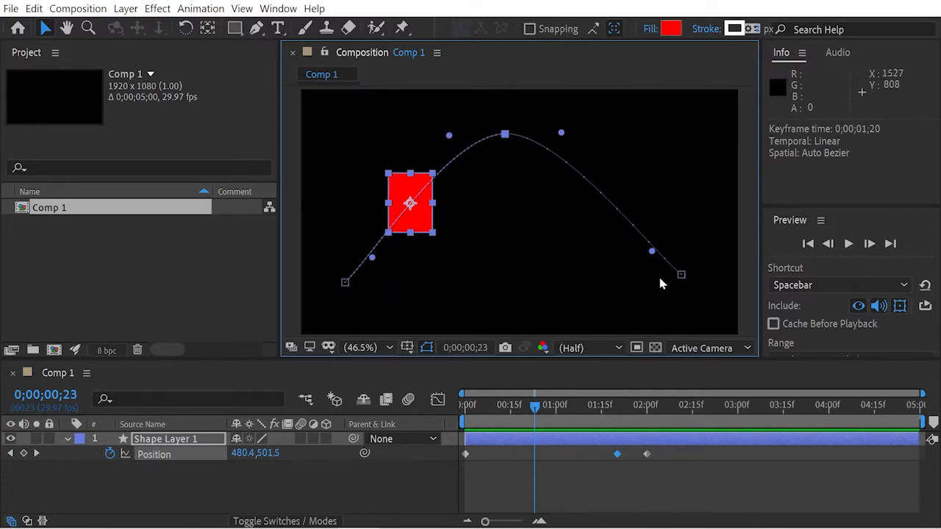
left_click(680, 276)
left_click_drag(681, 277, 496, 309)
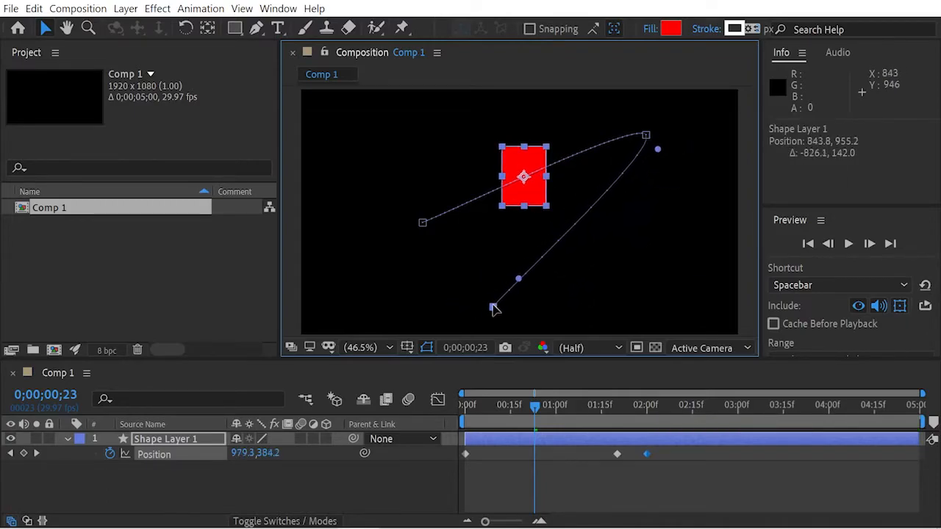
left_click(646, 136)
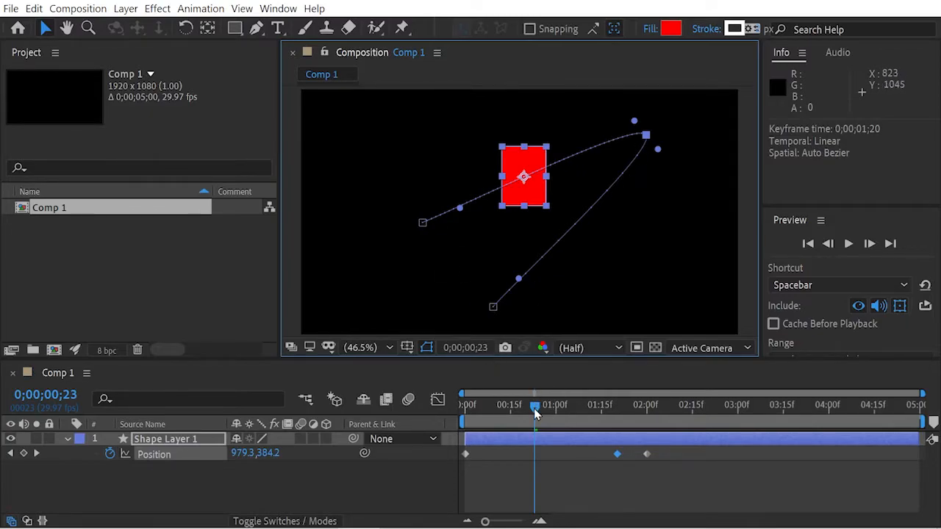
left_click_drag(534, 406, 457, 393)
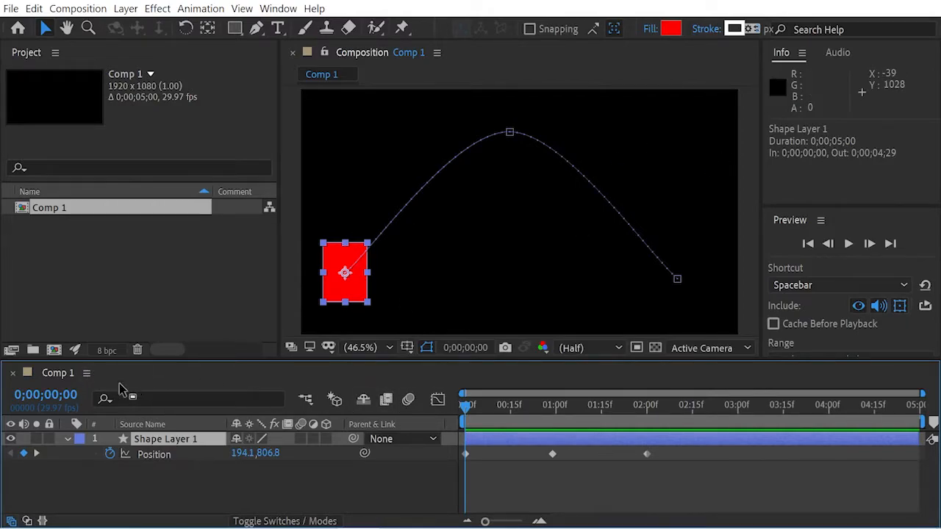
Step: Pull the middle path keyframe's direction handle across to the upper left, and undo the last spatial interpolation change
left_click(85, 372)
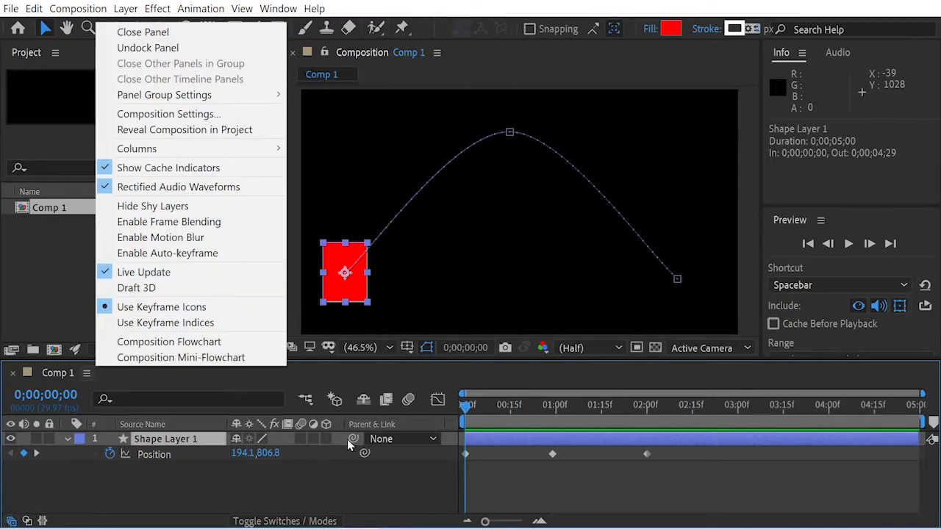
left_click(509, 131)
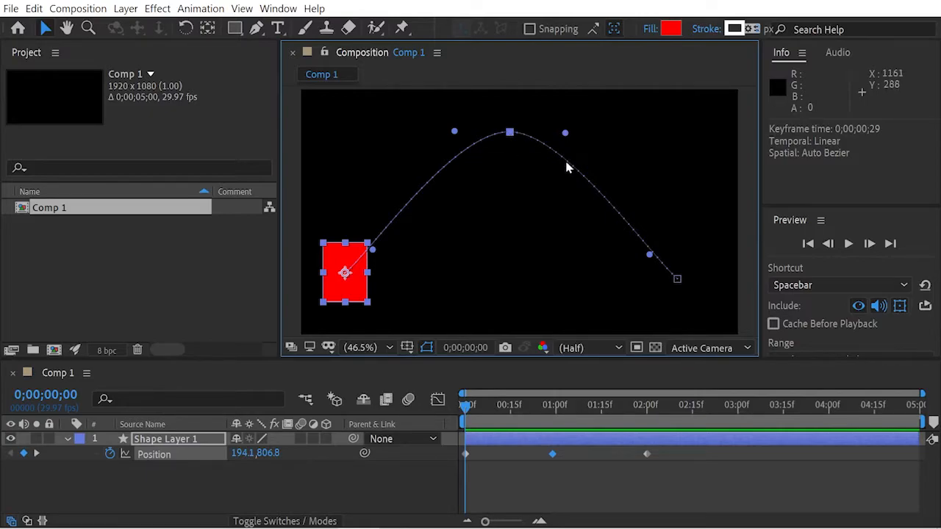
left_click_drag(565, 134, 320, 118)
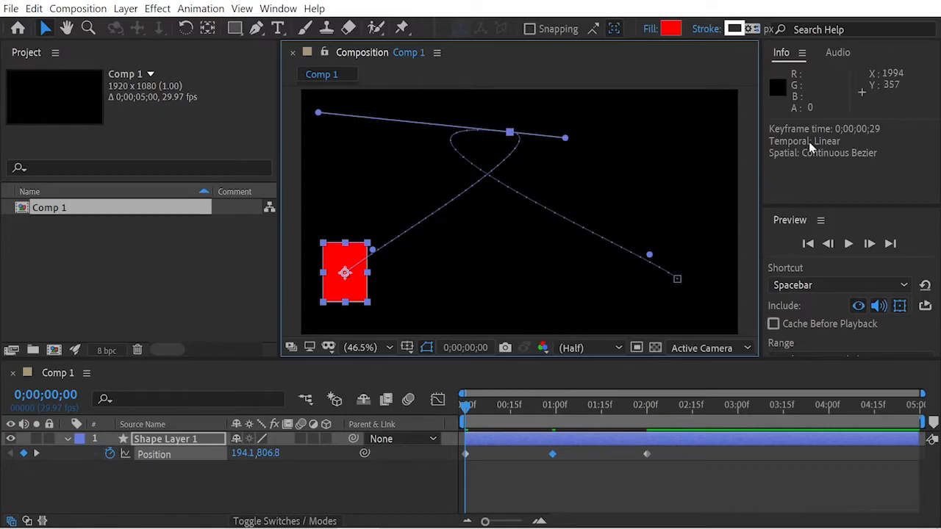
key("ctrl+z")
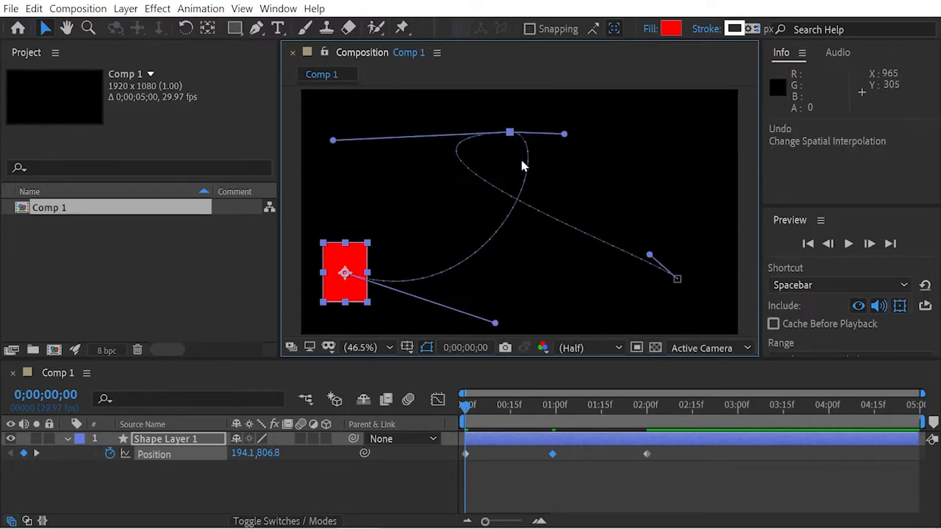
Step: Use the Pen tool to convert the middle motion-path keyframe to Linear and back to Auto Bezier
key("g")
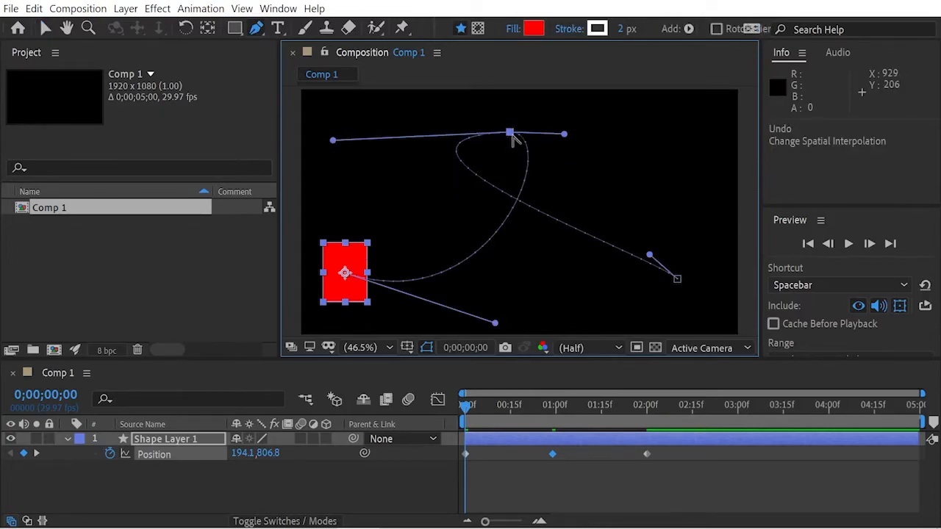
left_click(511, 133)
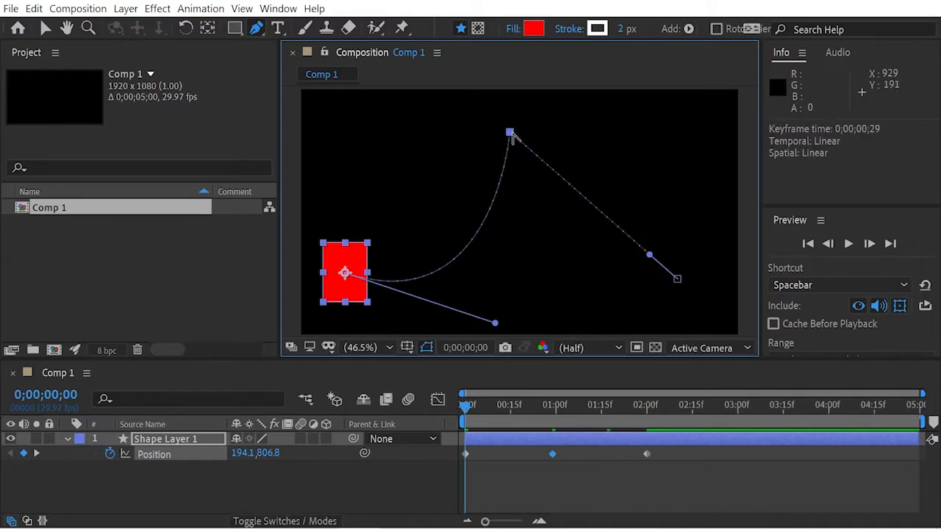
left_click(510, 134)
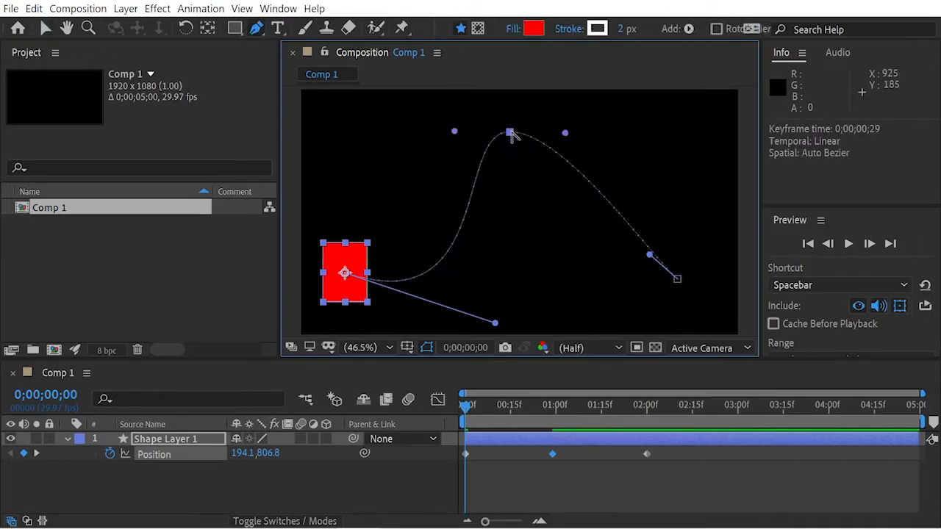
Step: Make the middle path keyframe Continuous Bezier, and split its handles with the Pen tool by moving the outgoing one to about 1106, 947
key("v")
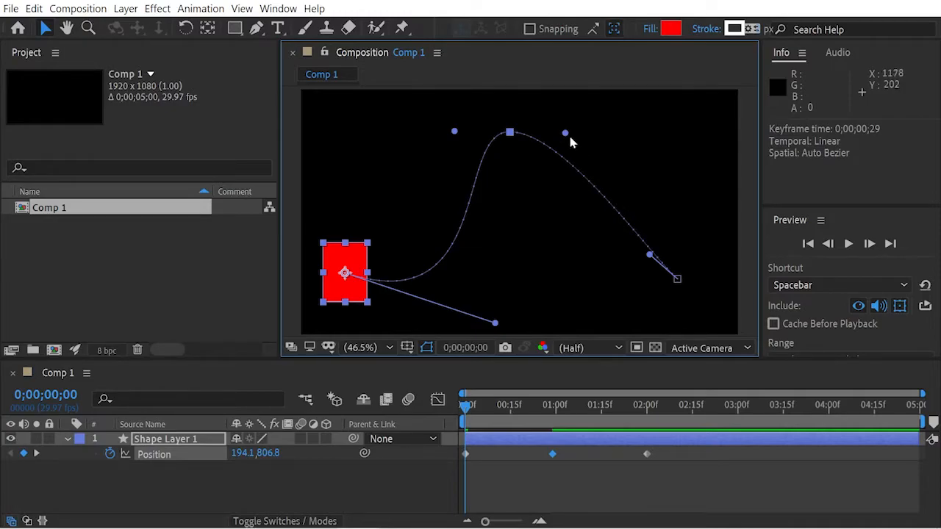
mouse_move(565, 134)
left_mouse_down()
mouse_move(571, 145)
mouse_move(580, 130)
left_mouse_up()
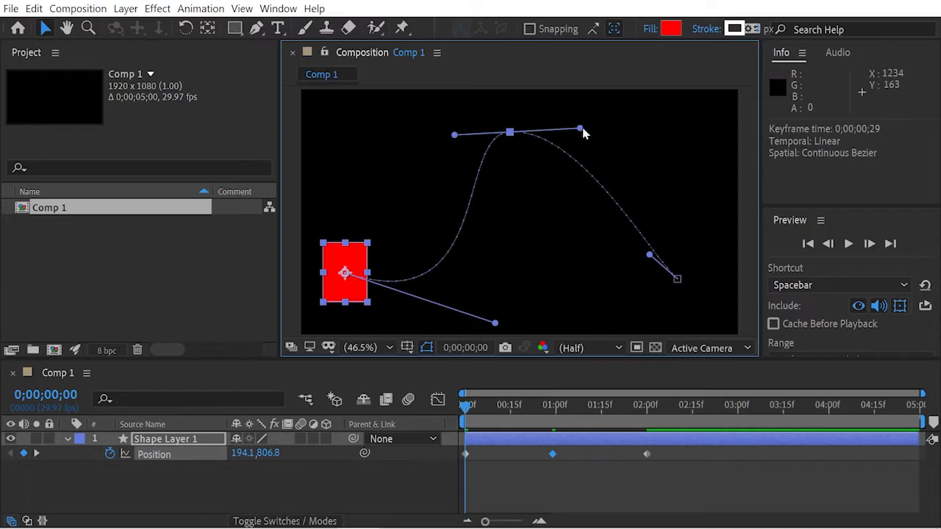
key("g")
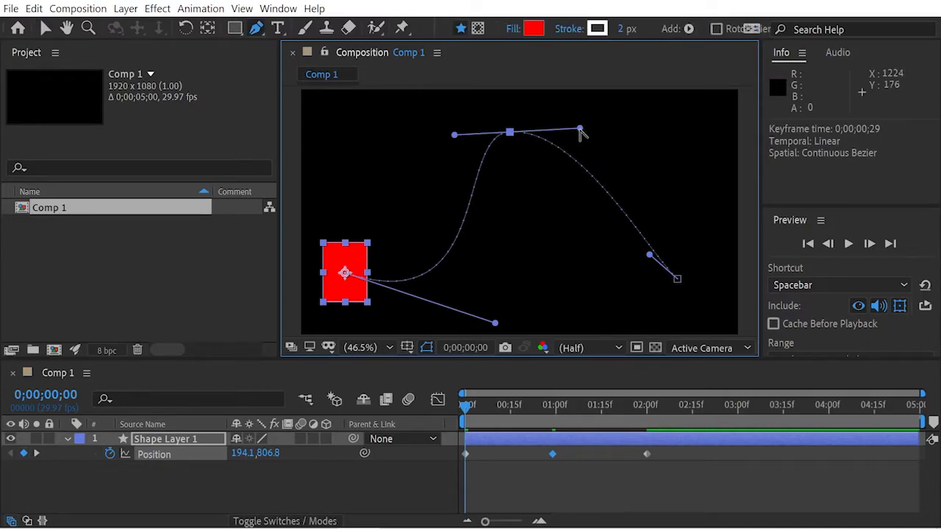
left_click_drag(583, 130, 554, 309)
key("v")
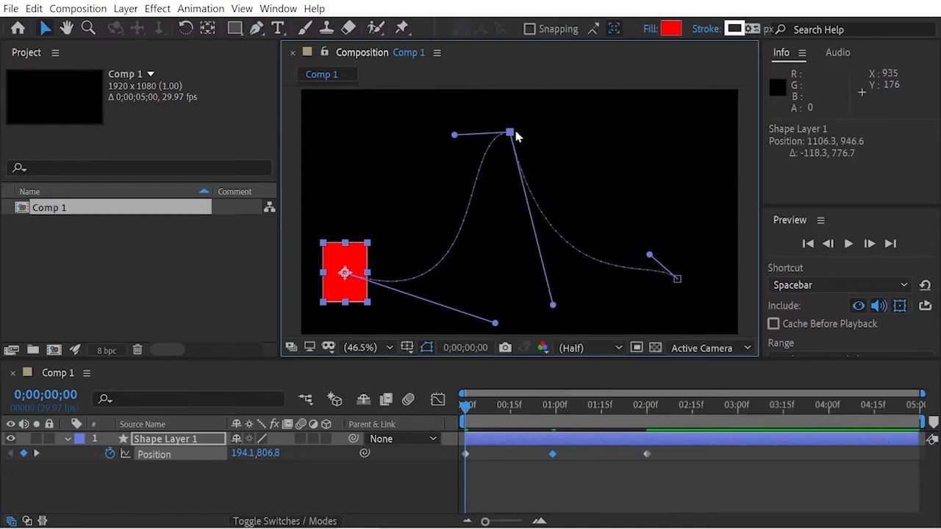
left_click(510, 133)
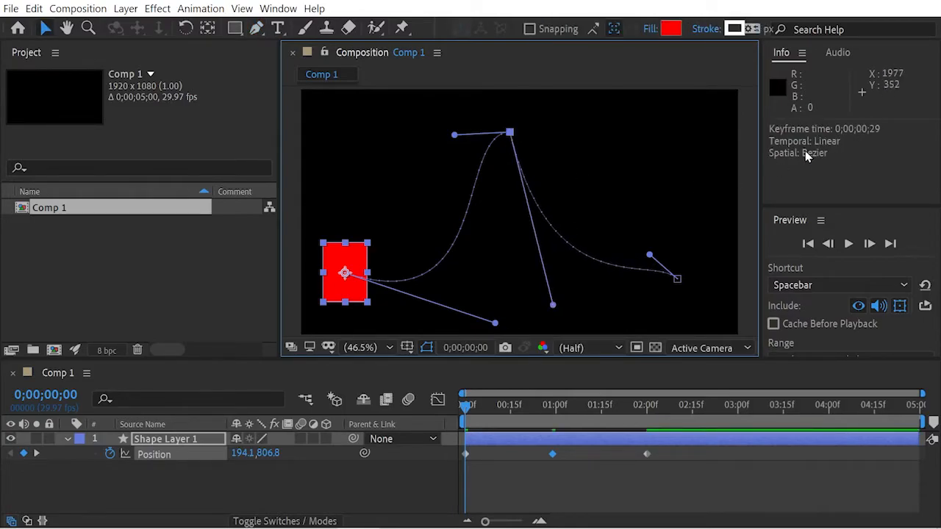
Step: Convert the middle path keyframe to Linear and back to Auto Bezier, and extend its outgoing handle to about 1317, 159
left_click(510, 133, "ctrl+alt")
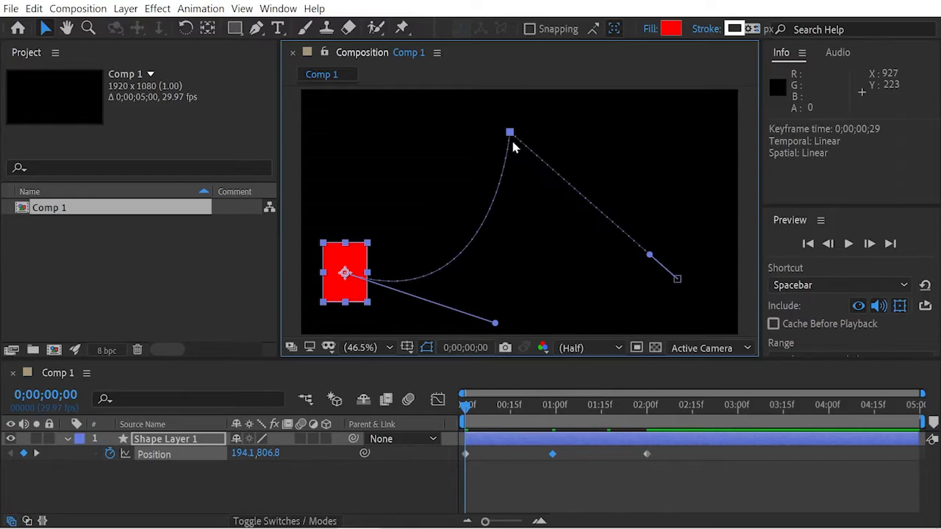
key("g")
left_click(510, 134, "alt")
key("v")
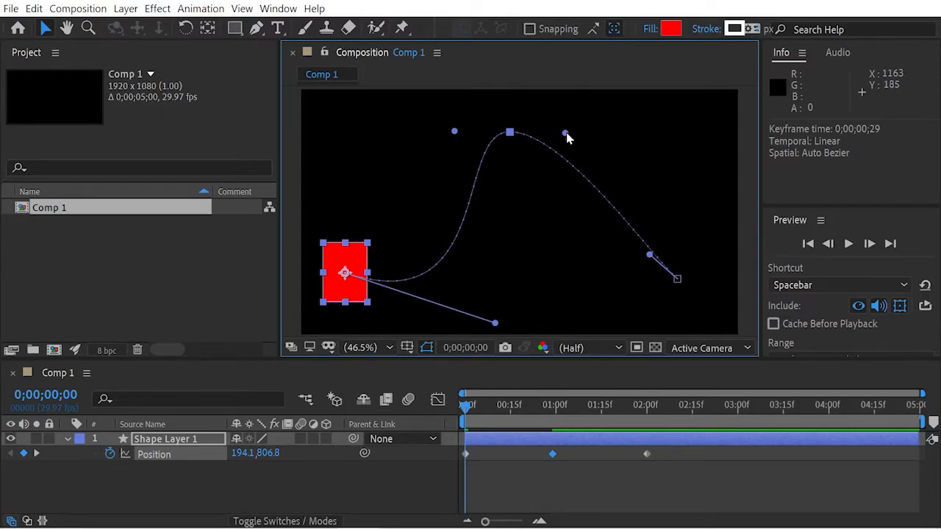
left_click_drag(566, 133, 600, 126)
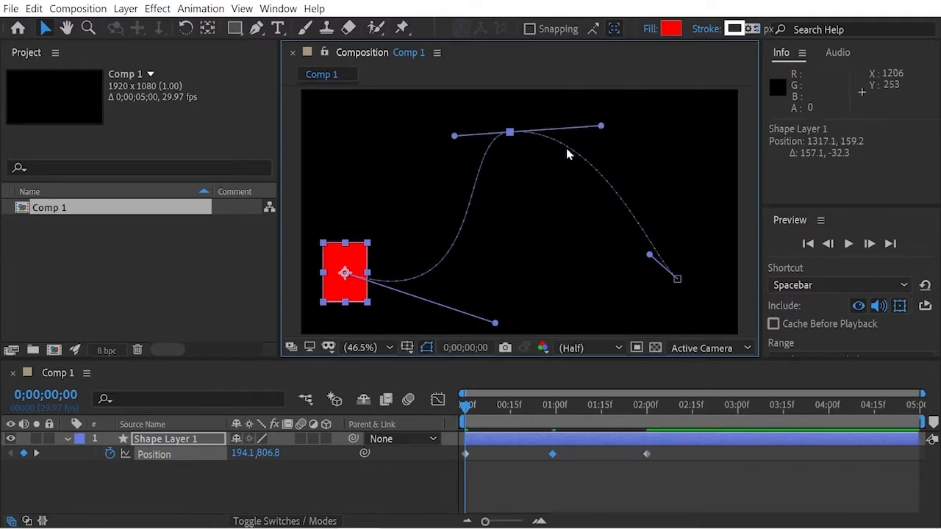
Step: Split the middle path keyframe's handles with the Pen tool by moving the outgoing one to about 921, 867, and check its interpolation type
left_click(510, 132)
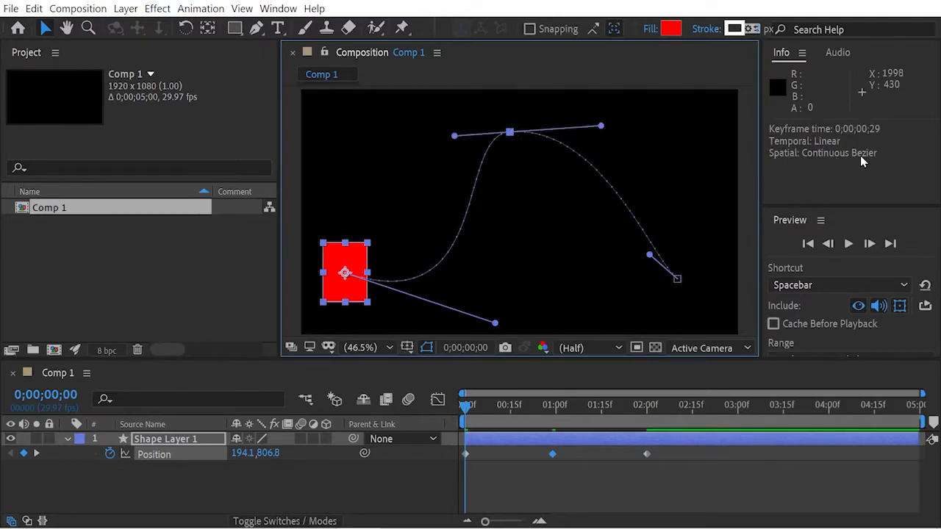
key("g")
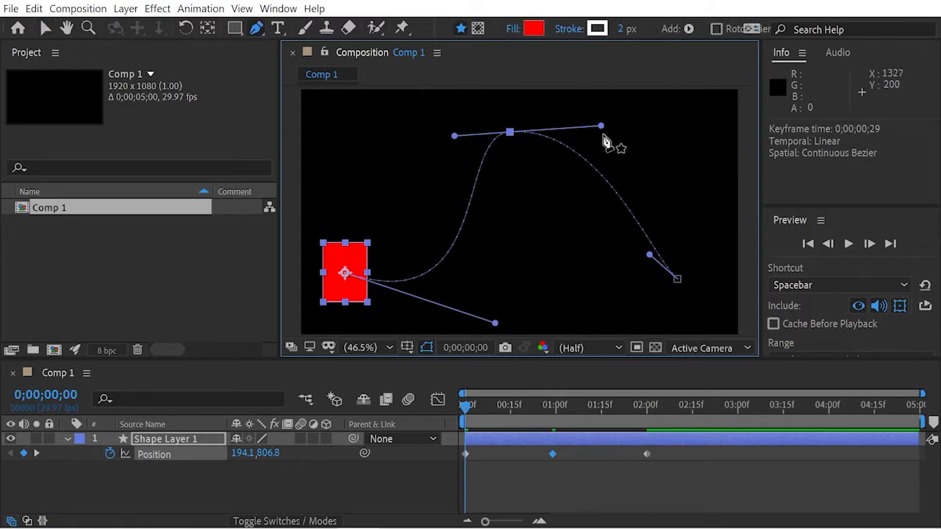
left_click_drag(600, 129, 511, 288)
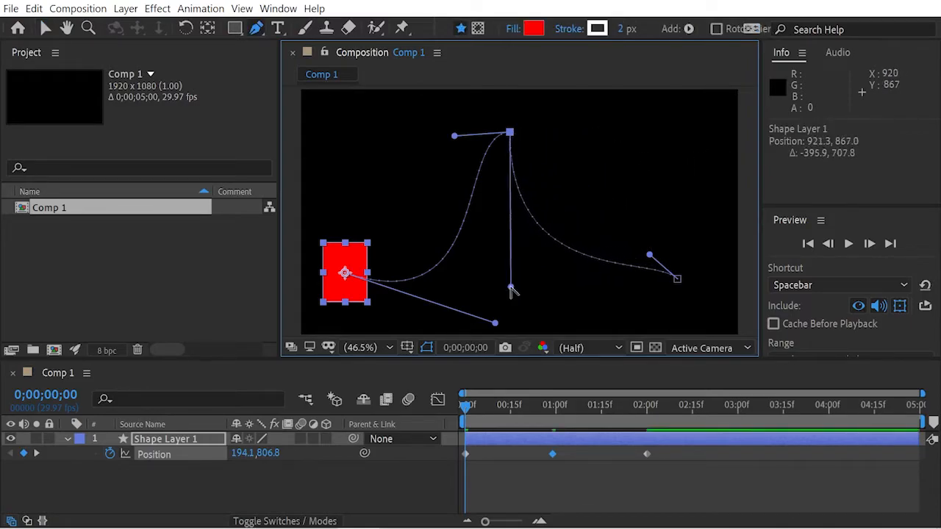
key("v")
left_click(510, 133)
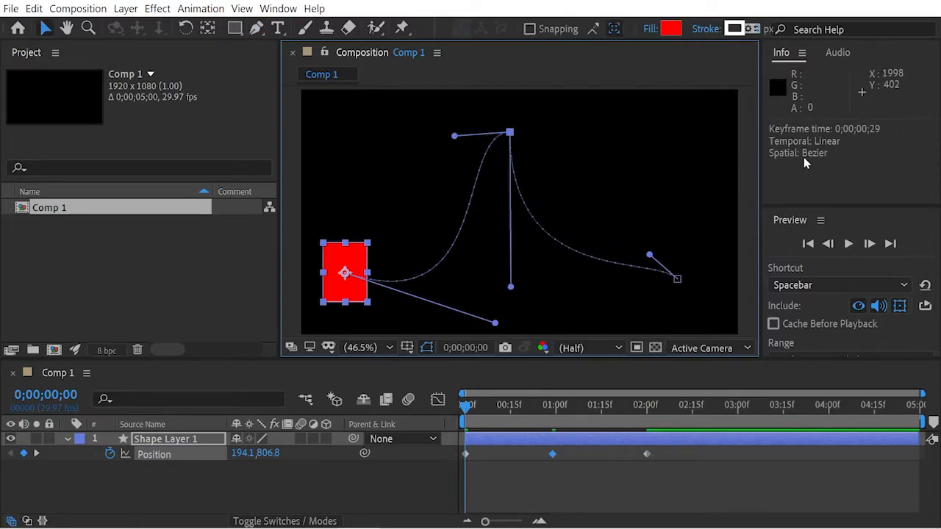
Step: Add a keyframe on the motion path between the middle and last keyframes with the Pen tool
key("g")
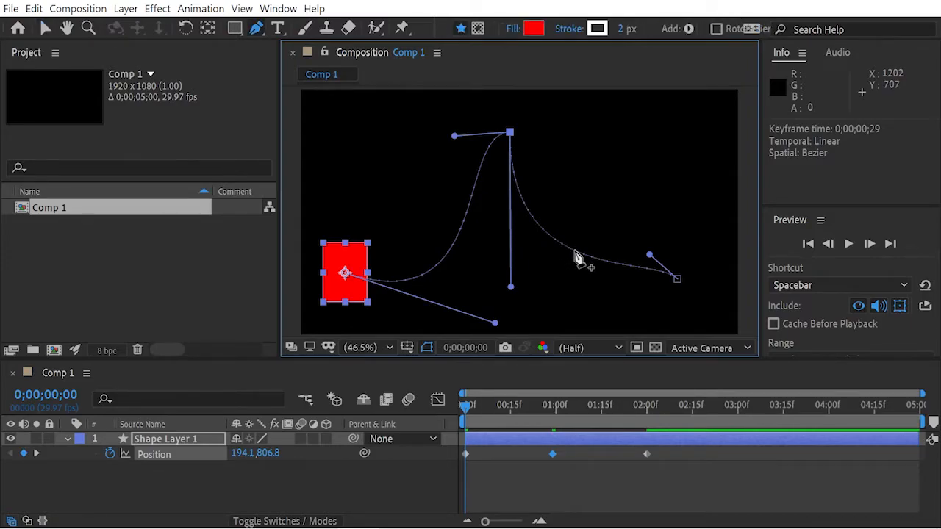
left_click(575, 256)
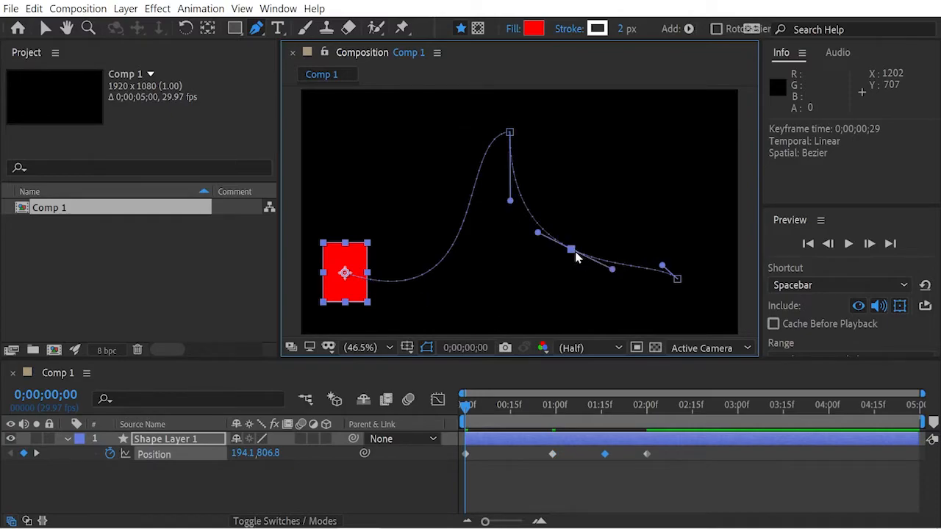
key("v")
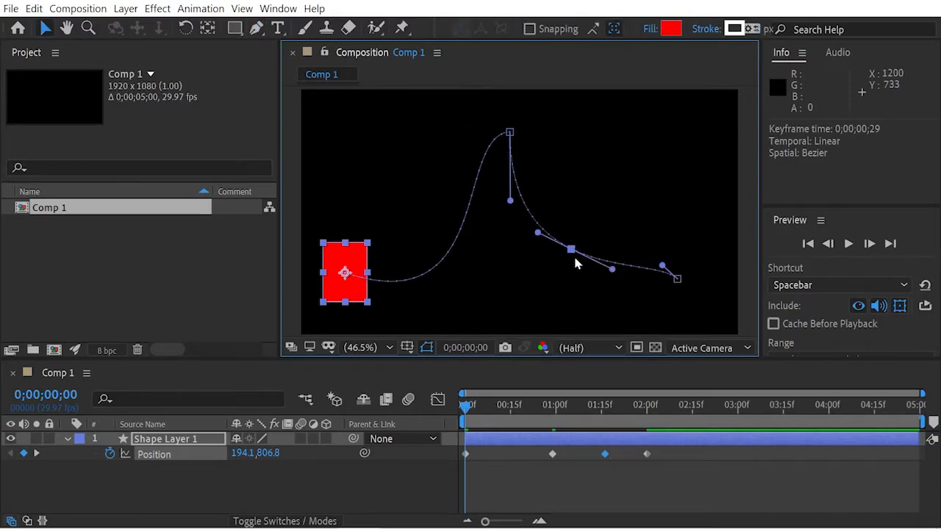
Step: Zoom in on the motion path around the added keyframe to examine its frame dots
key("z")
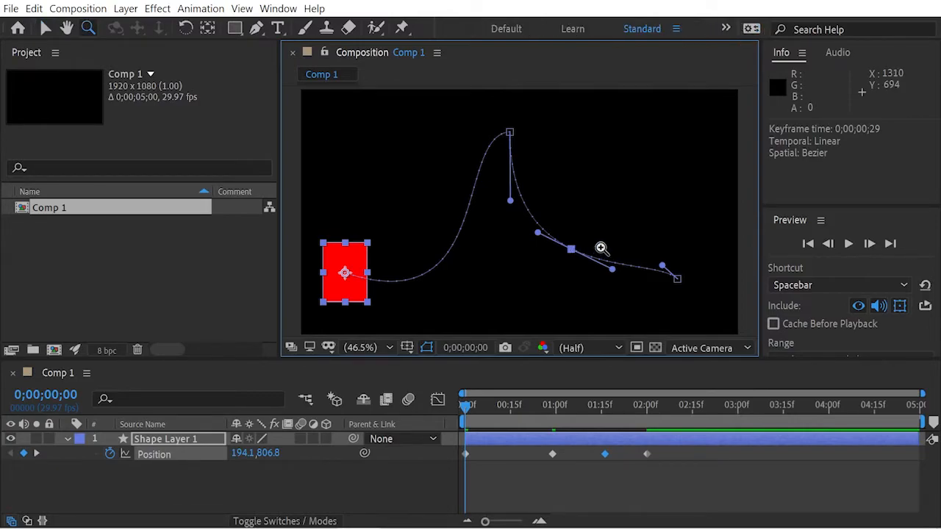
left_click(550, 228)
left_click(514, 213)
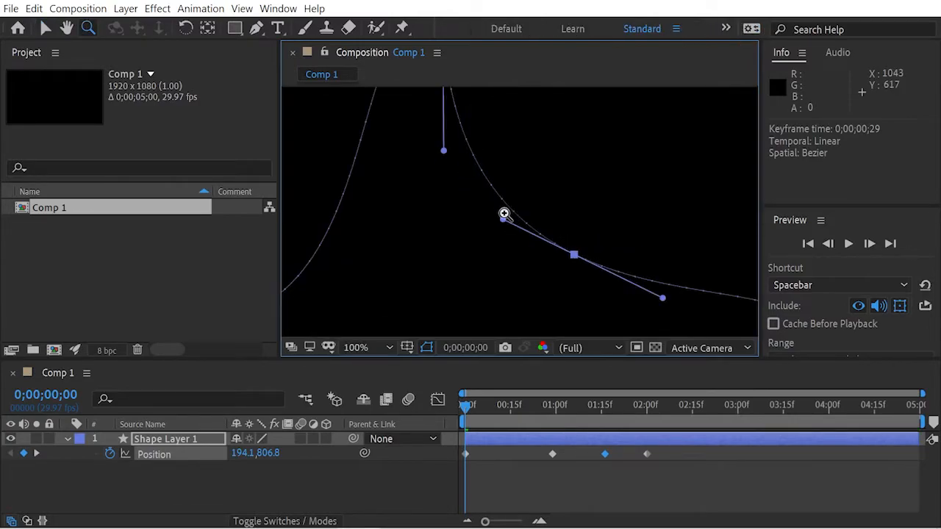
left_click(507, 213)
key("v")
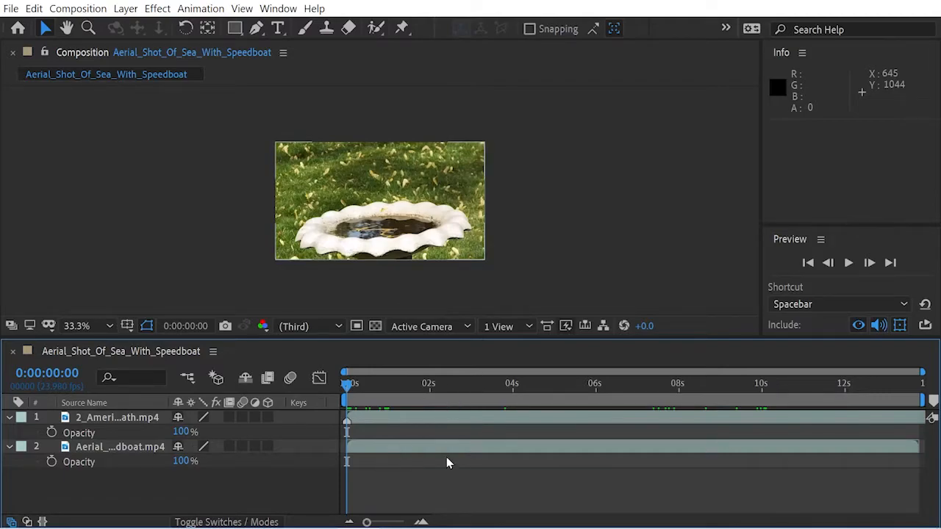
Step: Scrub through the bird bath clip, shift its layer to start at 0:00:03:21, and place the time indicator there
left_click(377, 383)
left_click_drag(390, 388, 456, 383)
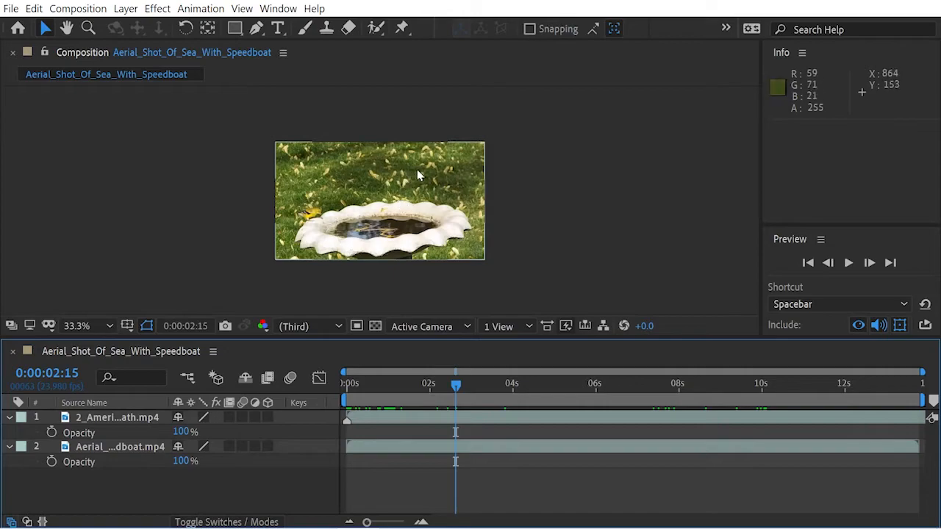
left_click_drag(417, 420, 578, 430)
left_click_drag(466, 390, 566, 409)
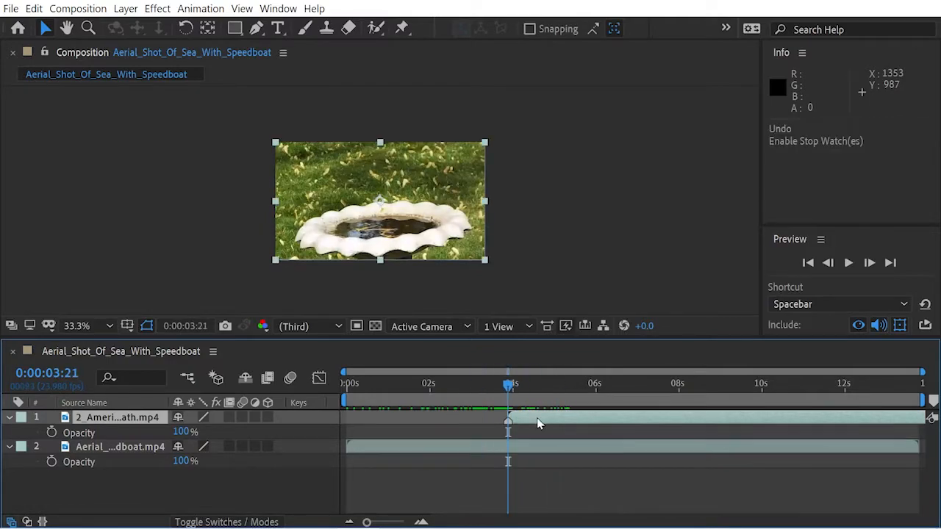
Step: Enable Opacity keyframing on the bird bath clip at 0:00:03:21 and set the opacity to 0%
left_click(52, 432)
left_click(179, 434)
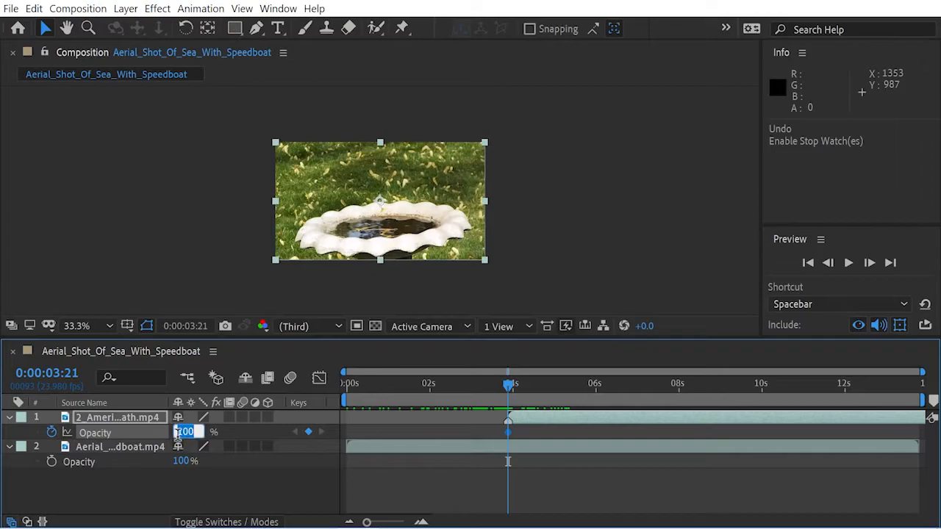
type("0")
key("Return")
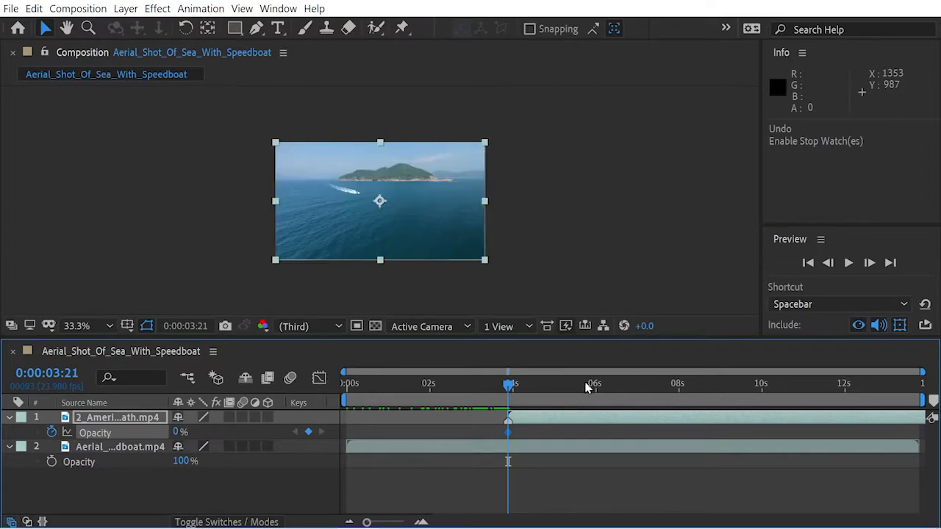
Step: Raise the bird bath clip's opacity at 0:00:08:00 to create a second Opacity keyframe
left_click(676, 394)
left_click_drag(680, 396, 678, 390)
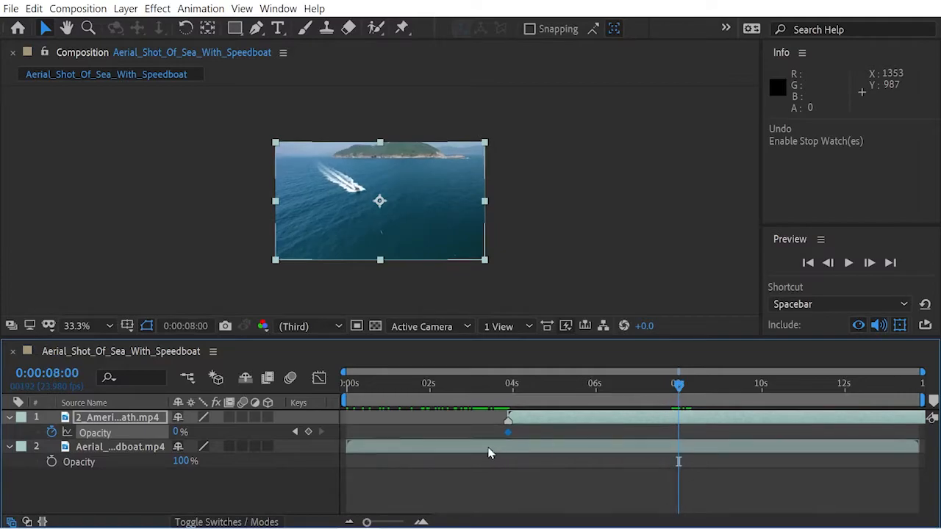
left_click_drag(178, 432, 258, 432)
Step: Preview the opacity fade between the two clips from the start of the composition
left_click_drag(660, 385, 297, 402)
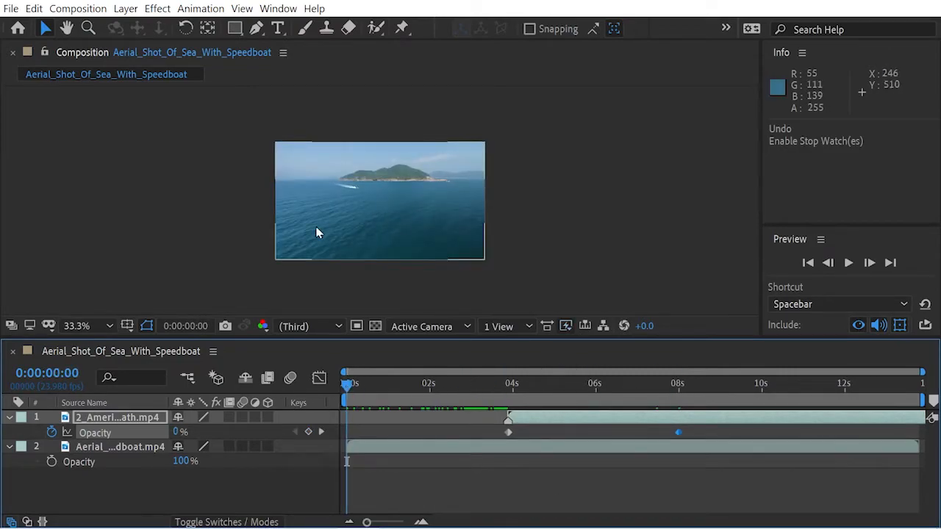
key("space")
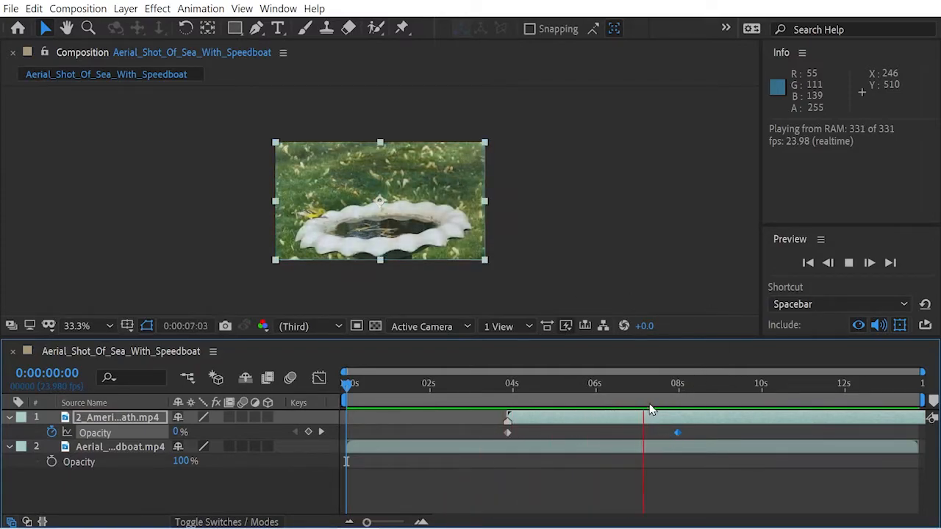
left_click_drag(634, 394, 329, 390)
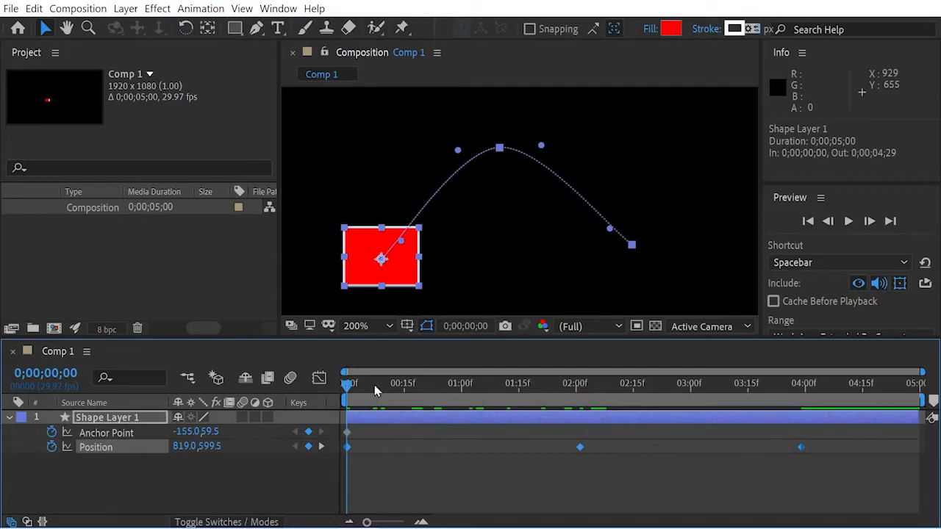
Step: Select all Position keyframes of Shape Layer 1 in Comp 1 and shift them together by setting the X position to 826
left_click(123, 477)
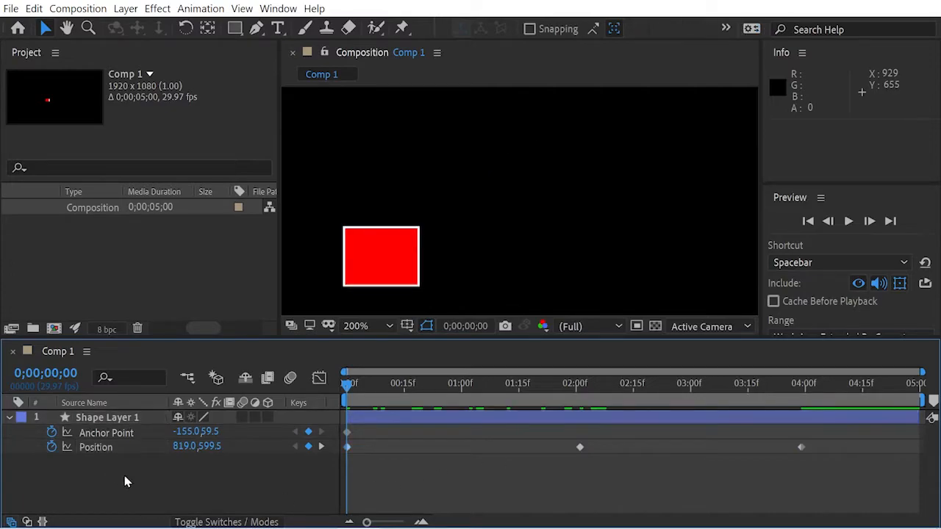
left_click(94, 447)
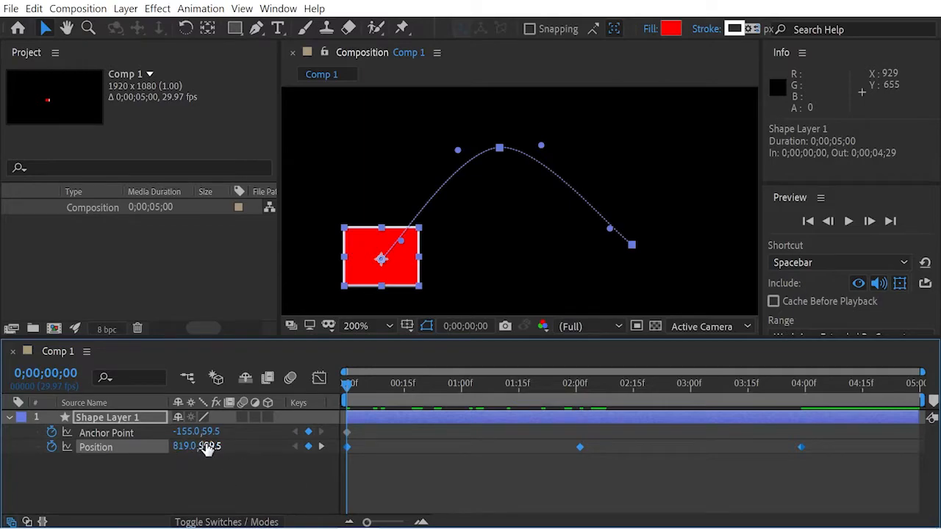
left_click_drag(180, 446, 189, 446)
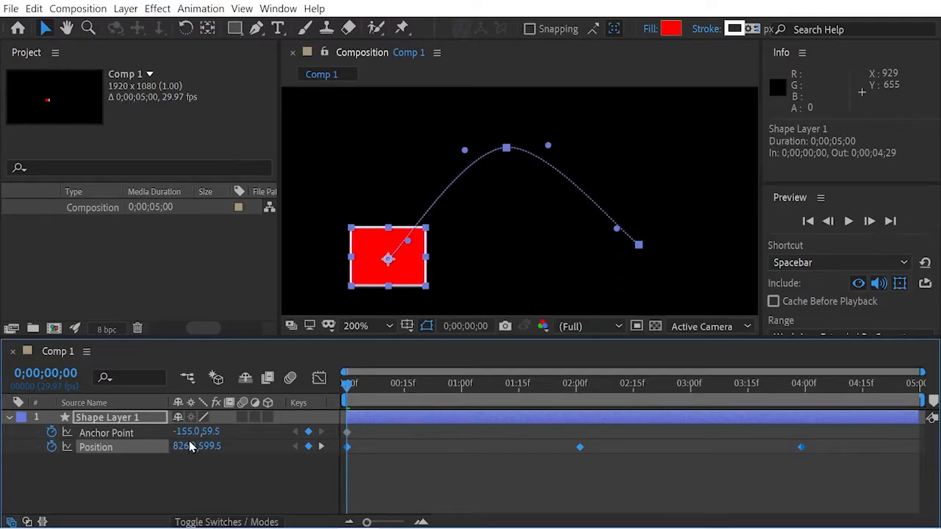
Step: Step the time indicator through the Position keyframes and back to the start, and check the middle keyframe's value
key("k")
key("k")
key("j")
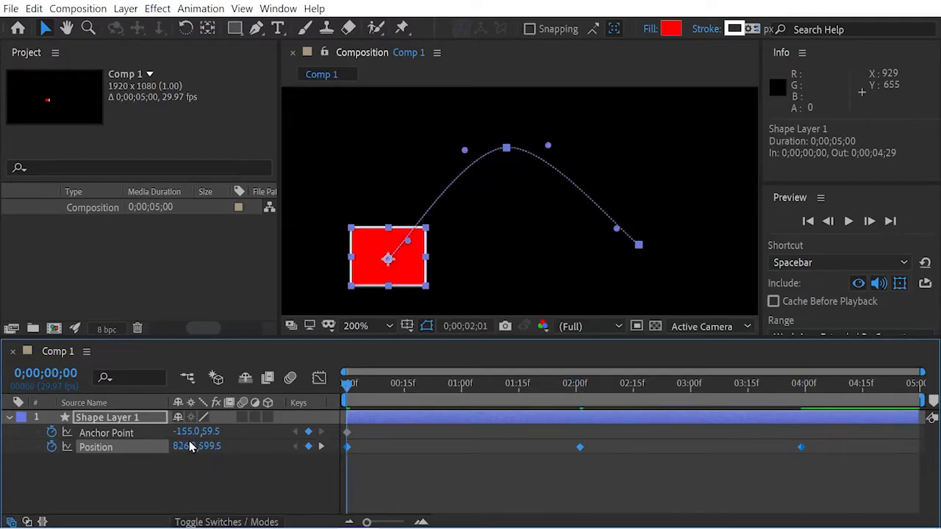
key("k")
key("j")
key("j")
mouse_move(580, 452)
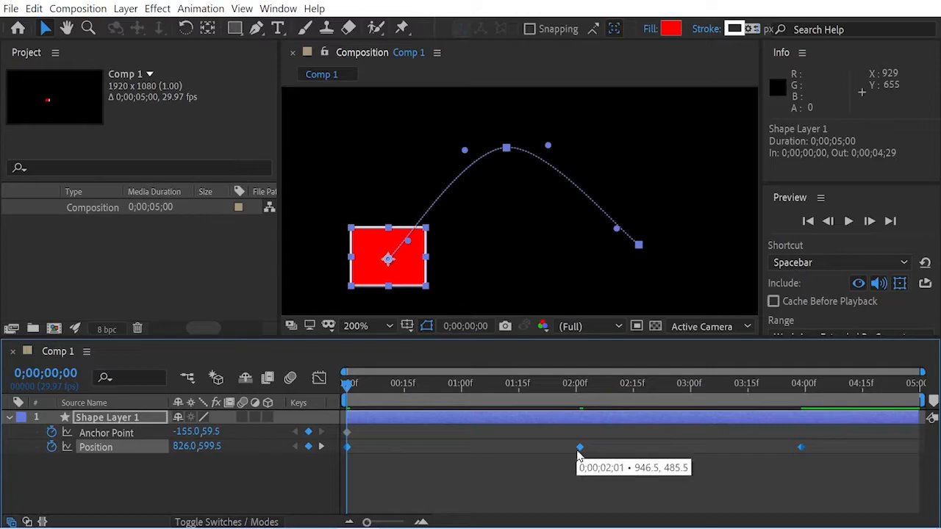
Step: With only the middle Position keyframe selected, change the X position at the first frame to 830, and repeat the selection and change to 835
left_click(536, 484)
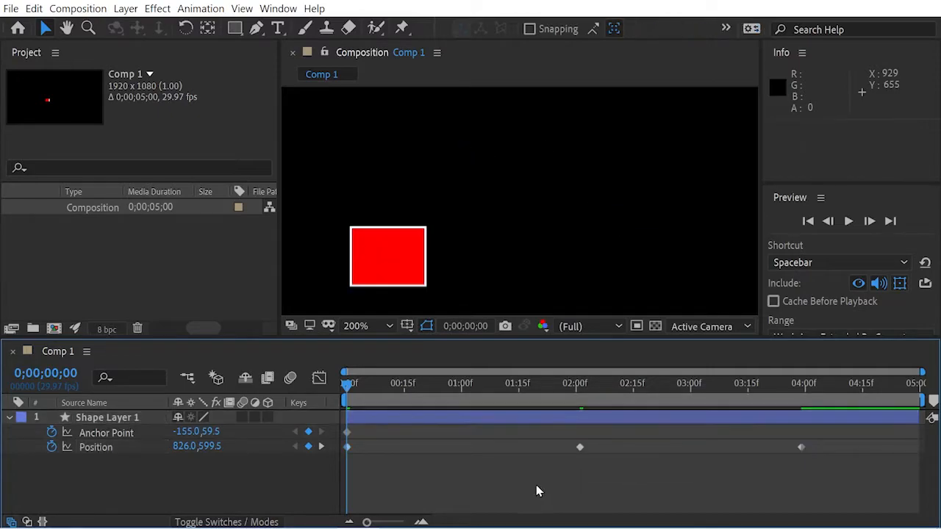
left_click(580, 448)
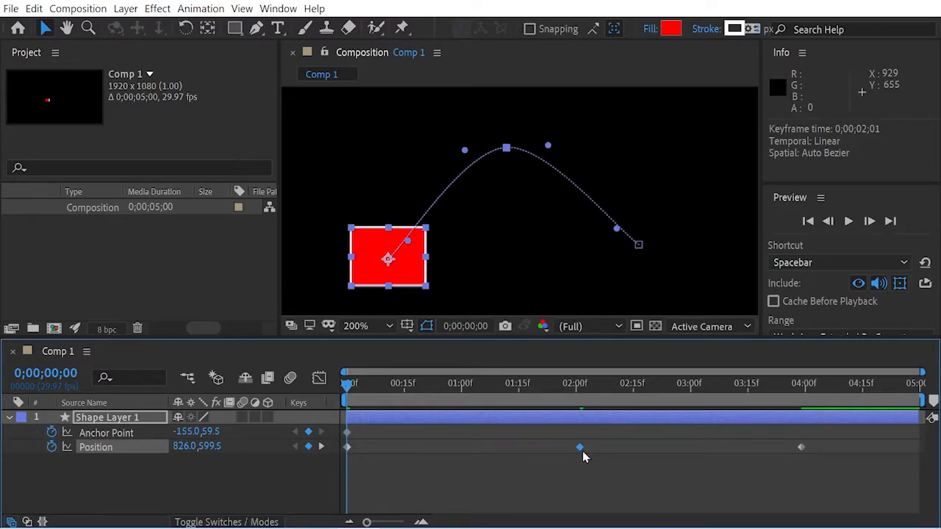
left_click_drag(180, 449, 184, 448)
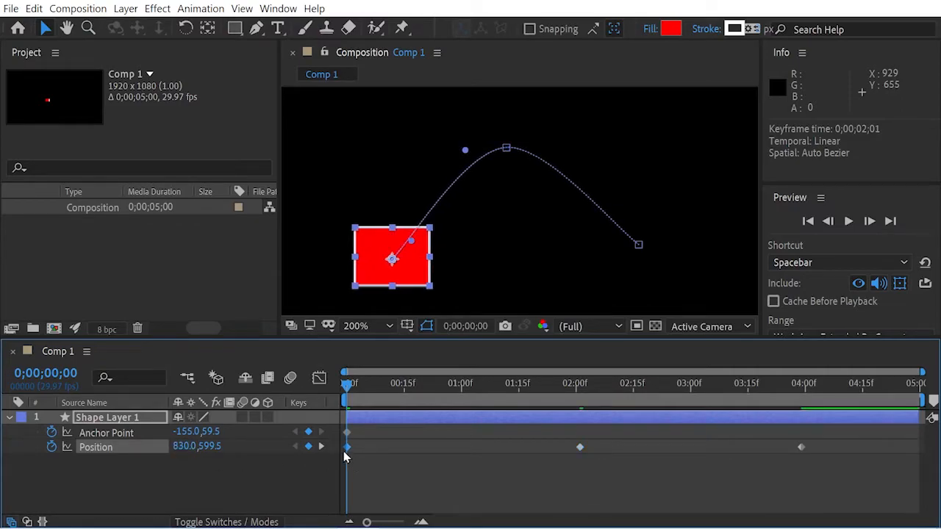
left_click(584, 452)
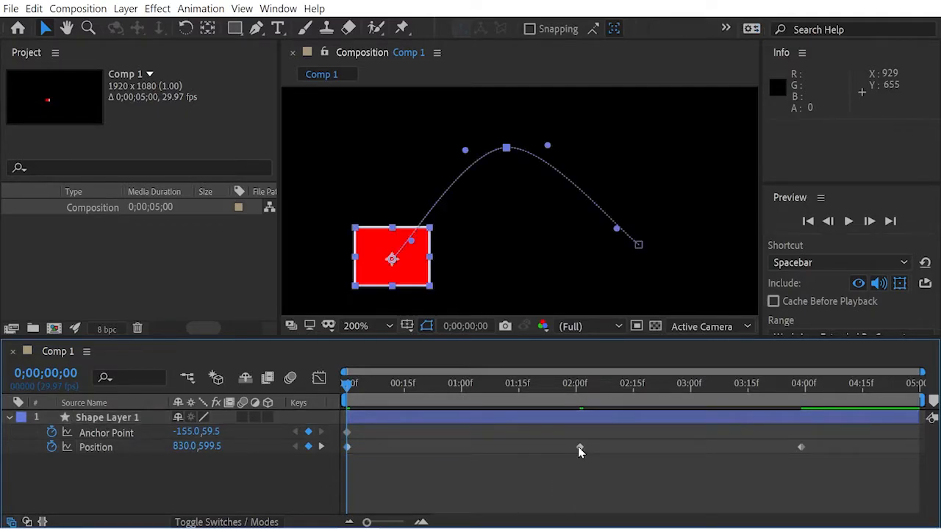
left_click(579, 447)
left_click_drag(176, 446, 200, 447)
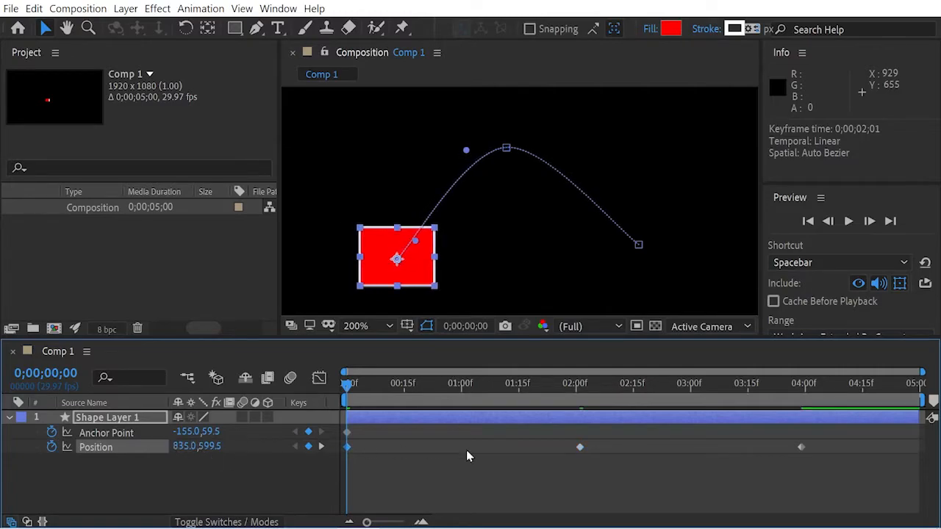
Step: Move the time indicator to the middle Position keyframe at 0;00;02;01, and try to copy and paste Shape Layer 1
left_click_drag(363, 391, 579, 407)
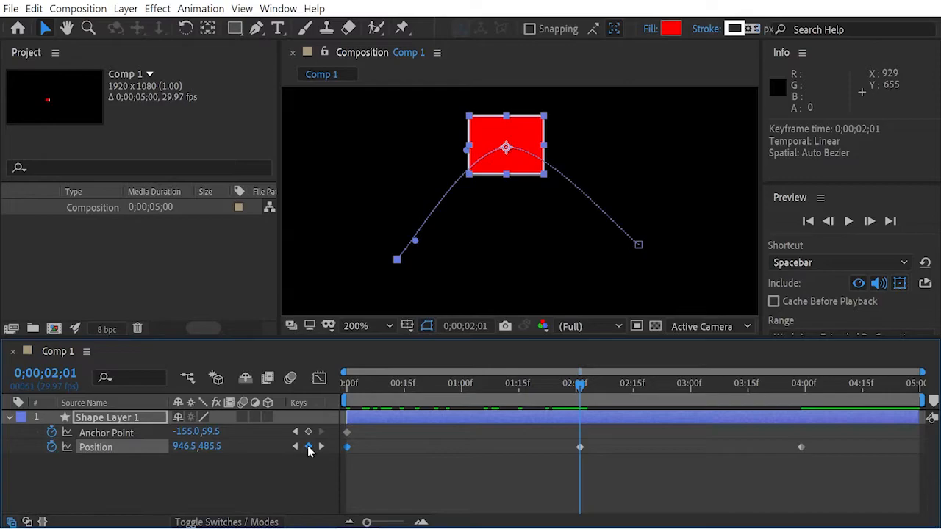
left_click(110, 416)
key("ctrl+c")
key("ctrl+v")
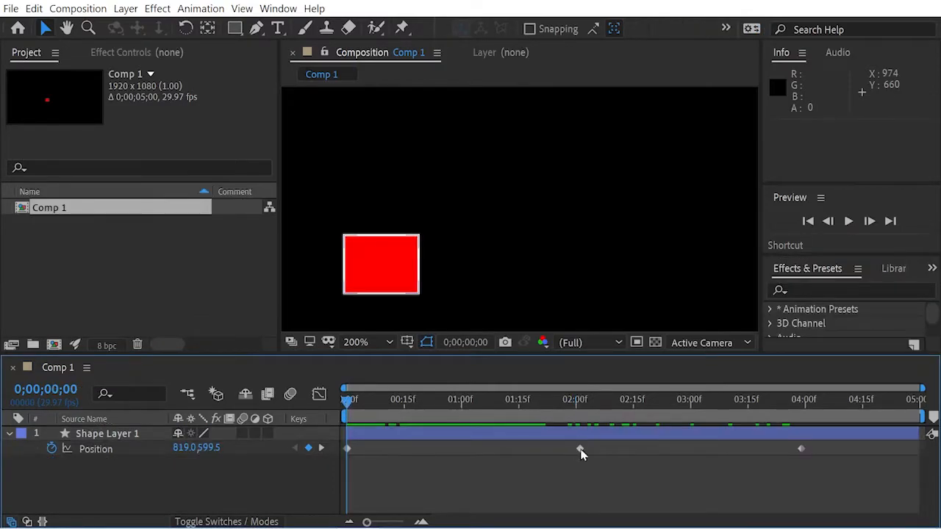
Step: Open the middle Position keyframe's value for editing, view the available units, and cancel
left_click(580, 449)
right_click(580, 450)
mouse_move(593, 448)
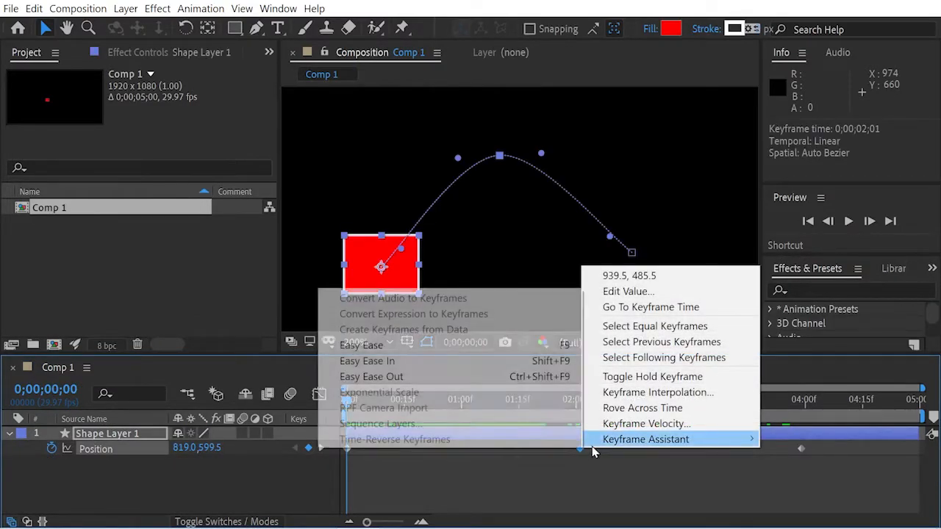
left_click(642, 292)
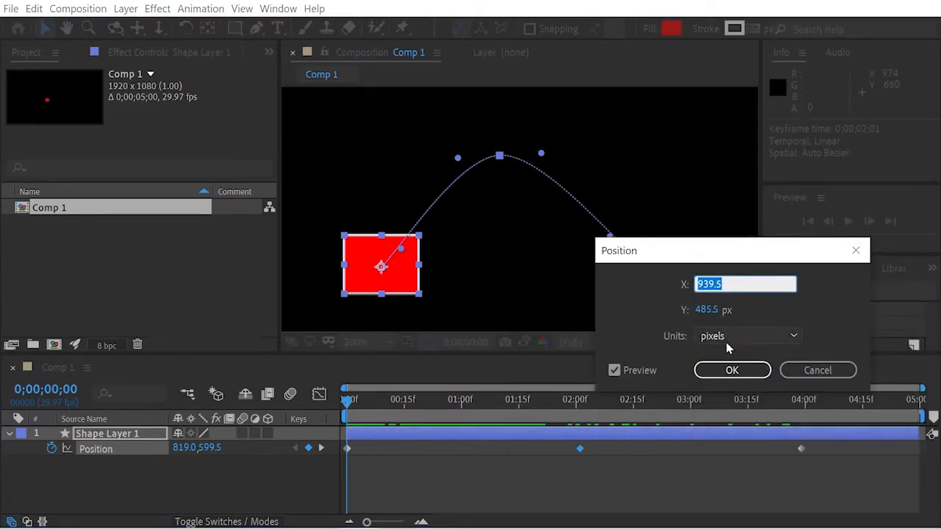
left_click(726, 343)
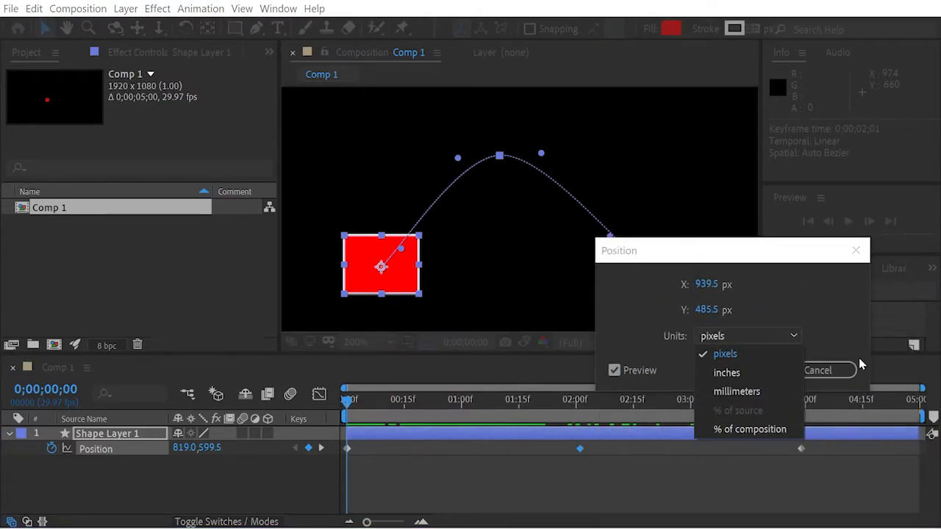
left_click(834, 371)
Step: Show the Anchor Point property of Shape Layer 1 alongside its Position property
left_click(33, 461)
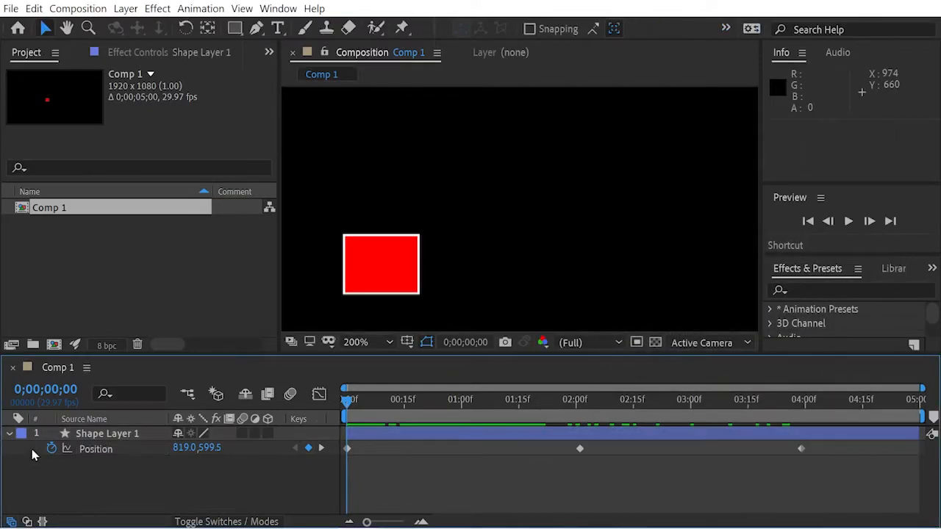
left_click(82, 433)
key("shift+a")
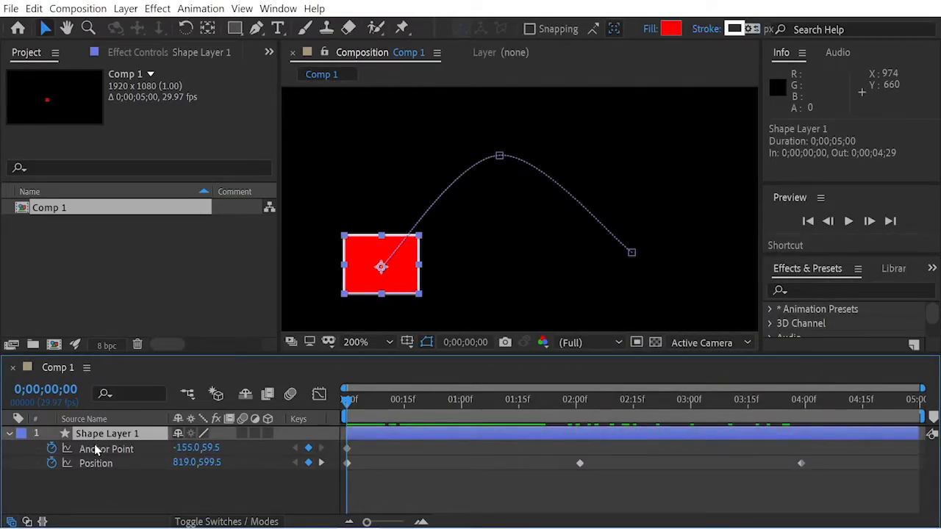
Step: Open the Anchor Point value of Shape Layer 1 for editing and leave the value dialog
right_click(94, 448)
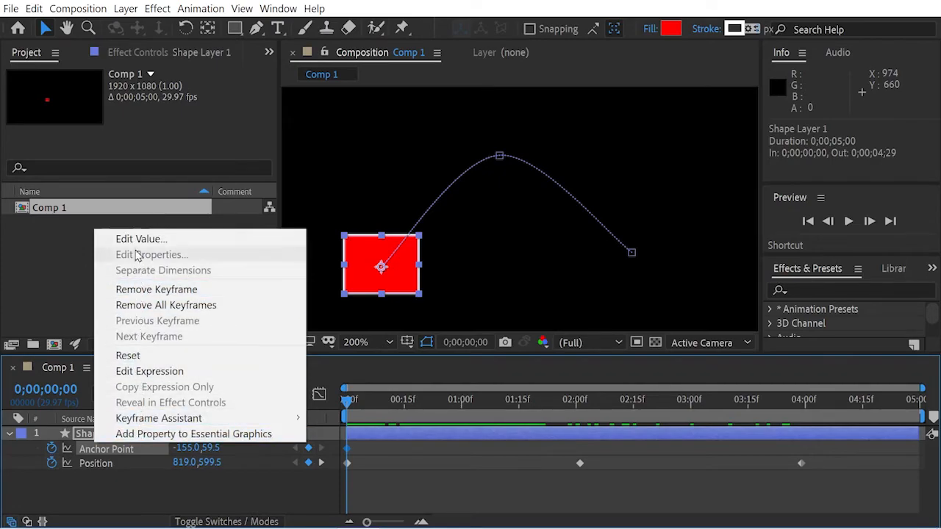
left_click(140, 239)
left_click(507, 266)
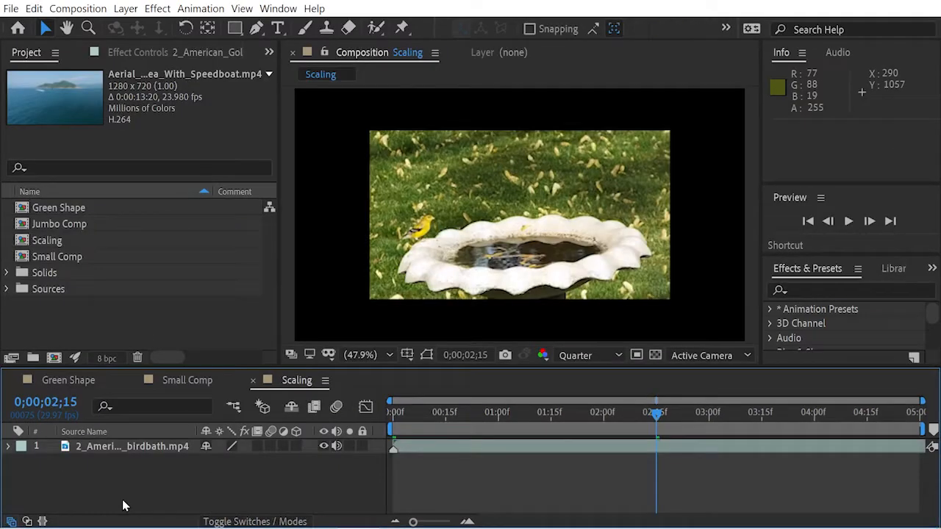
Step: Reveal the birdbath clip's Scale property in the Scaling composition, scale the clip to -126%, and undo the scaling
key("s")
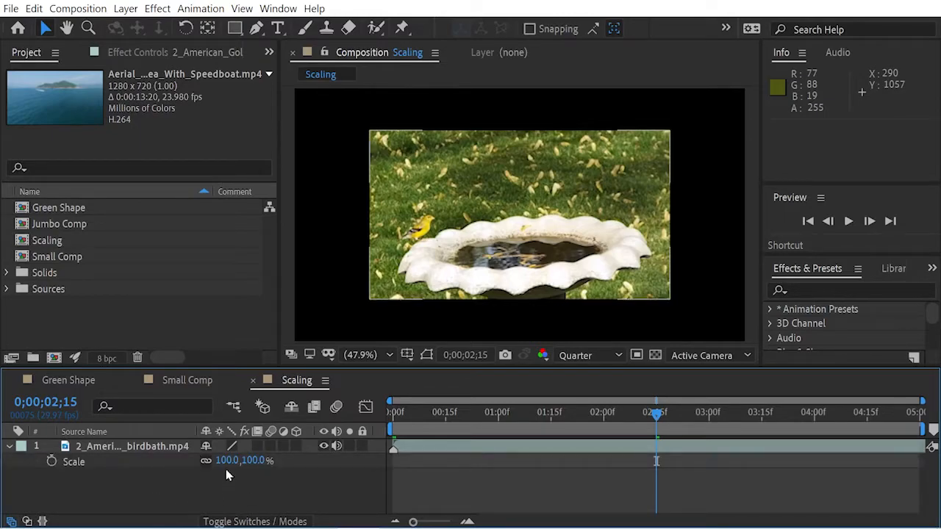
left_click_drag(228, 461, 29, 467)
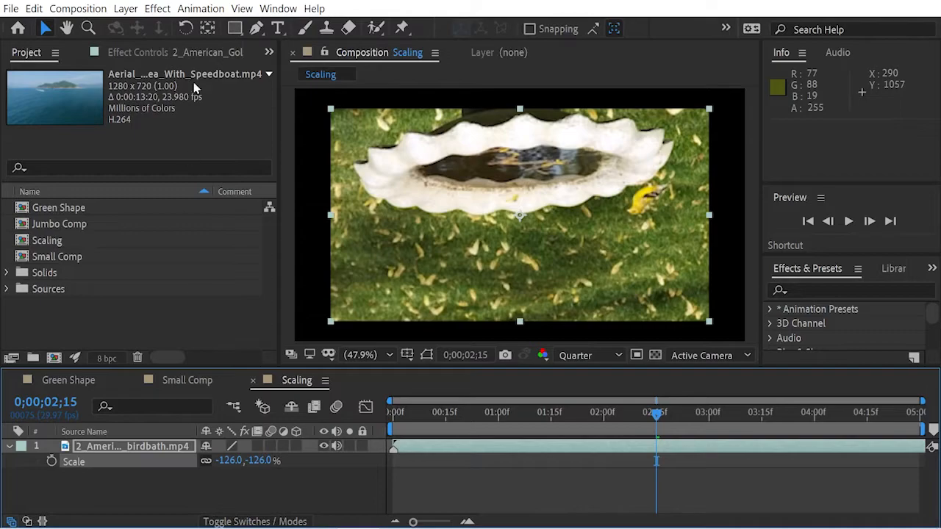
double_click(45, 34)
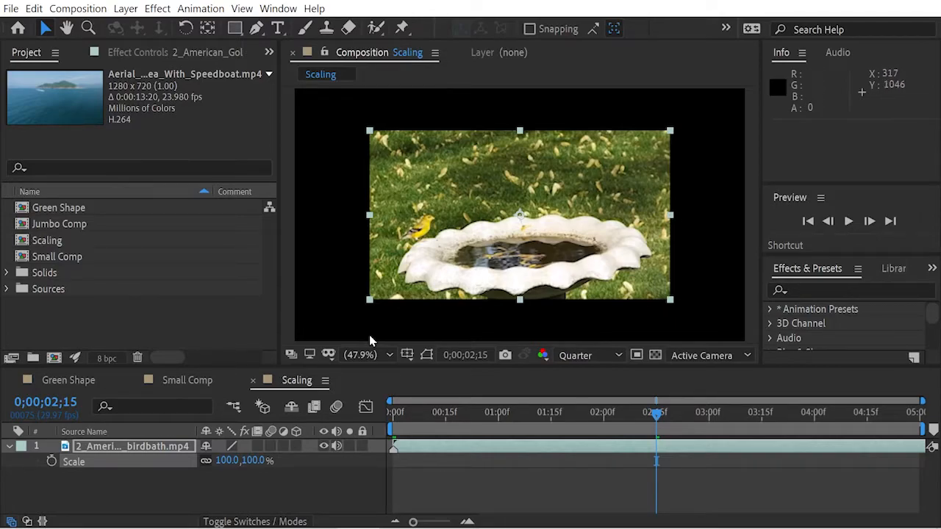
Step: Fit the birdbath clip to the composition size and undo the fit
key("ctrl+alt+f")
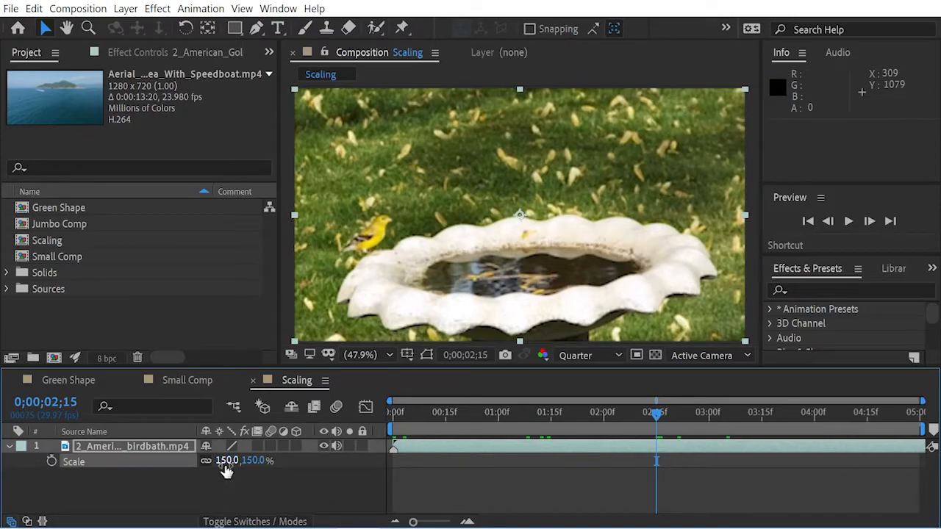
left_click(30, 9)
left_click(46, 25)
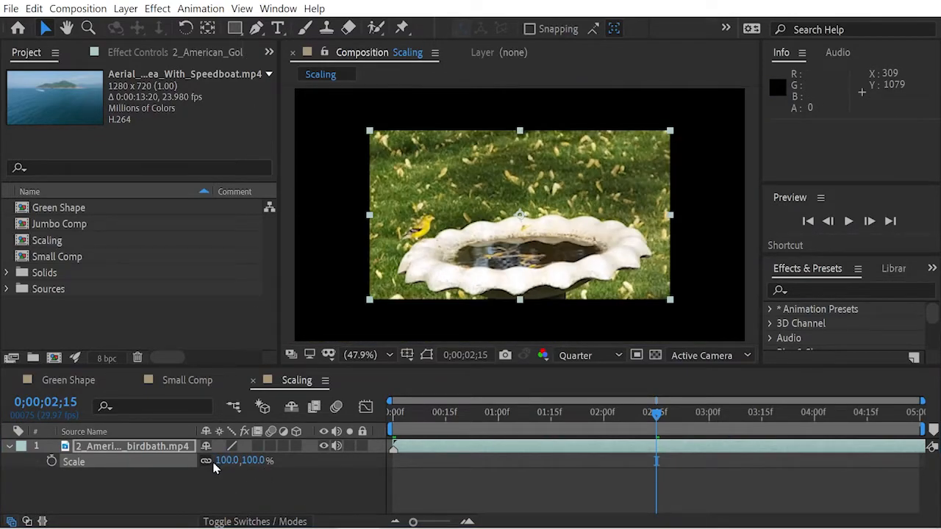
Step: Unlink the clip's scale proportions, set the horizontal scale to 41% and the vertical to 138%, match both at 41%, and undo these changes
left_click(204, 461)
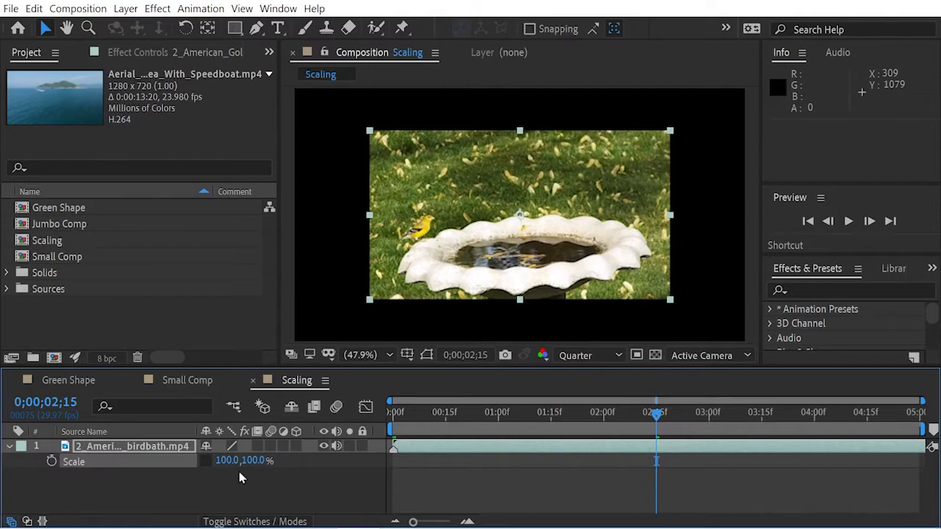
left_click_drag(222, 460, 328, 488)
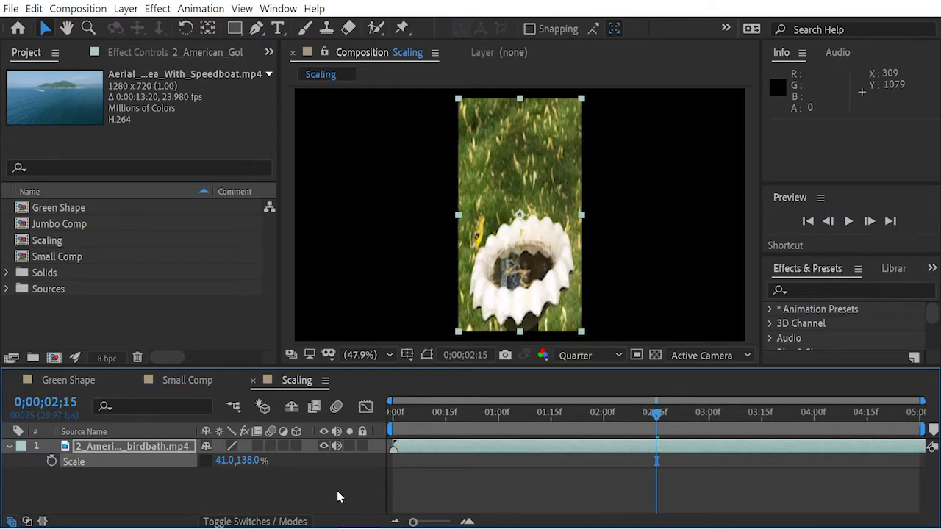
left_click(204, 465, "alt")
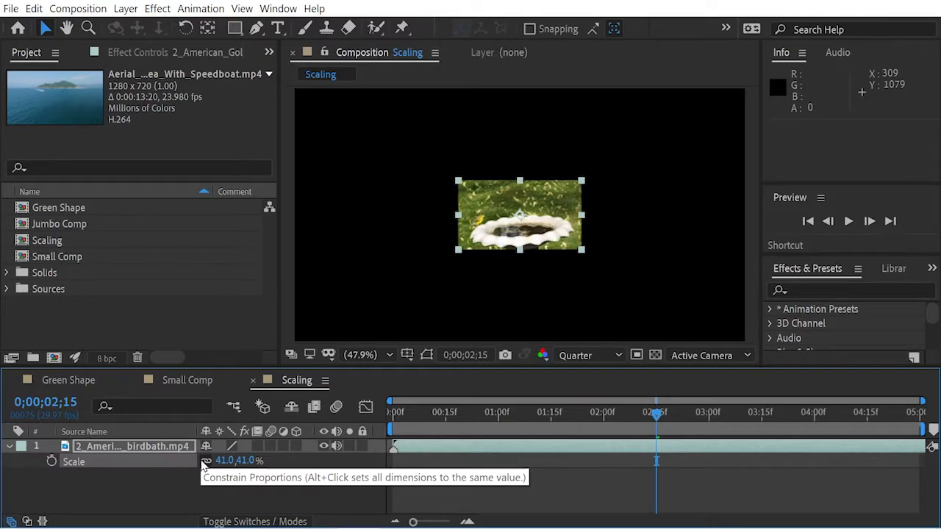
double_click(47, 31)
Step: Scale the birdbath clip down proportionally to about 77% using its corner handle in the composition view
left_click_drag(369, 131, 406, 141)
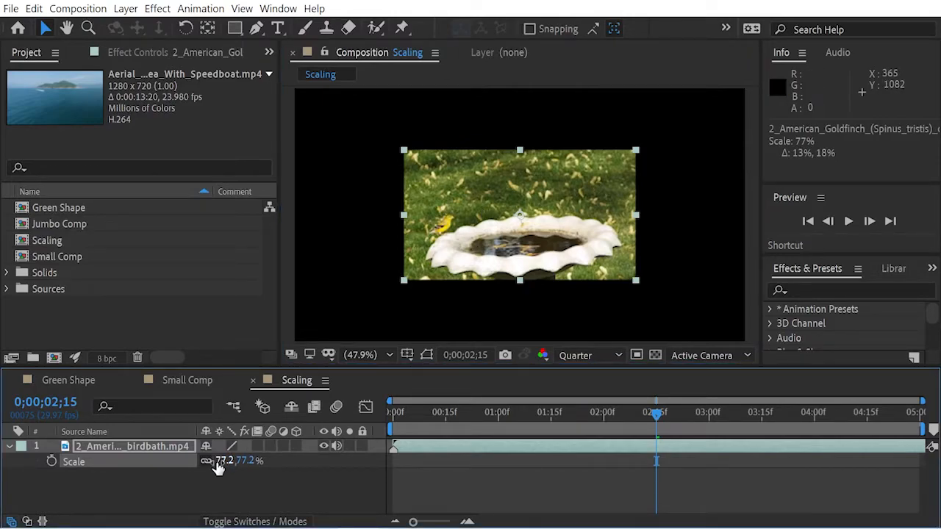
left_click_drag(218, 468, 219, 468)
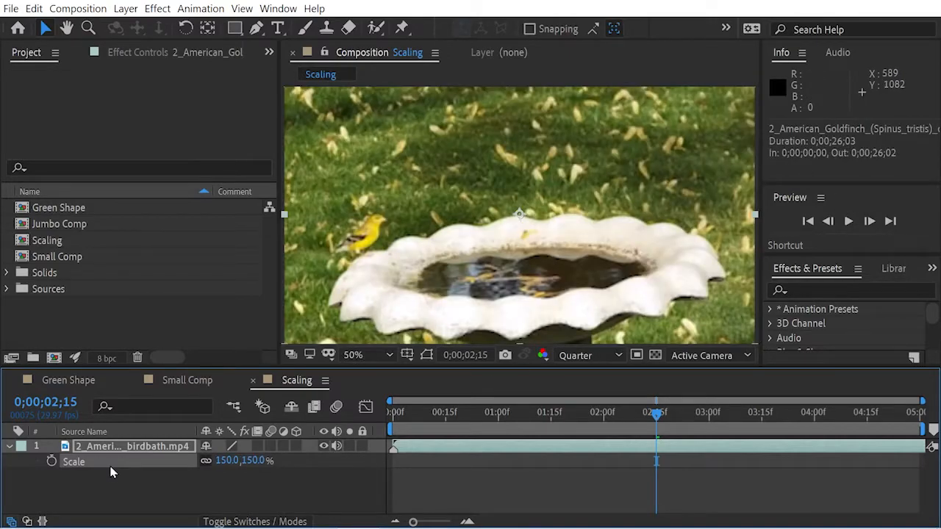
Step: Decrease the birdbath clip's scale in 1% steps to about 102%
key("ctrl+KP_Subtract")
key("ctrl+KP_Subtract")
key("ctrl+KP_Subtract")
key("ctrl+KP_Subtract")
key("ctrl+KP_Subtract")
key("ctrl+KP_Subtract")
key("ctrl+KP_Subtract")
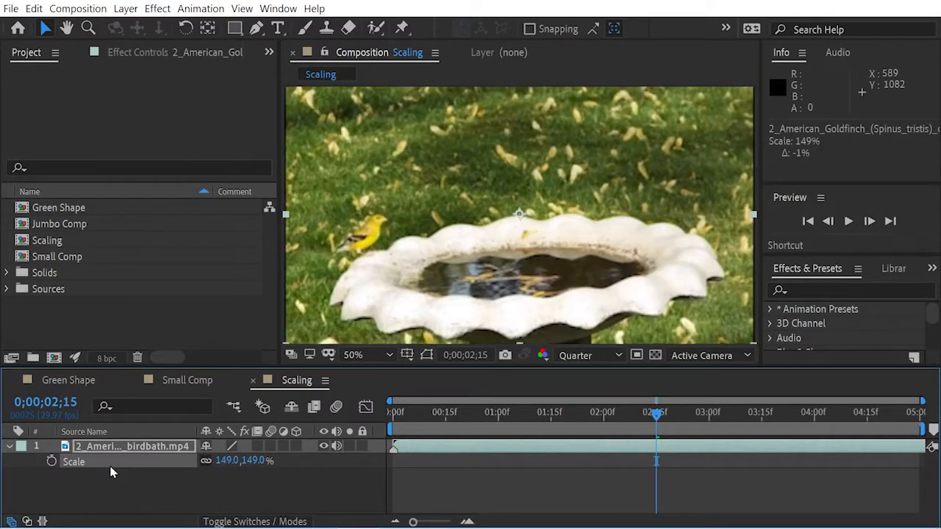
key("alt+KP_Subtract")
key("alt+KP_Subtract")
key("alt+KP_Subtract")
key("alt+KP_Subtract")
key("alt+KP_Subtract")
key("alt+KP_Subtract")
key("alt+KP_Subtract")
key("alt+KP_Subtract")
key("alt+KP_Subtract")
key("alt+KP_Subtract")
key("alt+KP_Subtract")
key("alt+KP_Subtract")
key("alt+KP_Subtract")
key("alt+KP_Subtract")
key("alt+KP_Subtract")
key("alt+KP_Subtract")
key("alt+KP_Subtract")
key("alt+KP_Subtract")
key("alt+KP_Subtract")
key("alt+KP_Subtract")
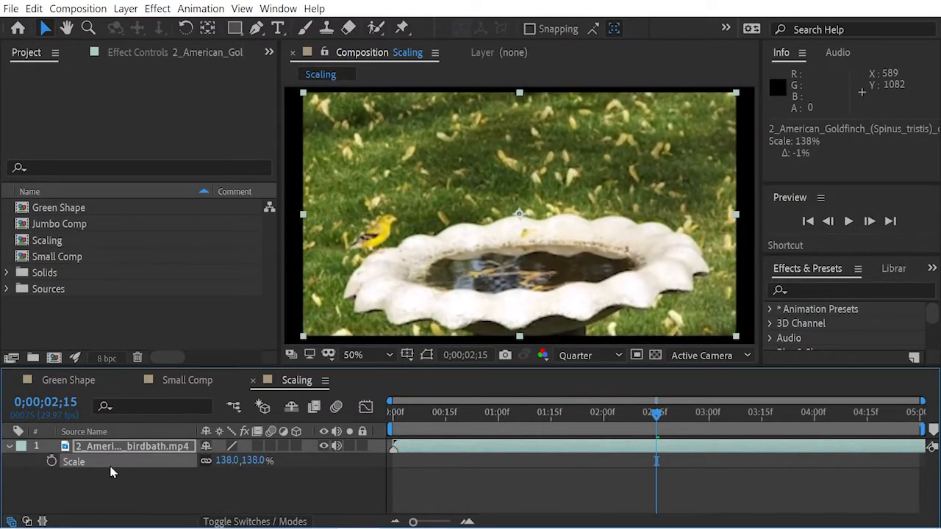
key("alt+KP_Subtract")
key("alt+KP_Subtract")
key("alt+KP_Subtract")
key("alt+KP_Subtract")
key("alt+KP_Subtract")
key("alt+KP_Subtract")
key("alt+KP_Subtract")
key("alt+KP_Subtract")
key("alt+KP_Subtract")
key("alt+KP_Subtract")
key("alt+KP_Subtract")
key("alt+KP_Subtract")
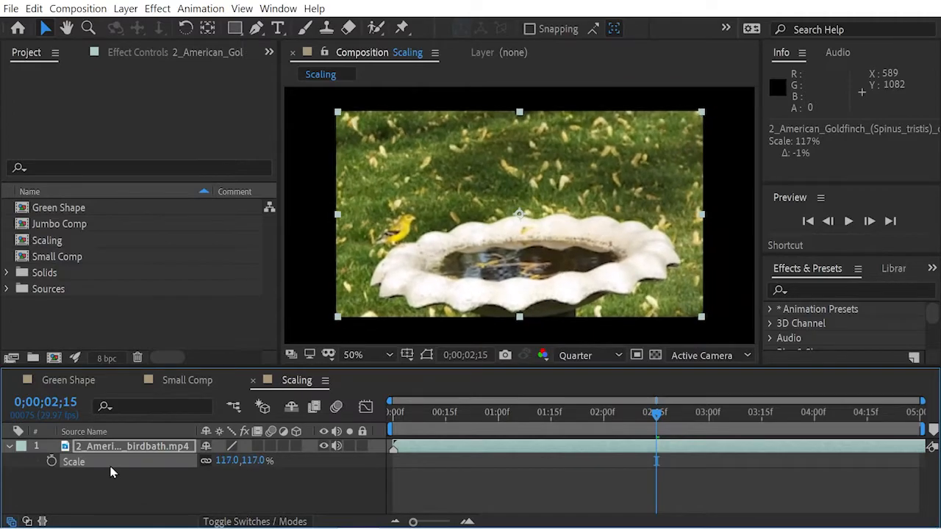
key("alt+KP_Subtract")
key("alt+KP_Subtract")
key("alt+KP_Subtract")
key("alt+KP_Subtract")
key("alt+KP_Subtract")
key("alt+KP_Subtract")
key("alt+KP_Subtract")
key("alt+KP_Subtract")
key("alt+KP_Subtract")
key("alt+KP_Subtract")
key("alt+KP_Subtract")
key("alt+KP_Subtract")
key("alt+KP_Subtract")
key("alt+KP_Subtract")
key("alt+KP_Subtract")
key("alt+KP_Subtract")
key("alt+KP_Subtract")
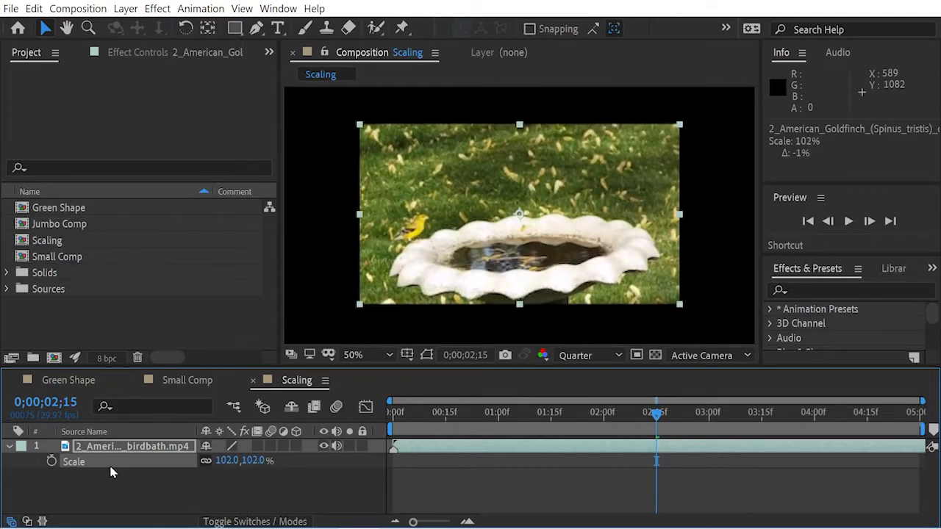
Step: Increase the birdbath clip's scale in 1% steps to 98%
key("alt+KP_Add")
key("alt+KP_Add")
key("alt+KP_Add")
key("alt+KP_Add")
key("alt+KP_Add")
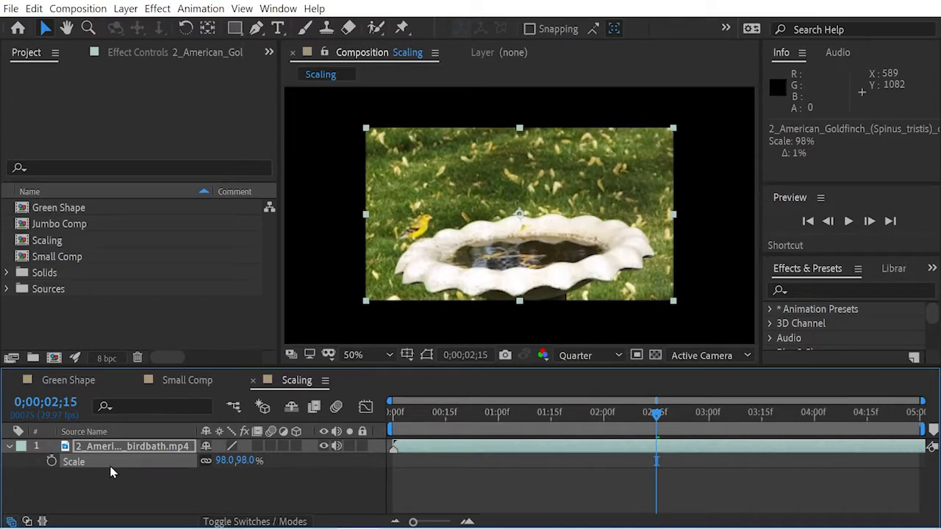
Step: Increase the birdbath clip's scale in 10% steps, going past 108%
key("alt+shift+KP_Add")
key("alt+shift+KP_Add")
key("alt+shift+KP_Add")
key("alt+shift+KP_Add")
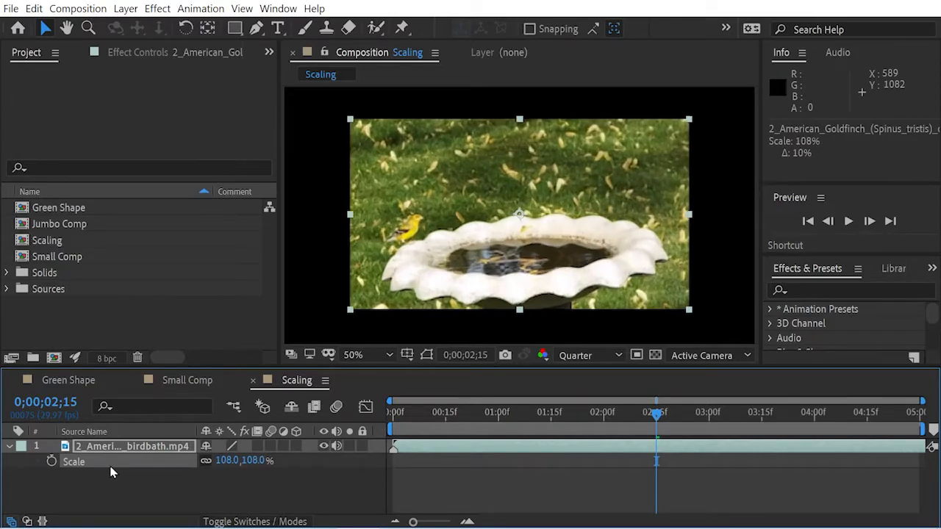
key("alt+shift+KP_Add")
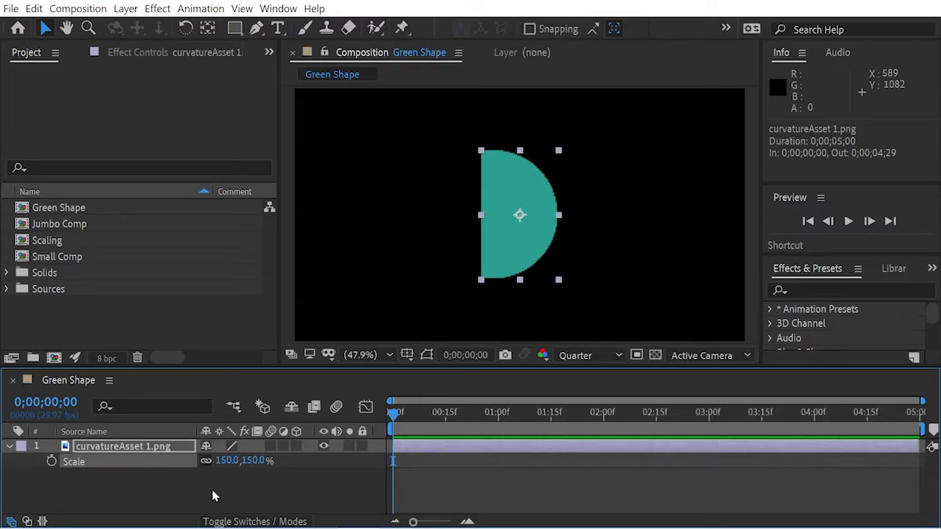
Step: Show Position together with Scale for curvatureAsset 1.png, hide Position again, and show Rotation alongside Scale
key("p")
key("s")
key("shift+p")
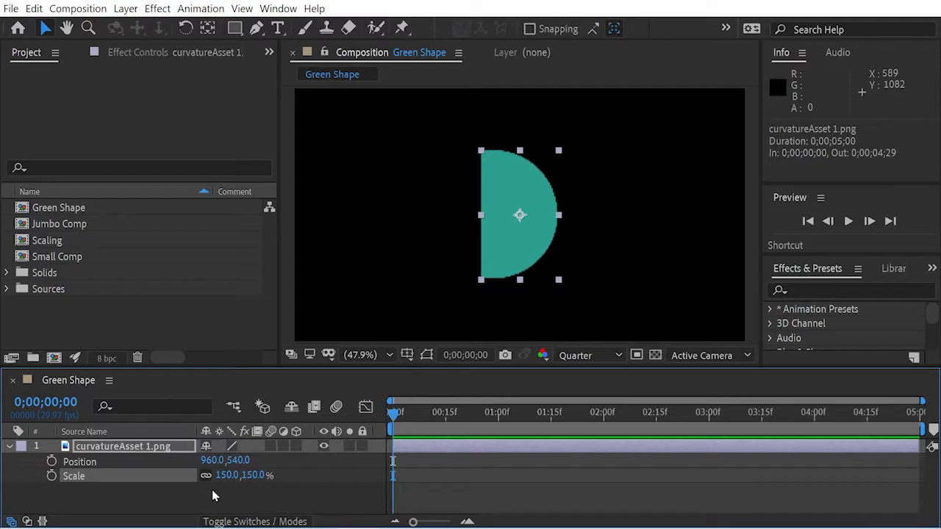
key("shift+p")
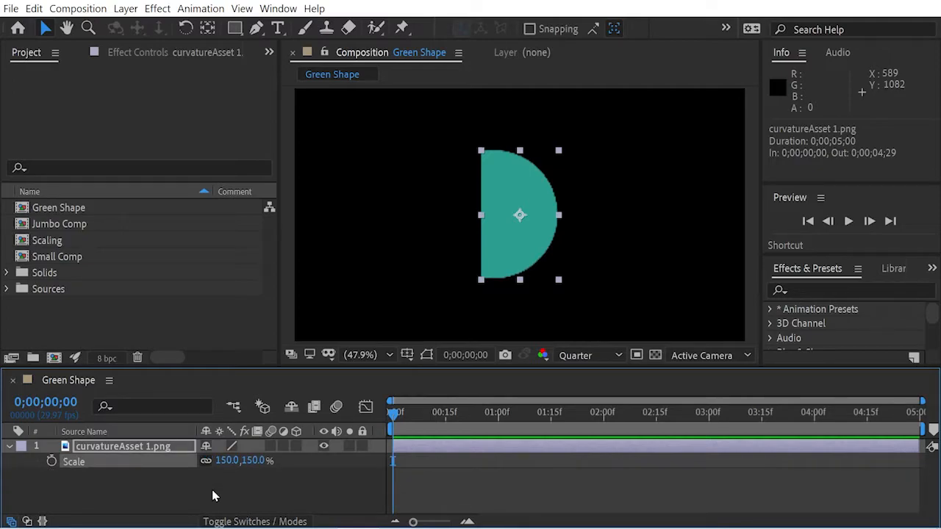
key("shift+r")
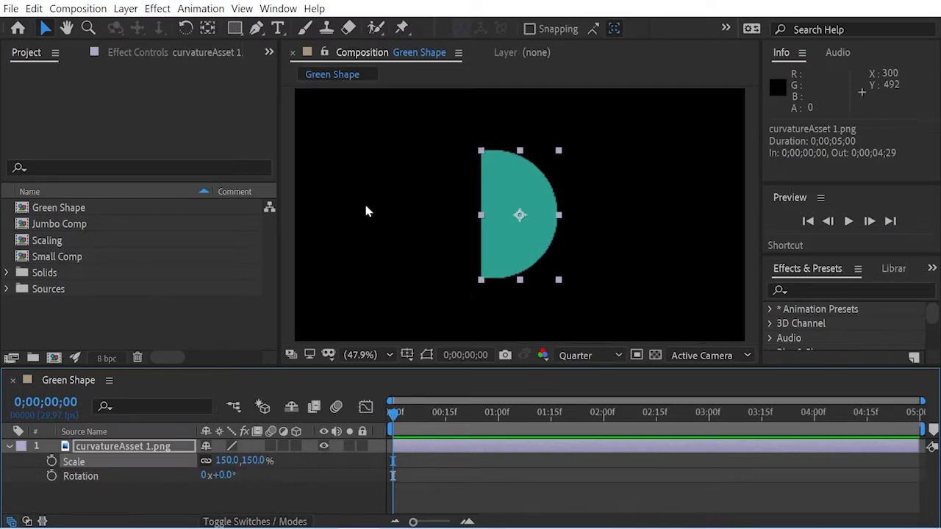
Step: Rotate the green half-circle by 52° with the Rotation tool, return to the Selection tool, and undo the rotation
key("w")
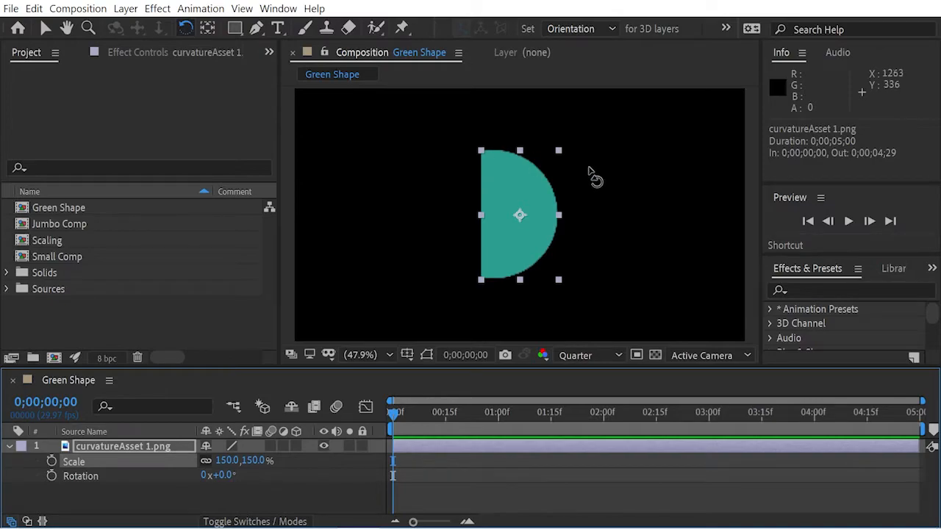
left_click_drag(562, 158, 587, 207)
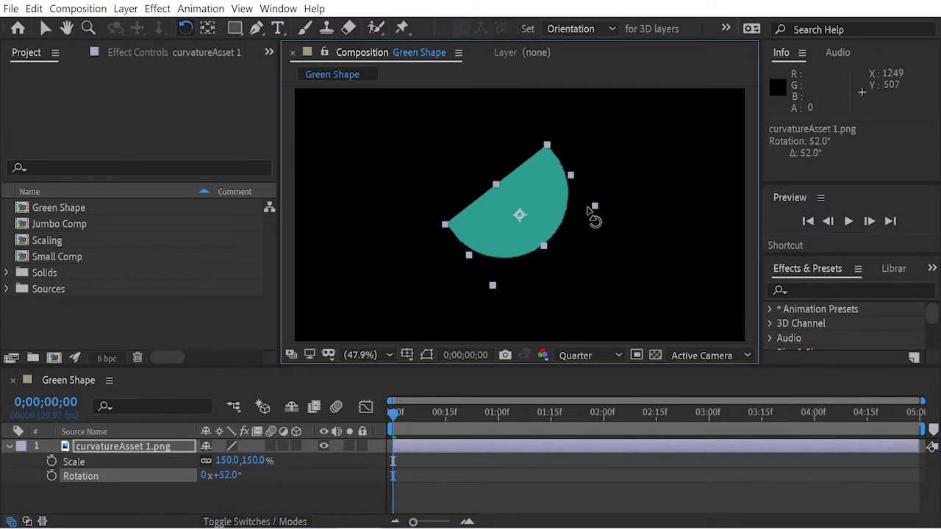
key("v")
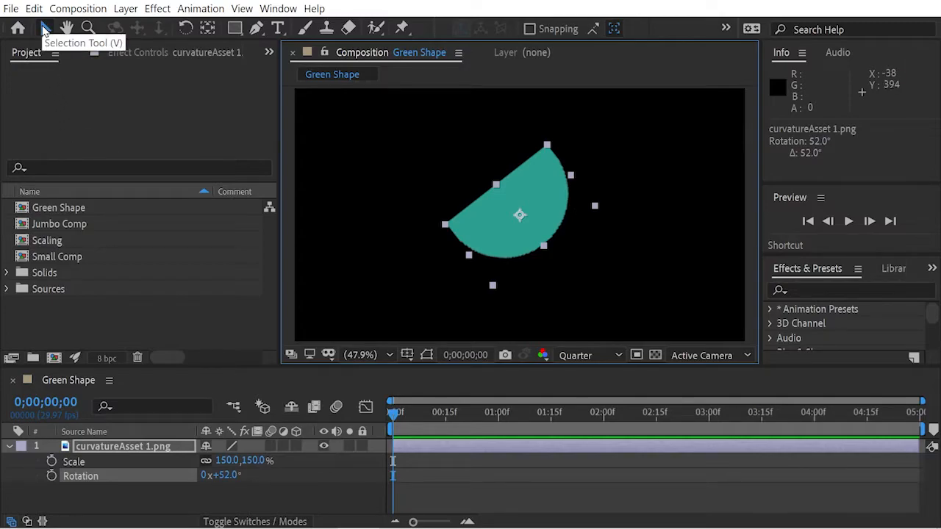
key("ctrl+z")
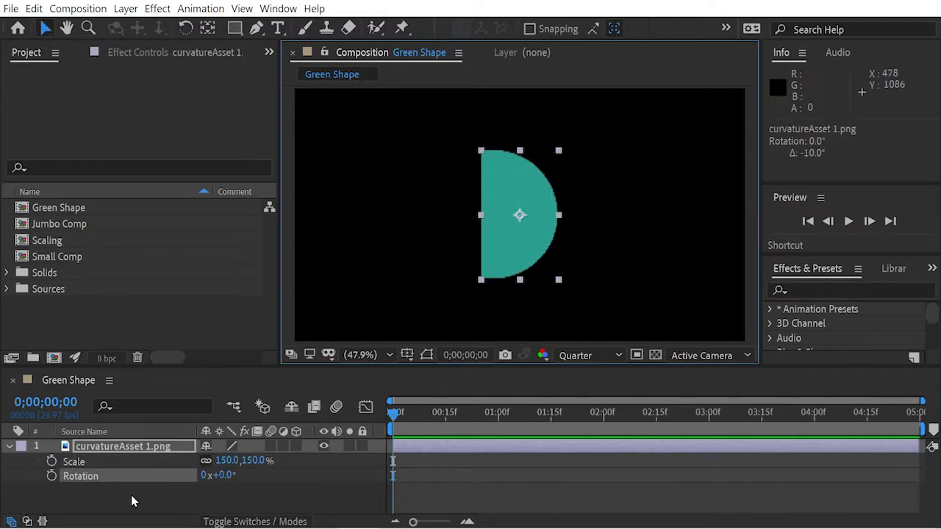
Step: Show only the Rotation property of curvatureAsset 1.png and nudge the shape's rotation upward in 10° steps
key("r")
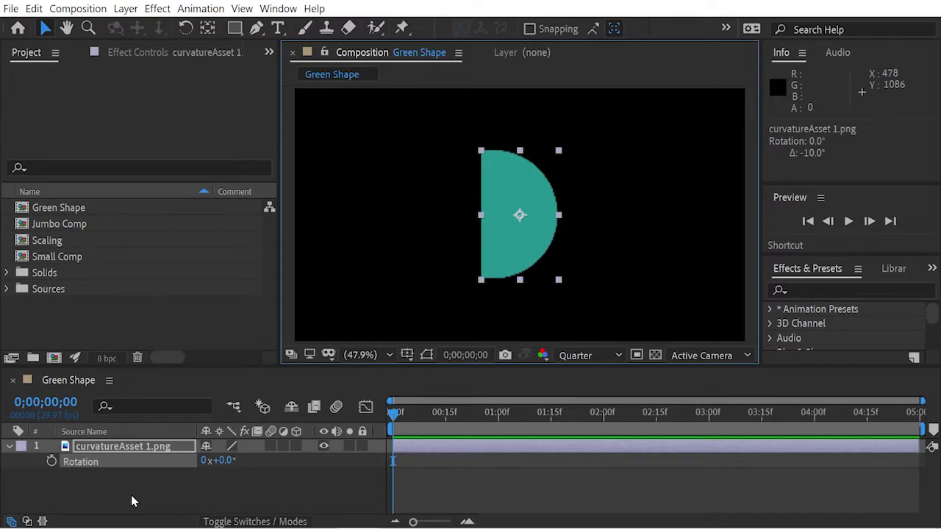
key("shift+KP_Add")
key("shift+KP_Add")
key("shift+KP_Add")
key("shift+KP_Add")
key("shift+KP_Add")
key("shift+KP_Add")
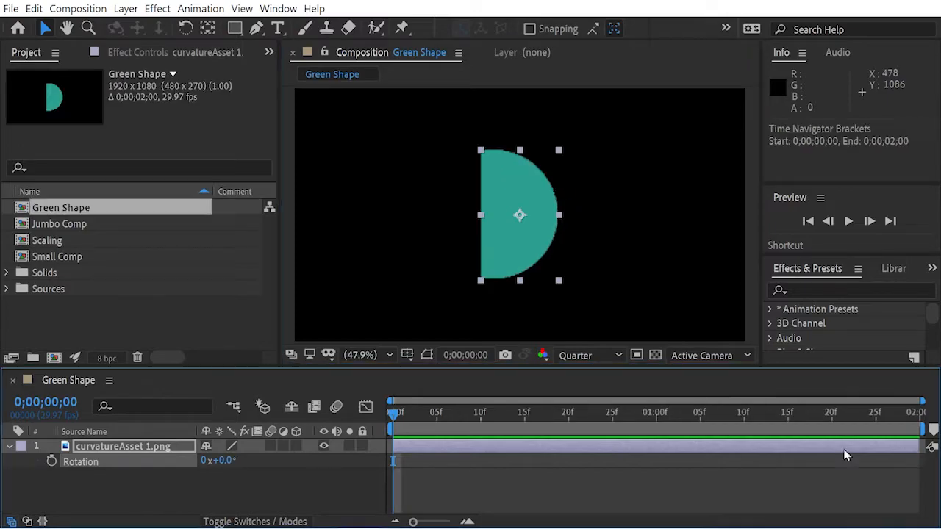
Step: Scrub to 0;00;00;14 and back to the first frame, and add a starting Rotation keyframe at 0° to the green shape
left_click_drag(446, 425, 516, 423)
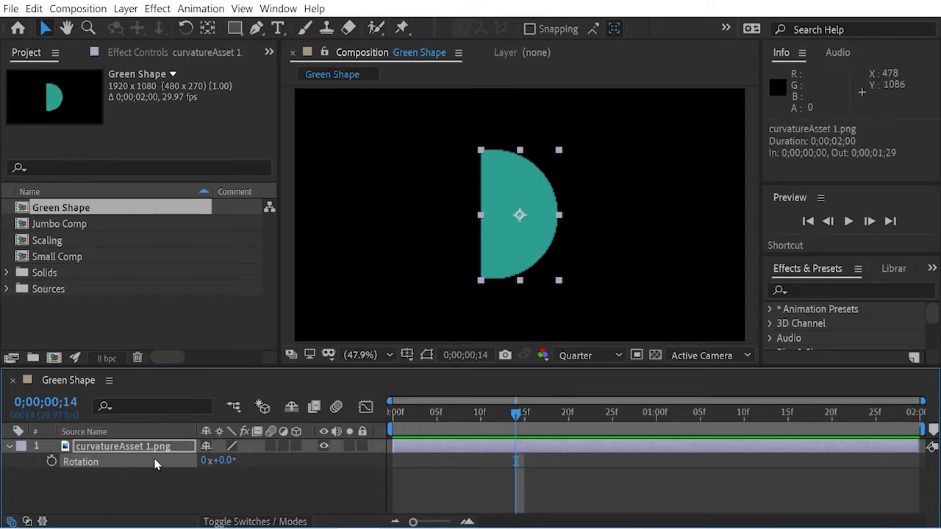
left_click_drag(521, 415, 328, 417)
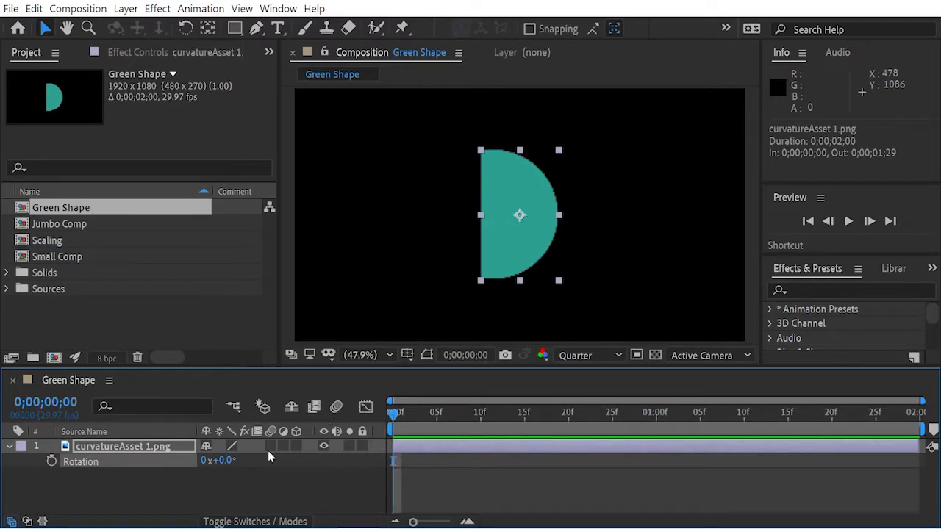
left_click(51, 461)
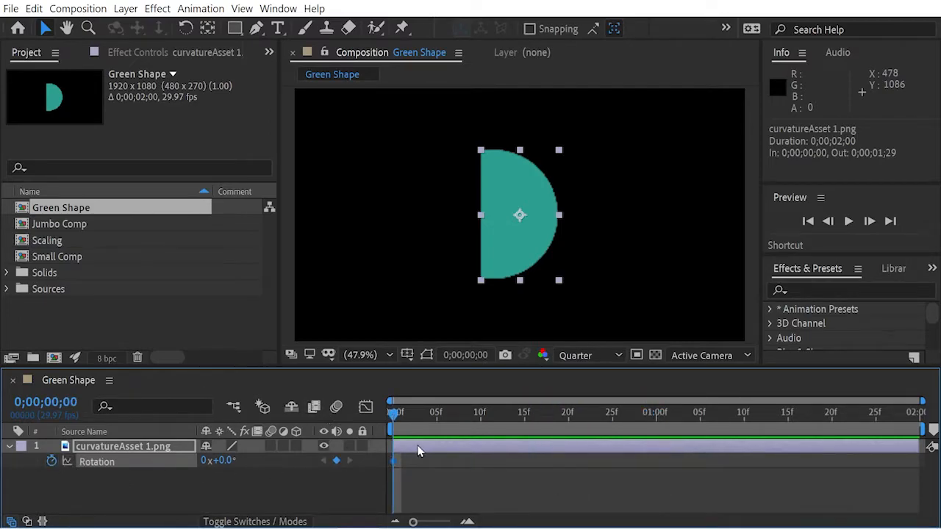
Step: Add a Rotation keyframe of 180° to the green shape at 0;00;01;00
left_click_drag(487, 422, 656, 416)
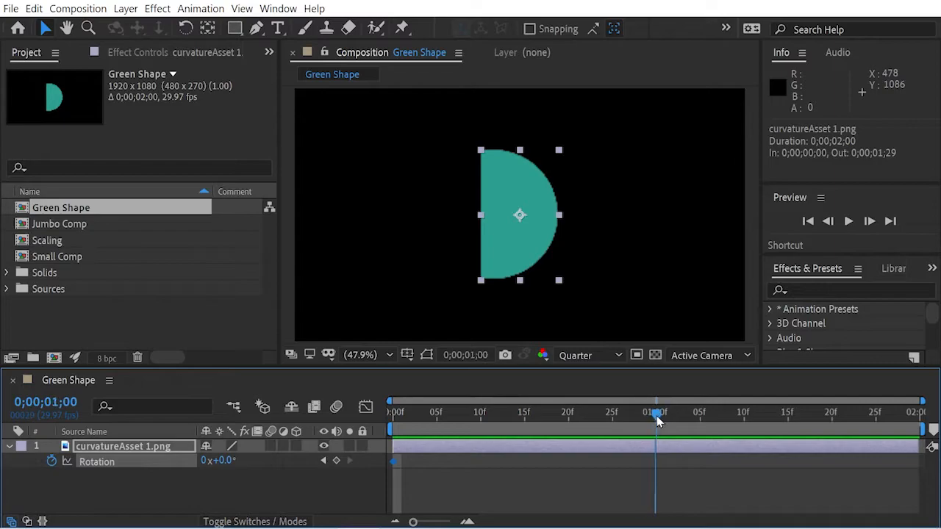
left_click(223, 461)
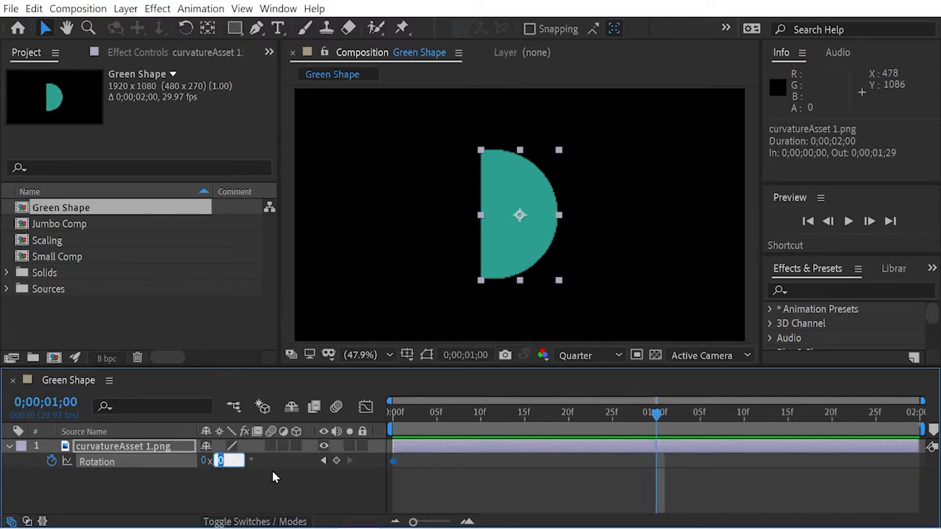
type("180")
key("Return")
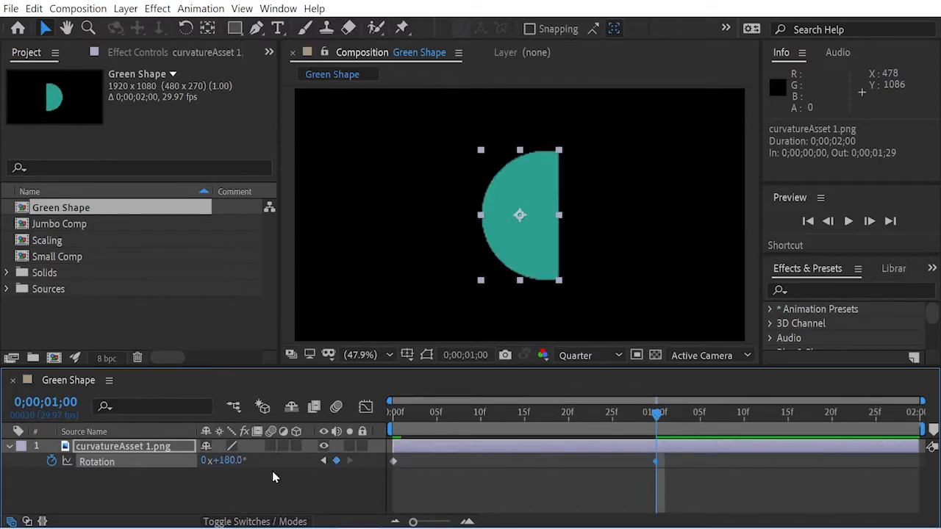
Step: Add a Rotation keyframe of 0° to the green shape at the composition's last frame, 0;00;01;29
key("End")
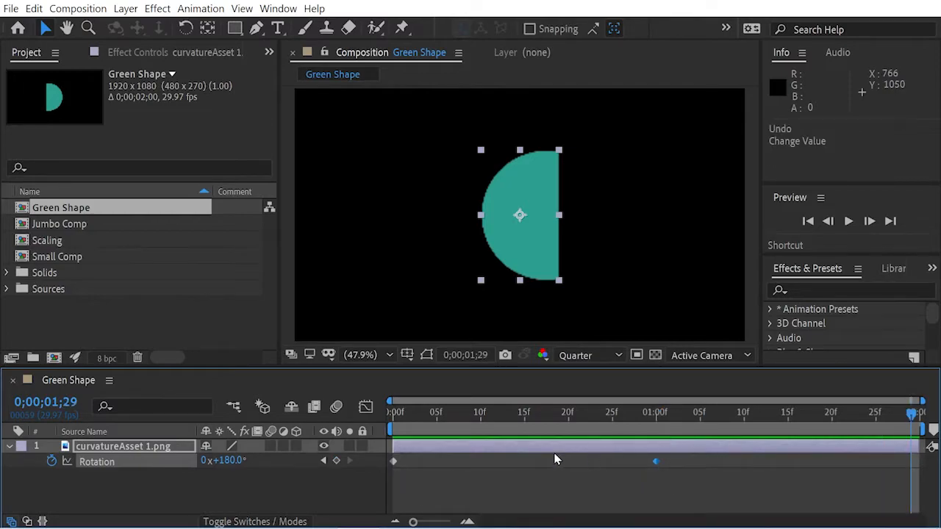
left_click(226, 461)
type("0")
key("Return")
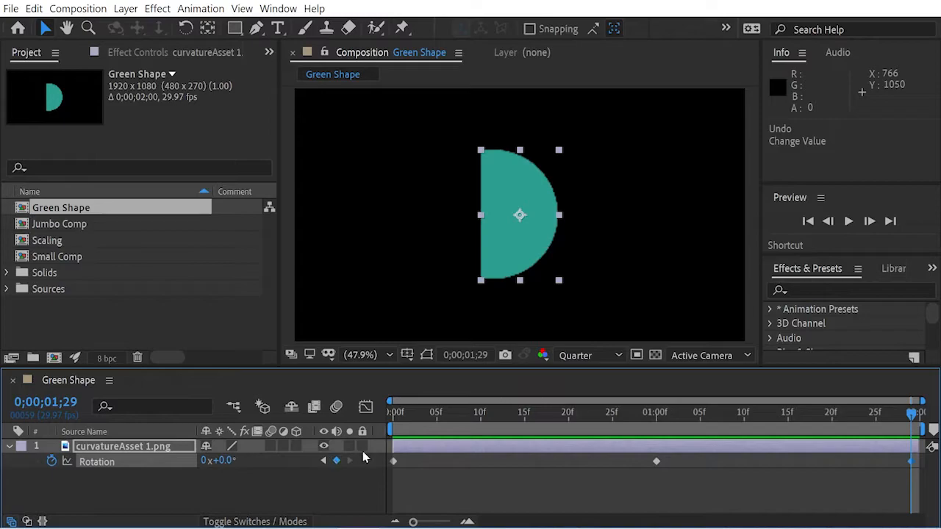
Step: Preview the green shape's rotation from the first frame, and check it by scrubbing to the last frame and back to 0;00;01;02
key("Home")
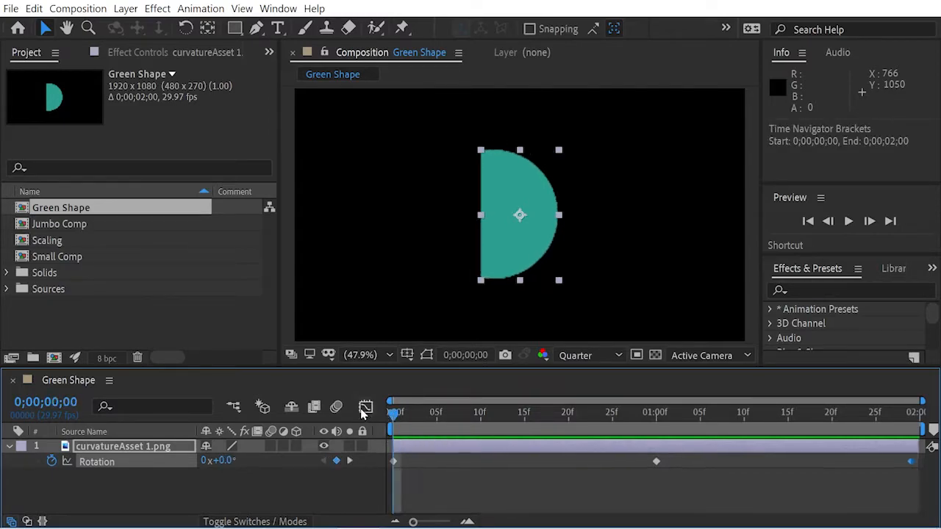
key("space")
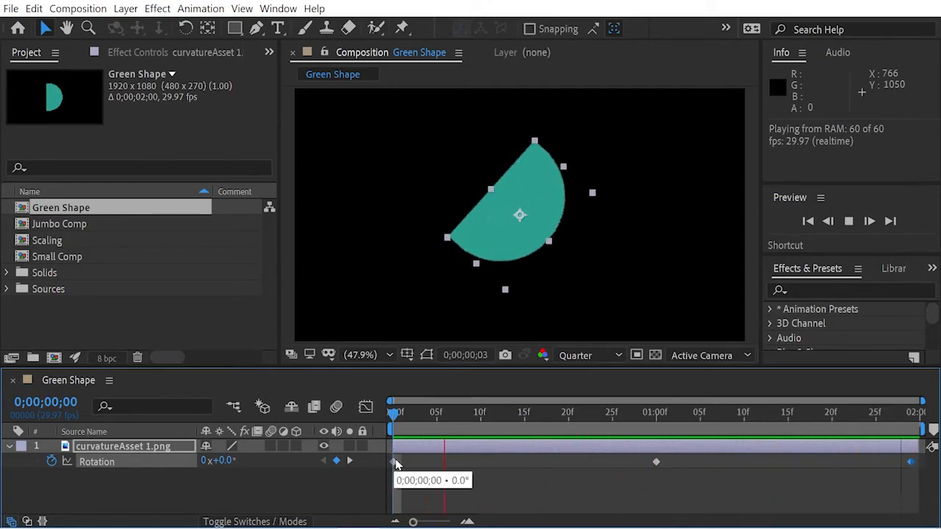
key("space")
left_click_drag(559, 412, 912, 441)
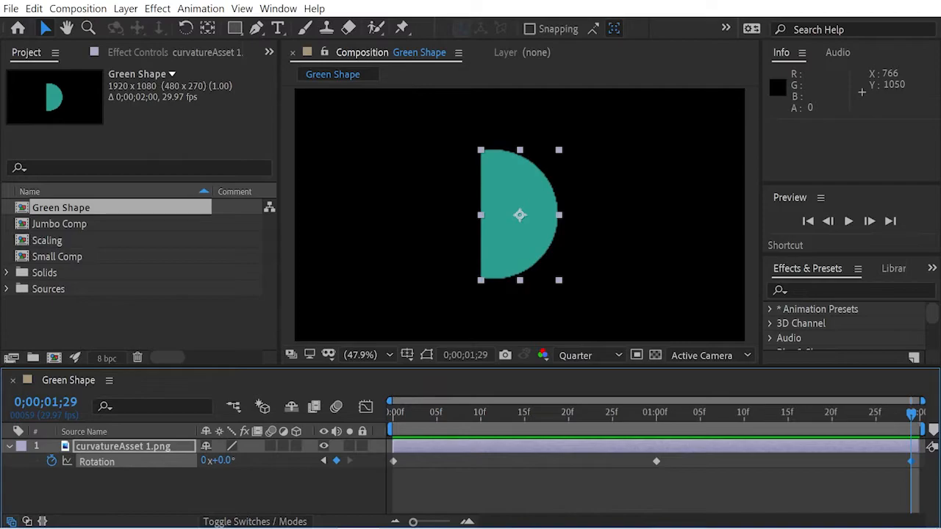
left_click(675, 413)
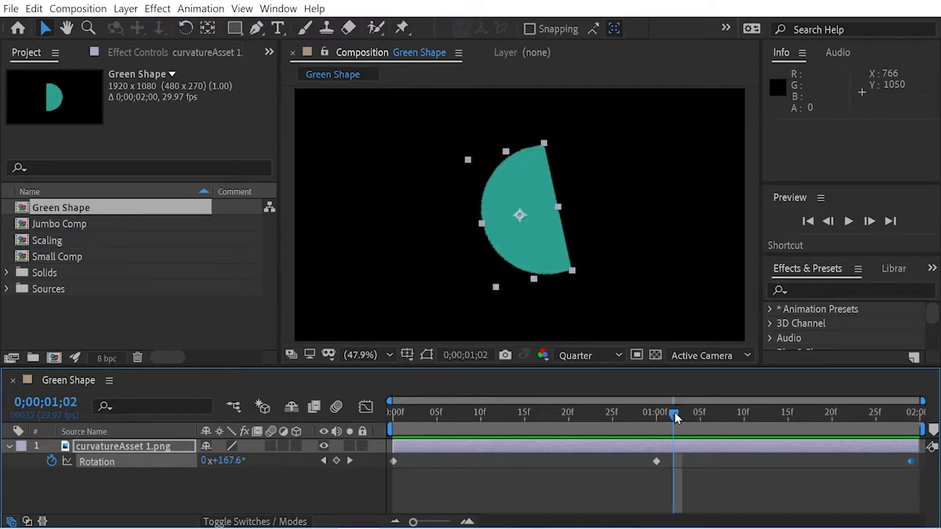
Step: Add a Rotation keyframe of 0° at 0;00;02;00, one frame past the last, and remove the one at 0;00;01;29
key("End")
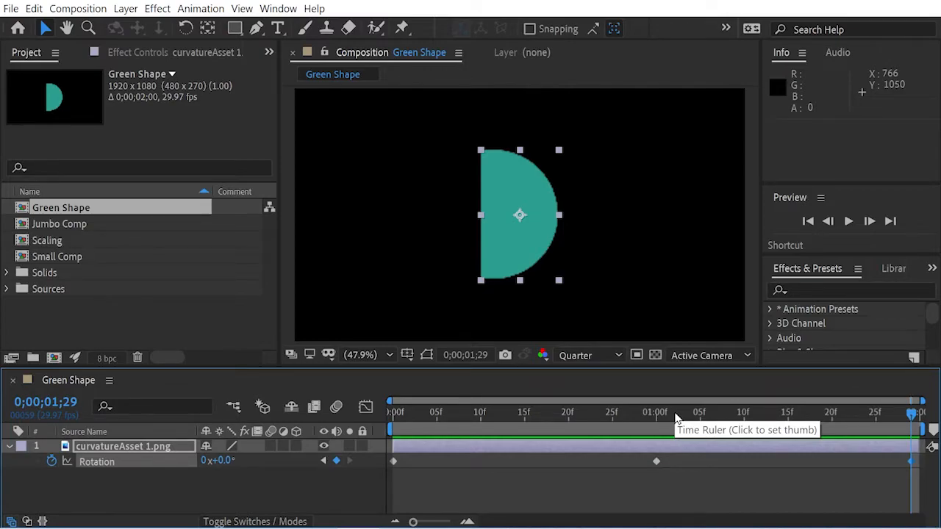
key("Page_Down")
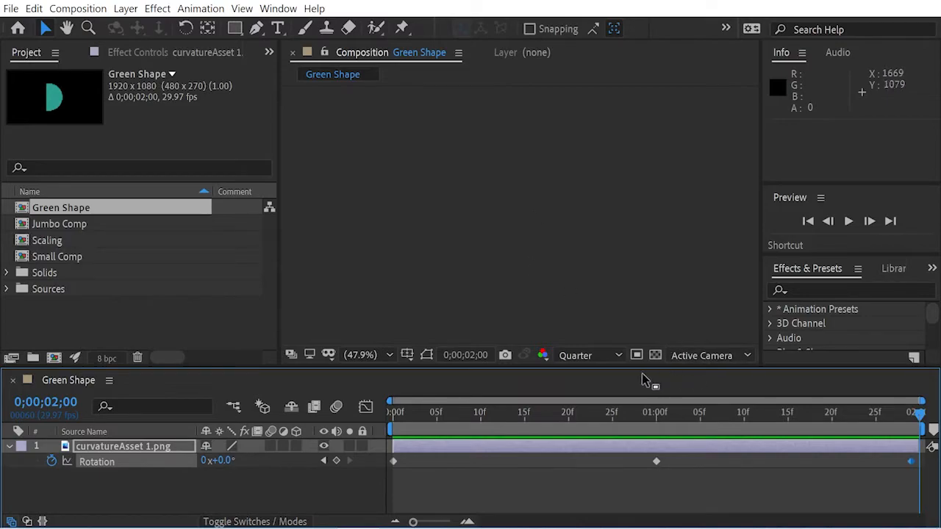
left_click_drag(223, 462, 221, 463)
left_click(222, 461)
type("0")
key("Return")
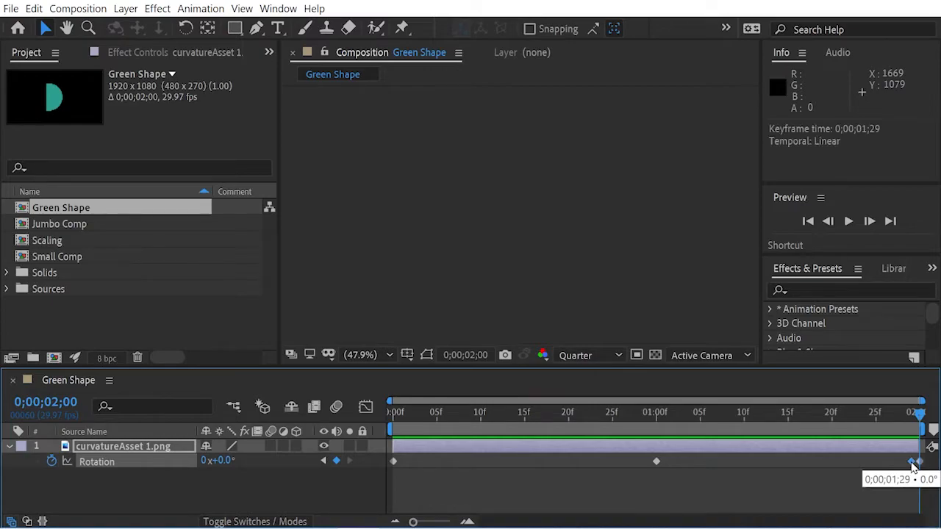
Step: Scrub the final frames of the green shape's rotation, return to the first frame and preview the loop
left_click_drag(918, 413, 928, 441)
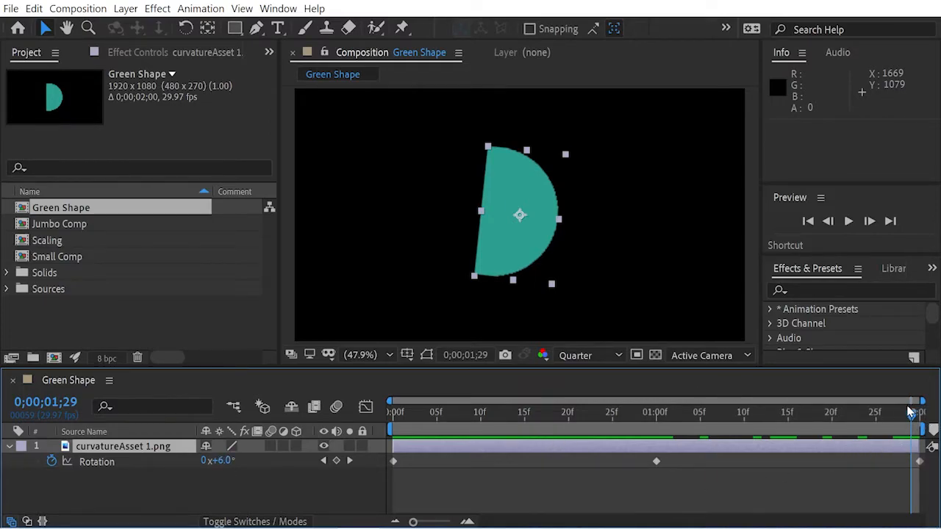
left_click_drag(908, 418, 369, 402)
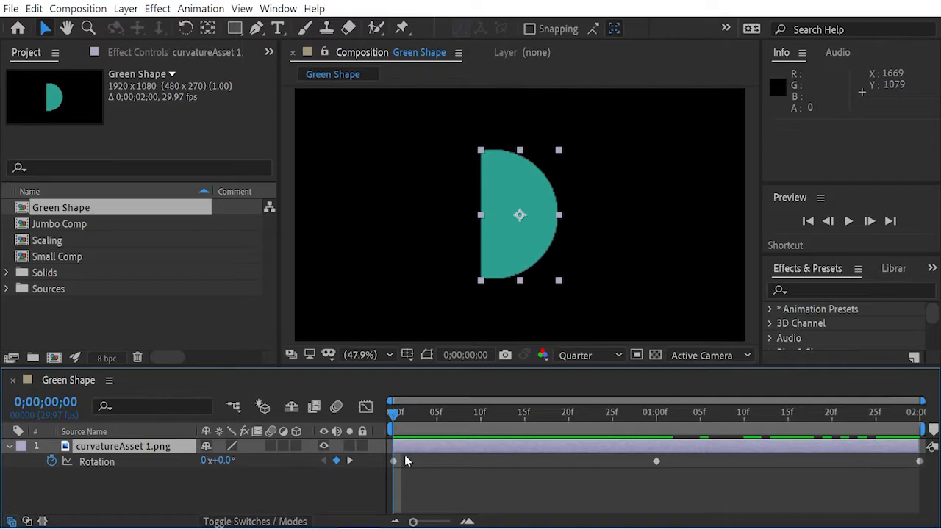
key("space")
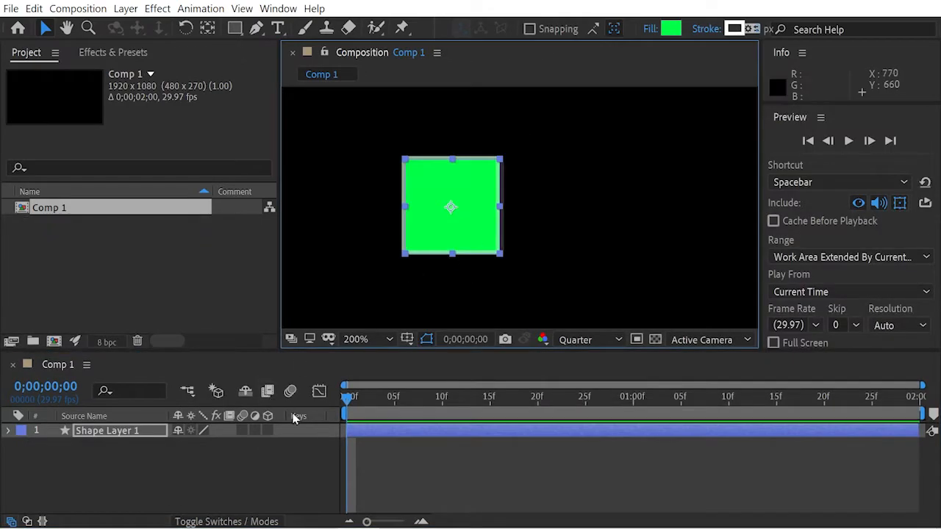
Step: Make Shape Layer 1 a 3D layer and show its rotation properties, selecting Z Rotation
left_click(268, 432)
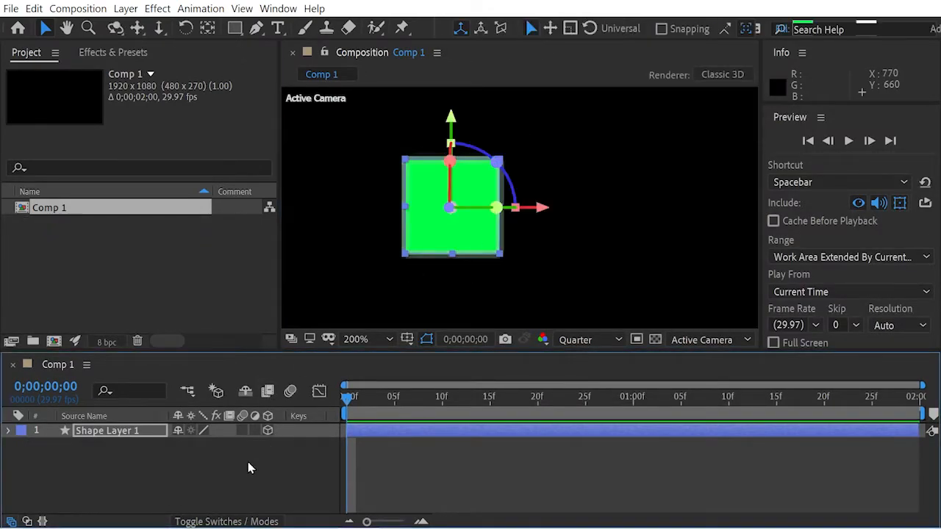
key("r")
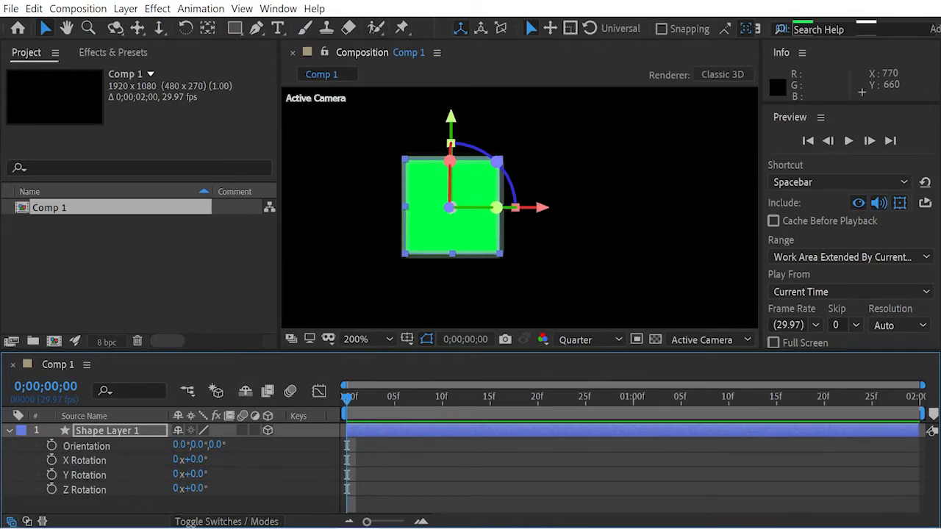
left_click(77, 494)
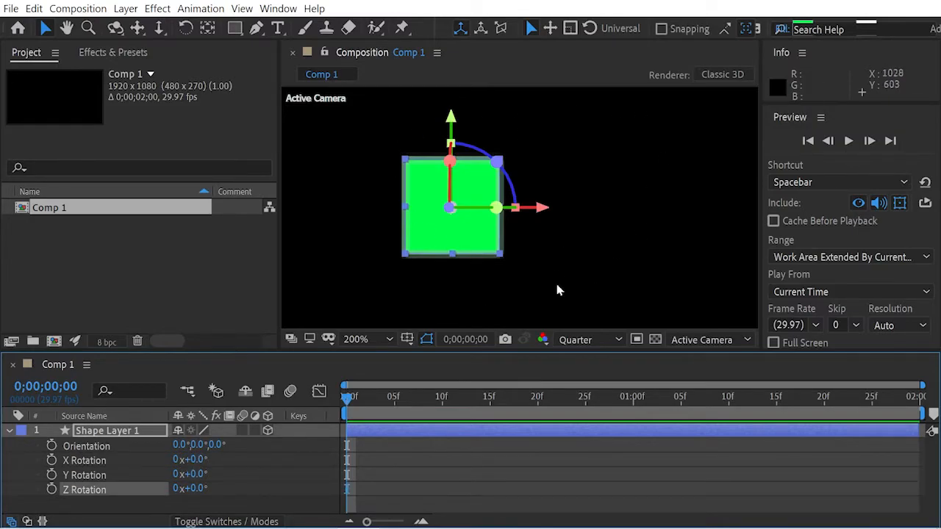
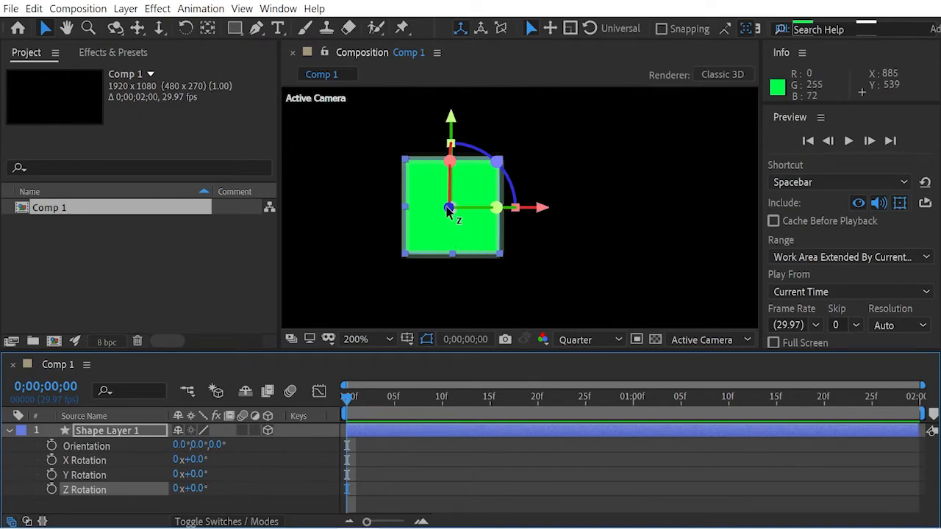
Step: Animate Shape Layer 1's Z Rotation from 0° at the first frame to 100° at 0;00;00;19
left_click(52, 489)
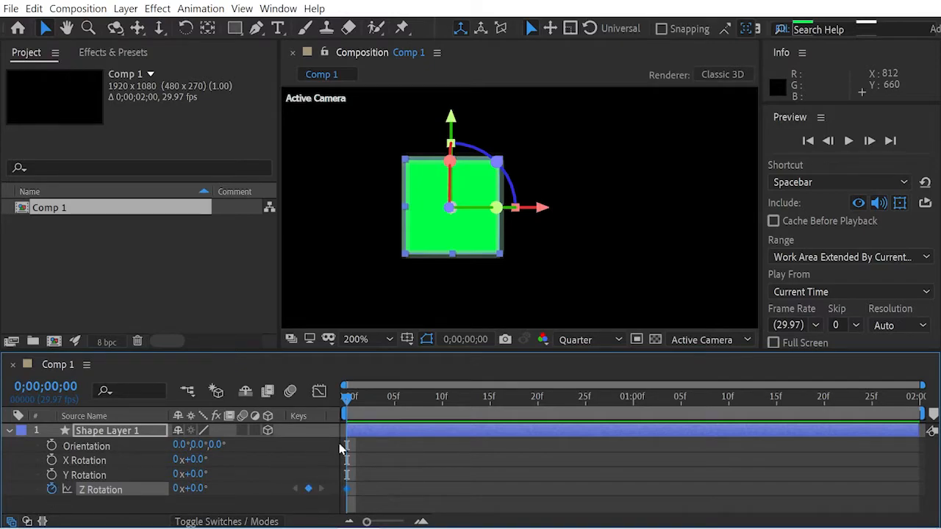
left_click_drag(437, 403, 529, 401)
left_click(195, 489)
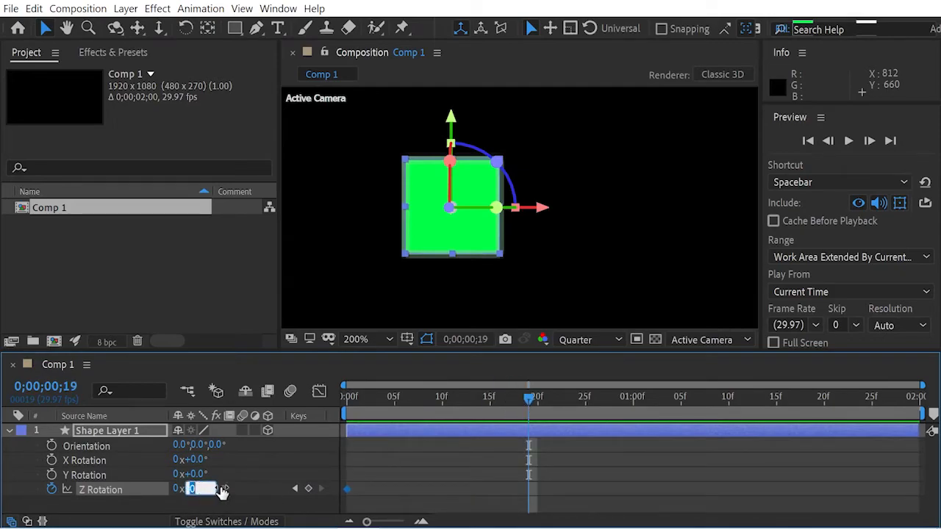
type("100")
key("Return")
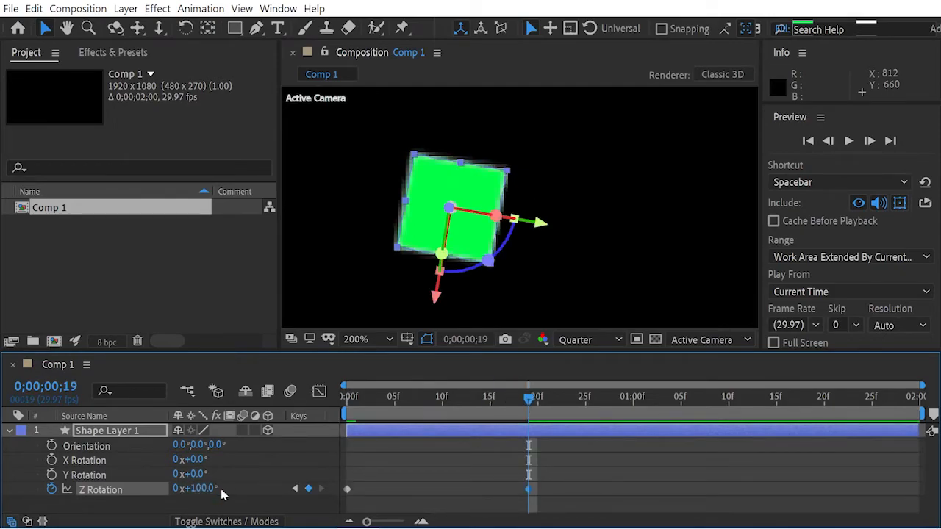
Step: Preview the square's Z Rotation animation from the first frame, and scrub its opening frames
left_click_drag(403, 398, 321, 379)
key("space")
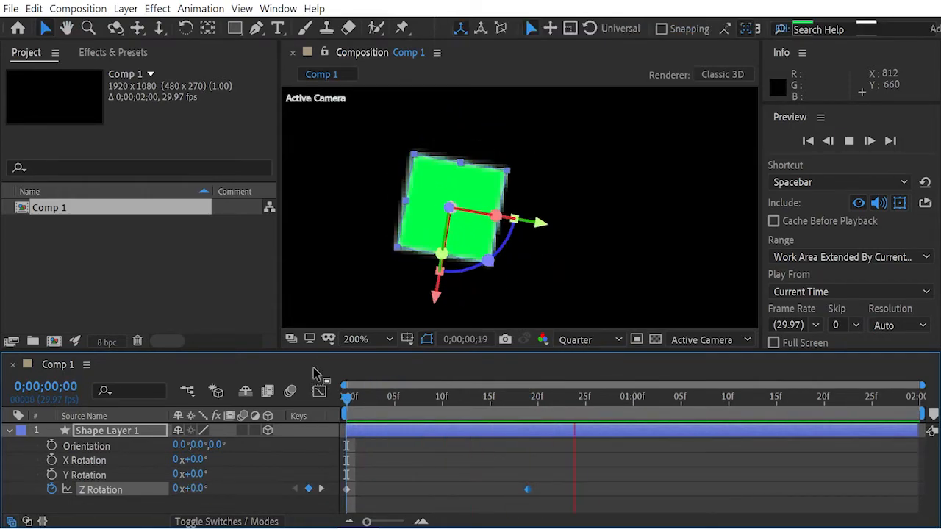
key("space")
left_click(380, 398)
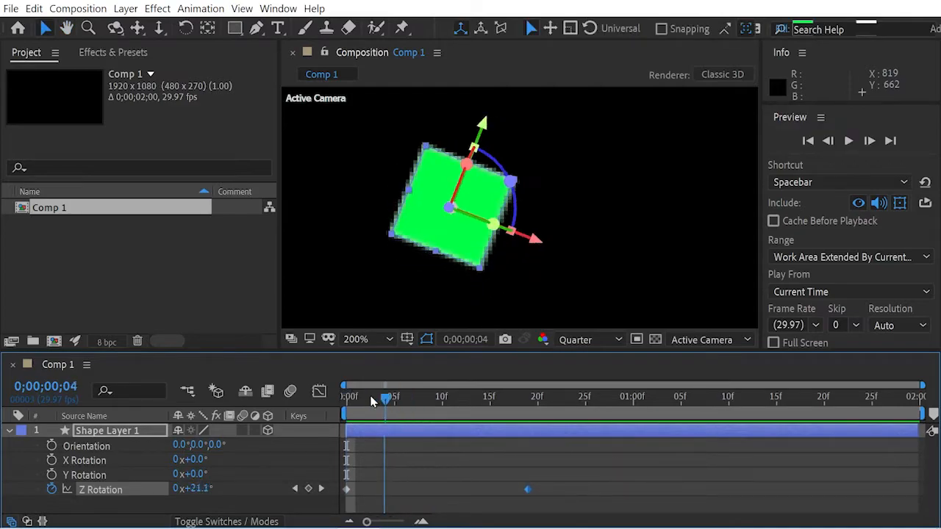
left_click_drag(380, 399, 327, 392)
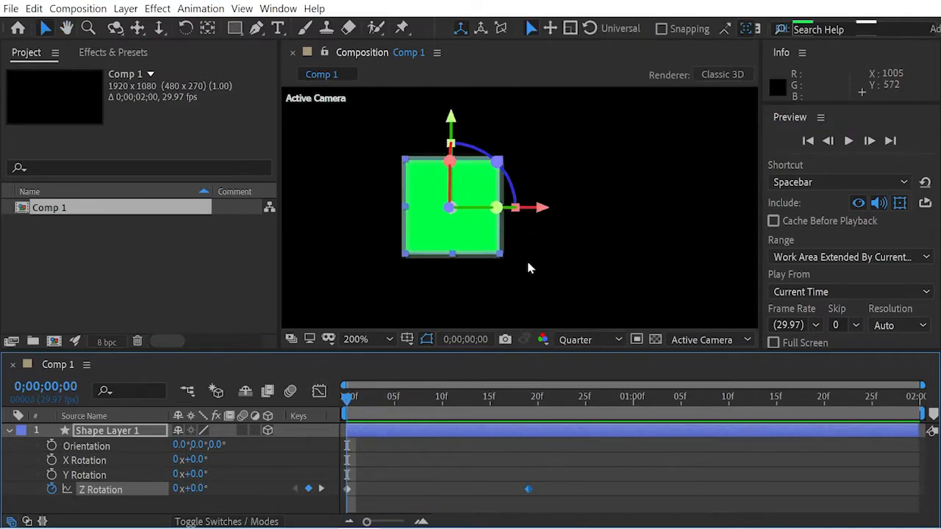
Step: Remove all Z Rotation keyframes from Shape Layer 1 and return to the first frame
left_click(51, 489)
left_click_drag(371, 400, 375, 400)
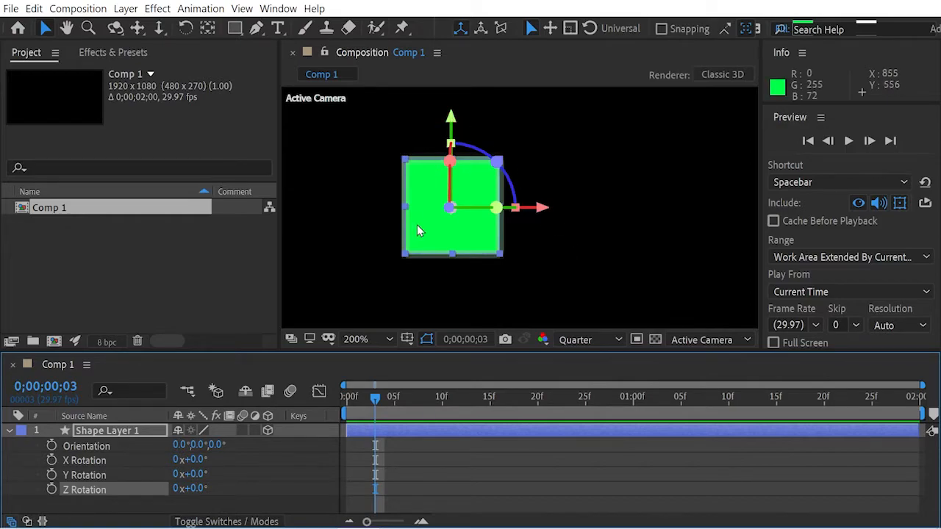
left_click_drag(393, 397, 344, 396)
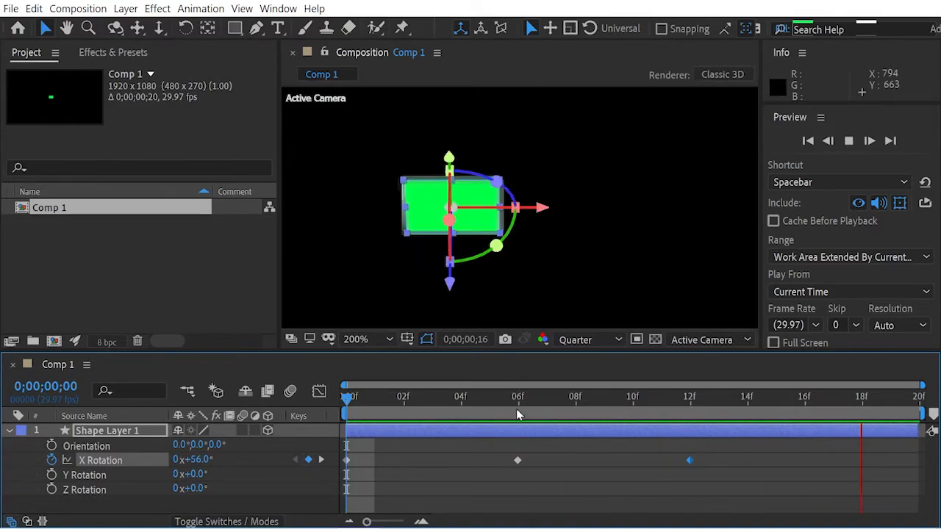
Step: Preview the square's X Rotation animation, scrub its opening frames and return to the first frame
key("space")
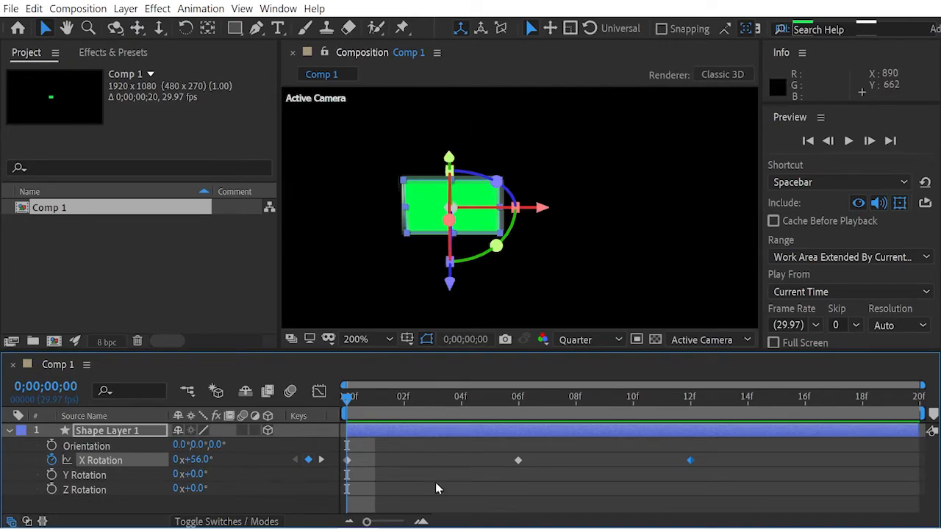
key("space")
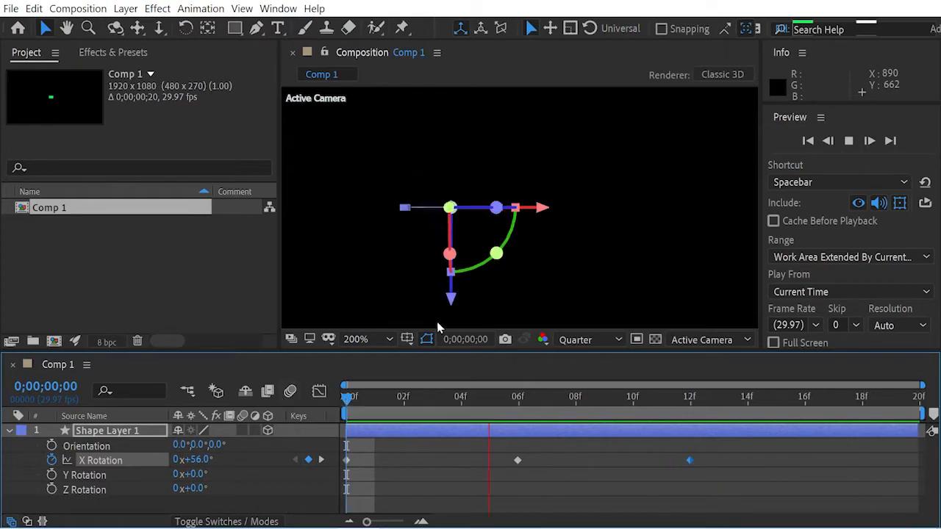
key("space")
left_click(412, 398)
left_click(347, 397)
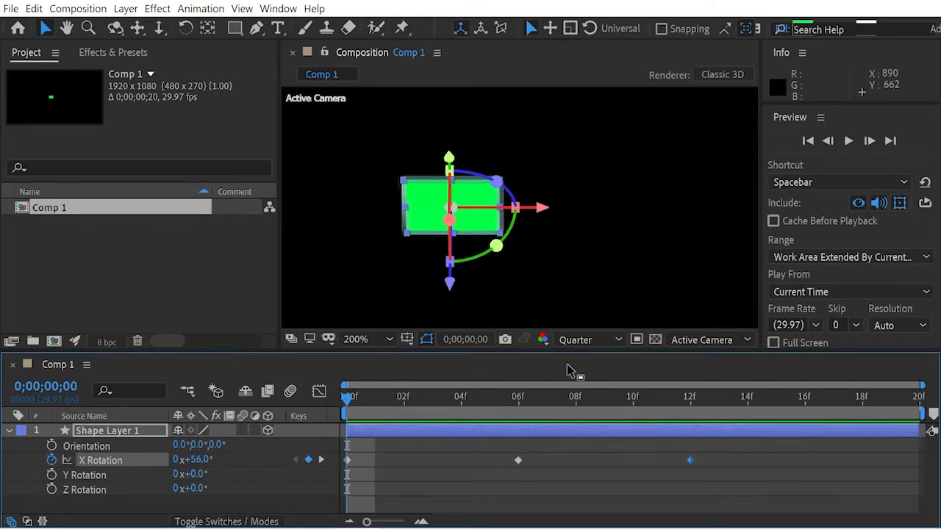
Step: Replace Shape Layer 1's X Rotation keyframes with Y Rotation keyframes at frames 0, 6 and 12, and preview the animation
left_click(51, 460)
left_click(51, 475)
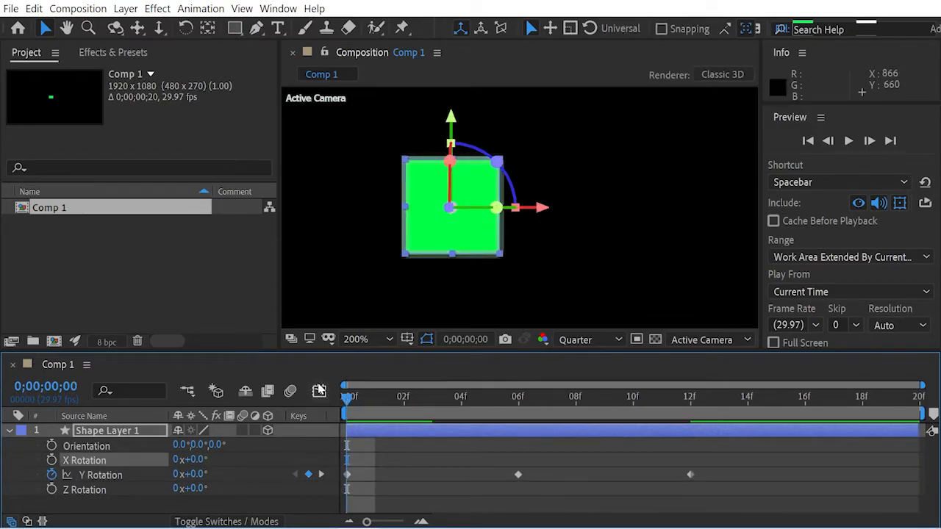
key("space")
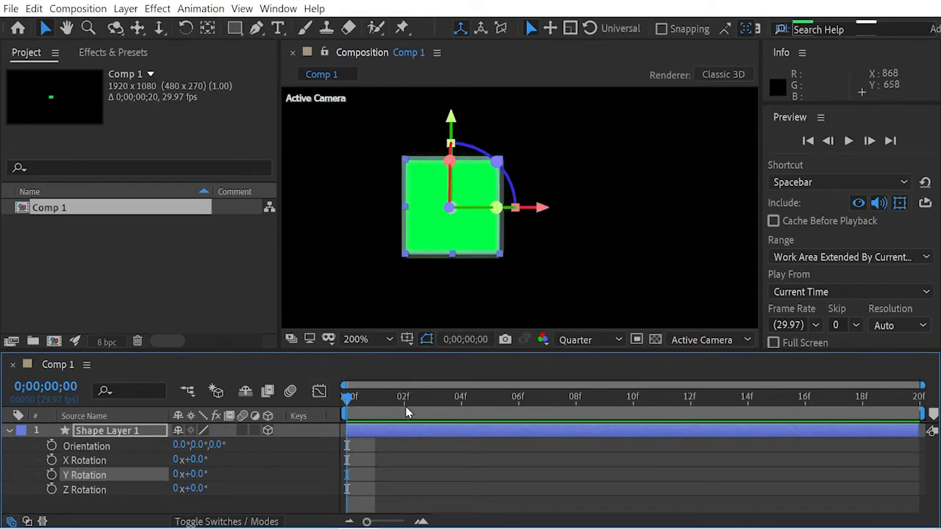
Step: Animate Shape Layer 1's Orientation from 0°, 0°, 0° at the first frame to 300°, 300°, 300° at 0;00;00;09
left_click(52, 446)
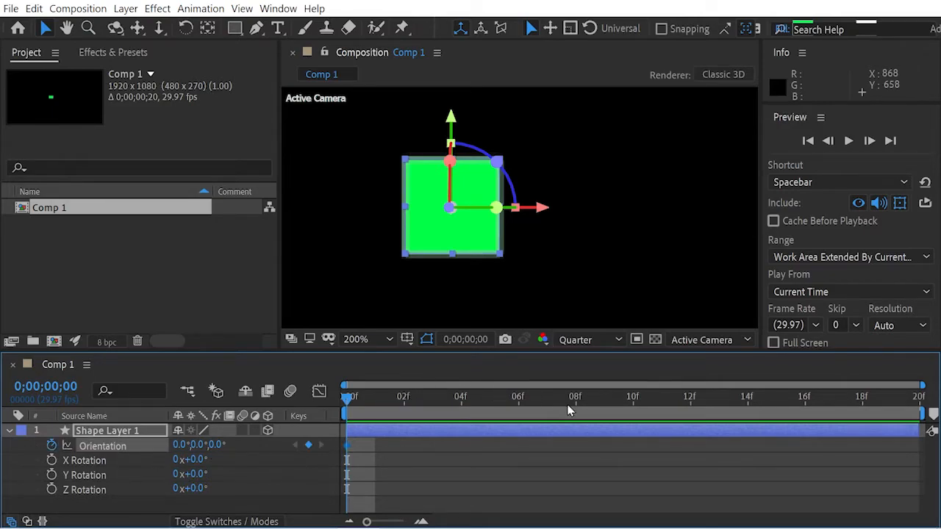
left_click_drag(579, 397, 604, 397)
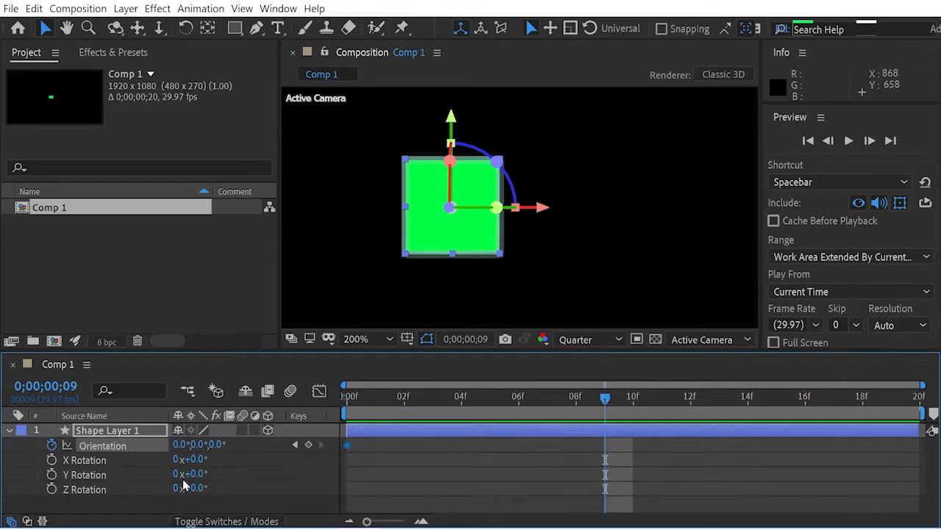
left_click(180, 444)
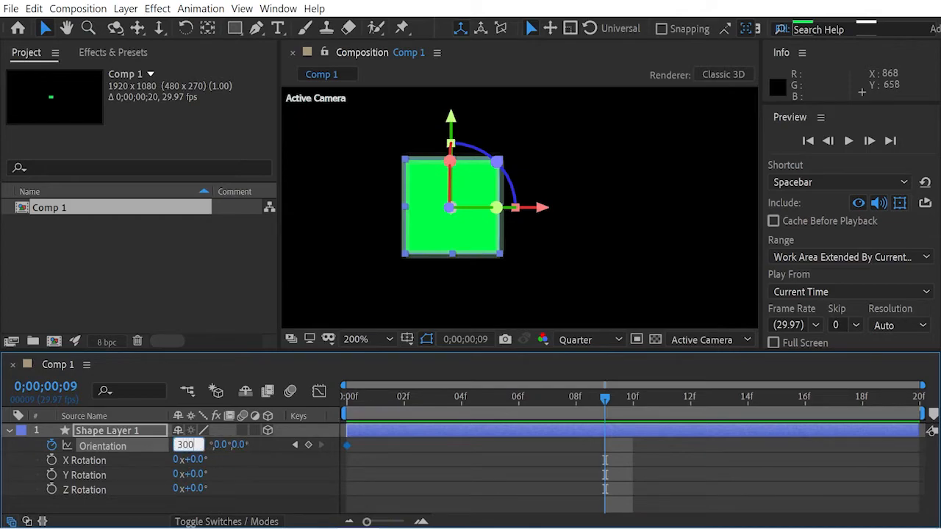
key("Tab")
type("300")
key("Tab")
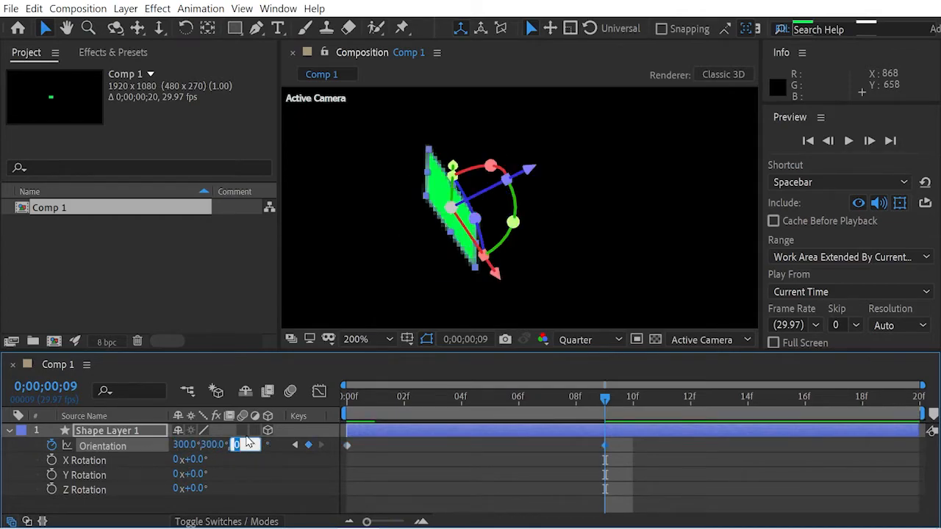
type("300")
key("Tab")
Step: Add a third Orientation keyframe at 0;00;00;18 and apply Easy Ease to all three Orientation keyframes
left_click_drag(605, 397, 872, 388)
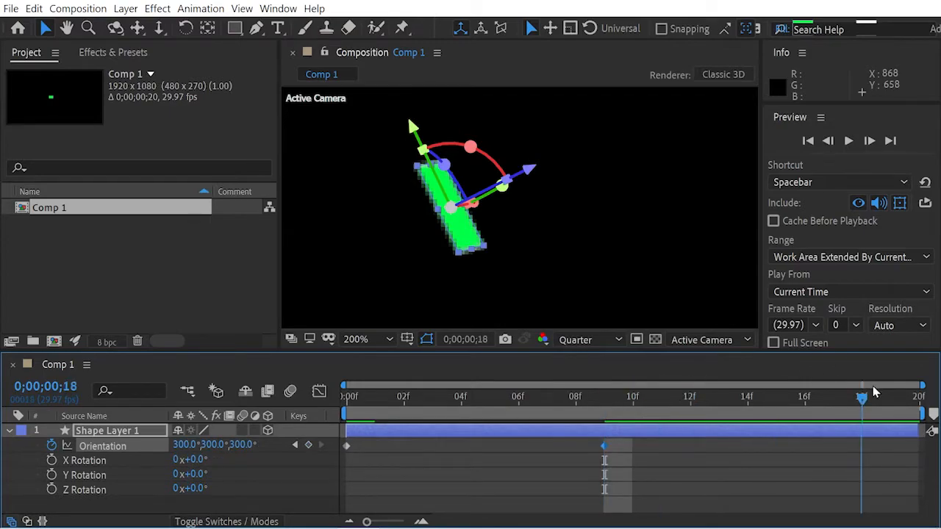
left_click(183, 444)
key("Return")
left_click_drag(548, 416, 323, 435)
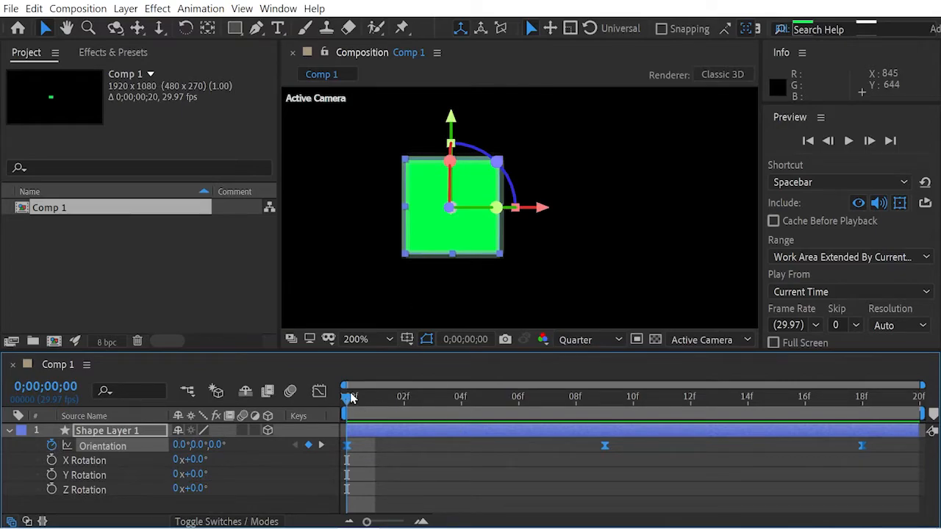
Step: Scrub through and play back Shape Layer 1's eased Orientation animation
left_click(375, 403)
left_click_drag(388, 404, 871, 425)
key("space")
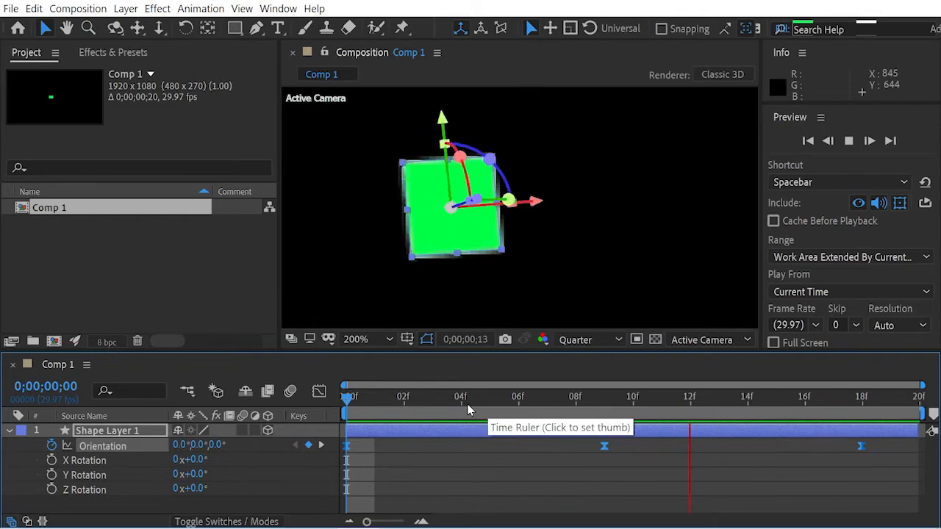
key("space")
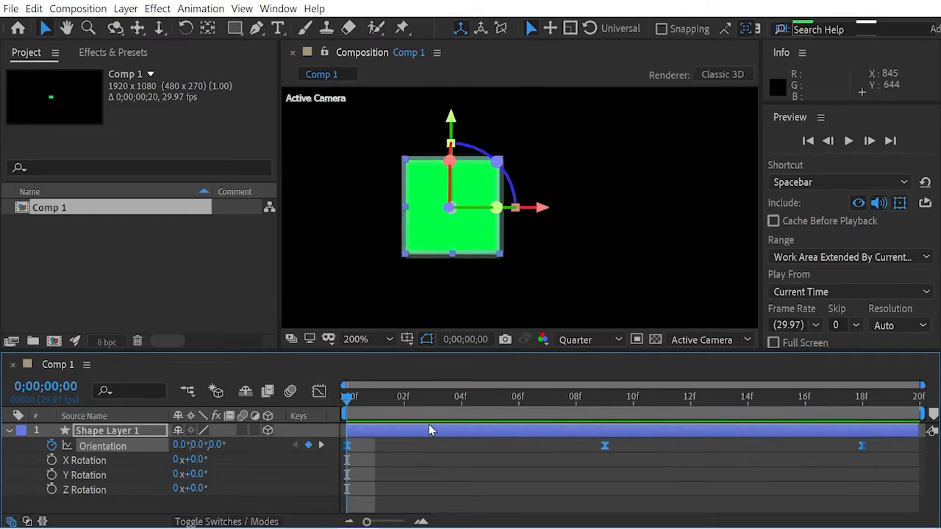
Step: Remove Shape Layer 1's Orientation keyframes and start keyframing X, Y and Z Rotation at the first frame
left_click(51, 446)
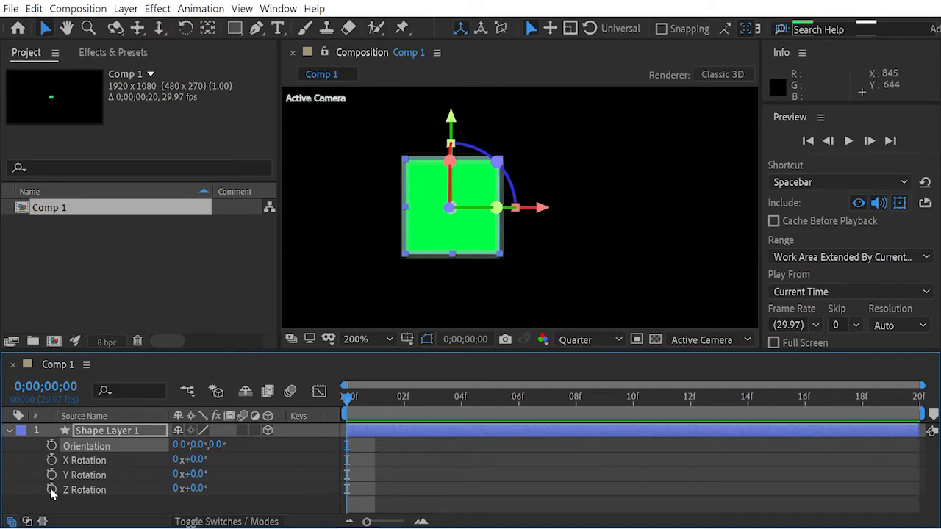
left_click(51, 460)
left_click(51, 475)
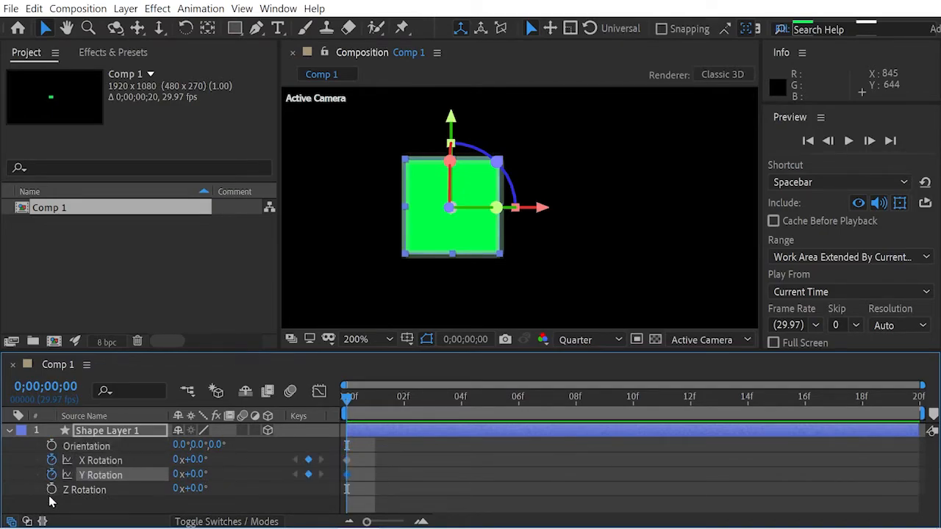
left_click(52, 489)
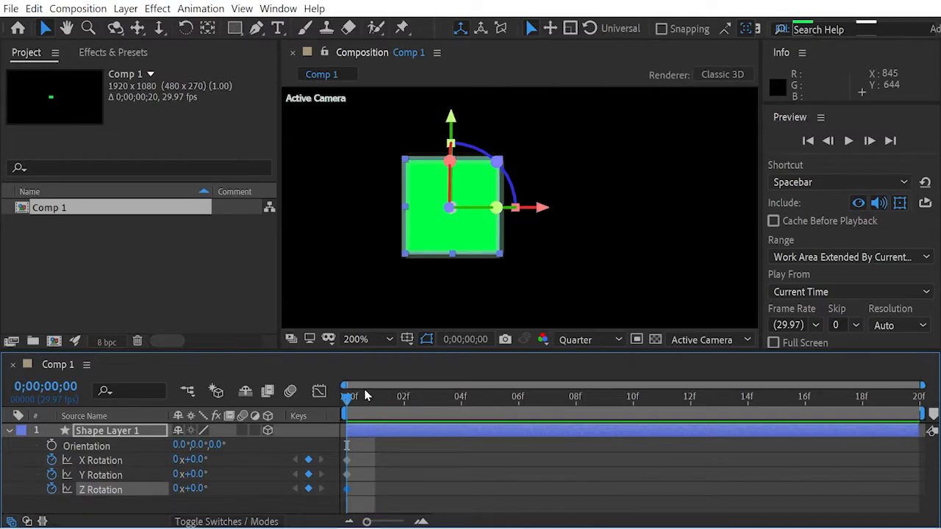
Step: At 0;00;00;08, set Shape Layer 1's X, Y and Z Rotation to 300° each
left_click_drag(565, 390, 576, 398)
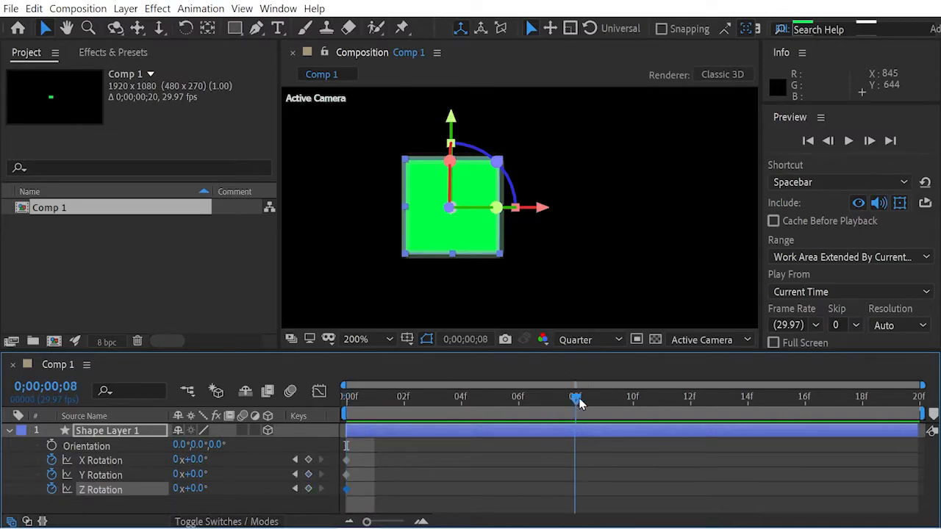
left_click(191, 458)
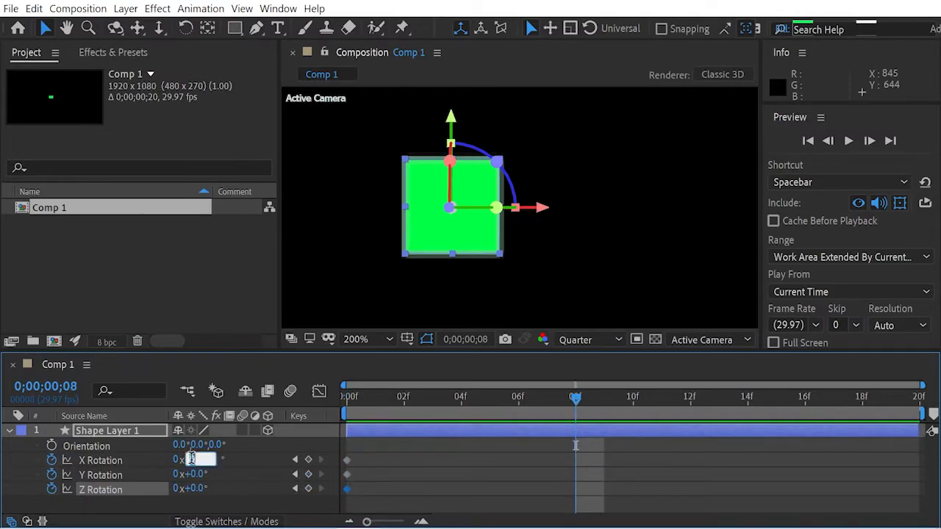
key("Tab")
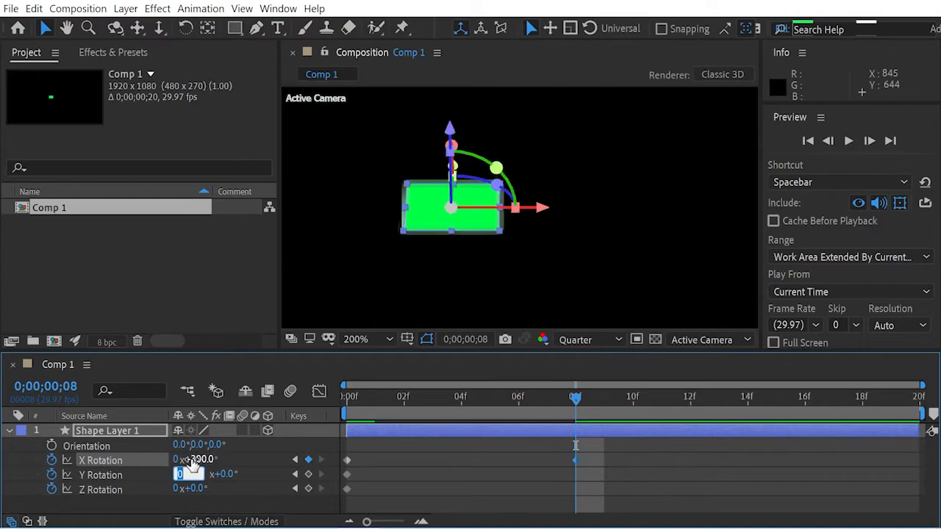
key("Tab")
type("300")
key("Tab")
key("Tab")
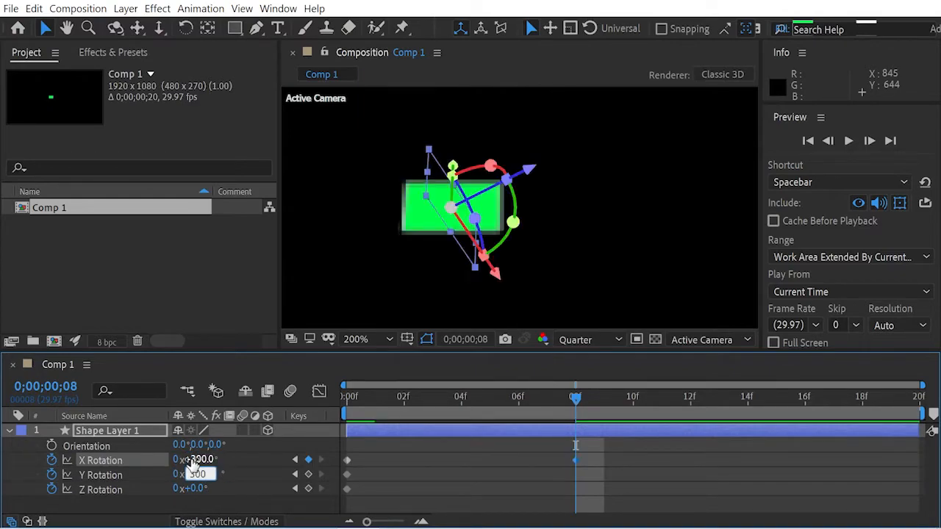
type("300")
key("Tab")
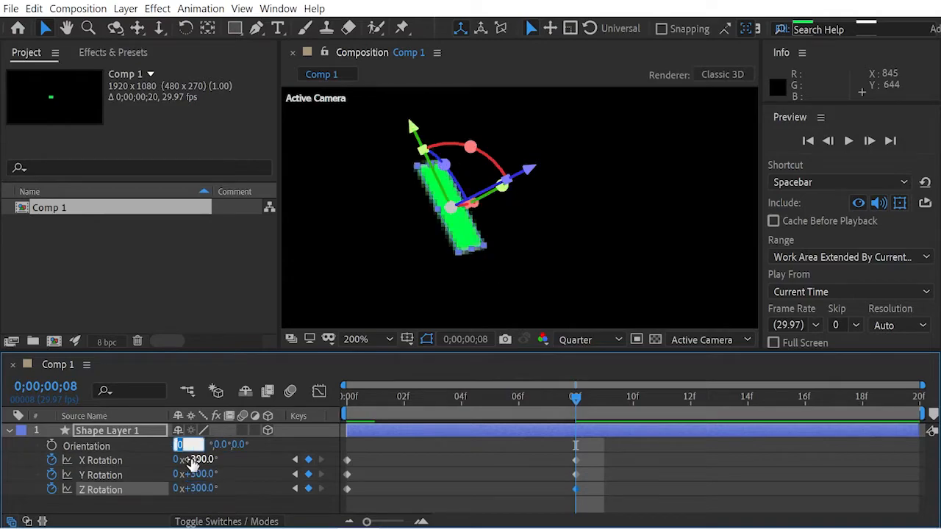
Step: Scrub Shape Layer 1's combined X, Y and Z Rotation animation and return to the first frame
left_click(566, 380)
left_click_drag(554, 401, 544, 419)
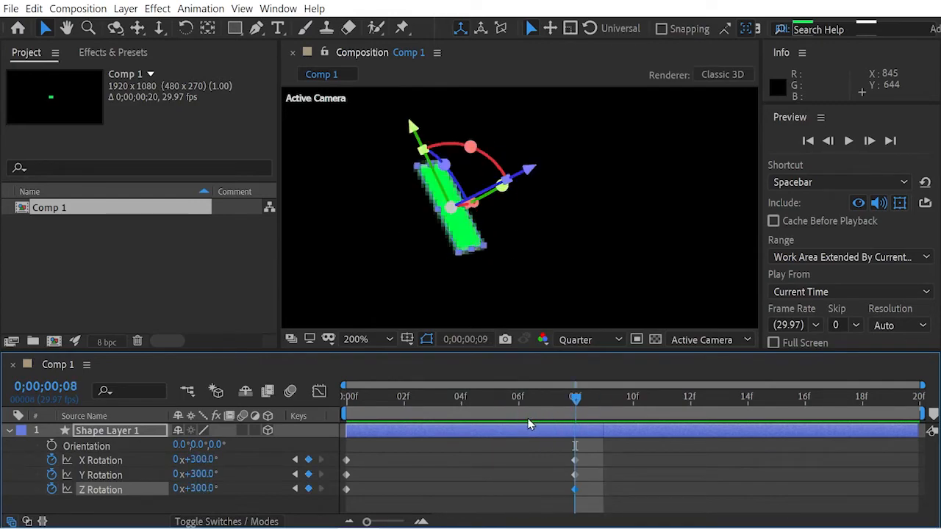
key("Home")
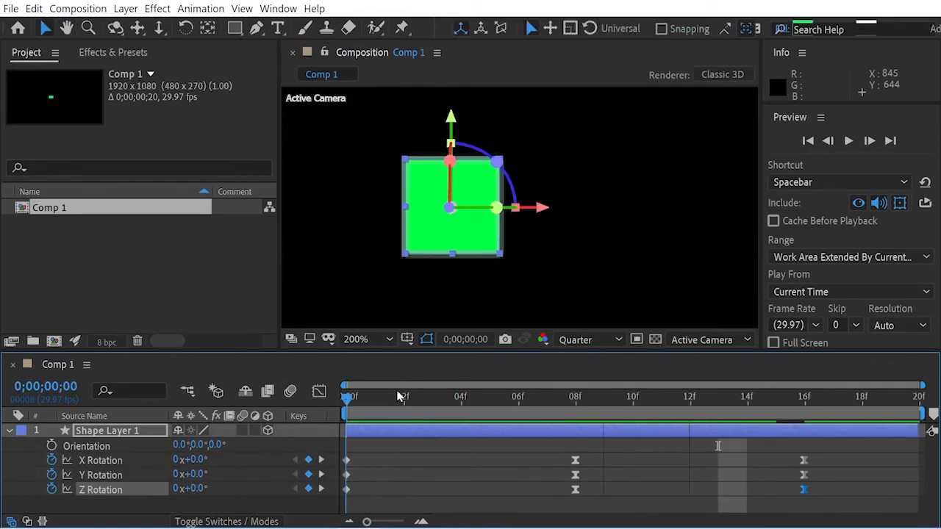
left_click_drag(399, 397, 776, 447)
mouse_move(671, 442)
left_mouse_down()
mouse_move(571, 444)
mouse_move(769, 453)
mouse_move(689, 450)
left_mouse_up()
key("Home")
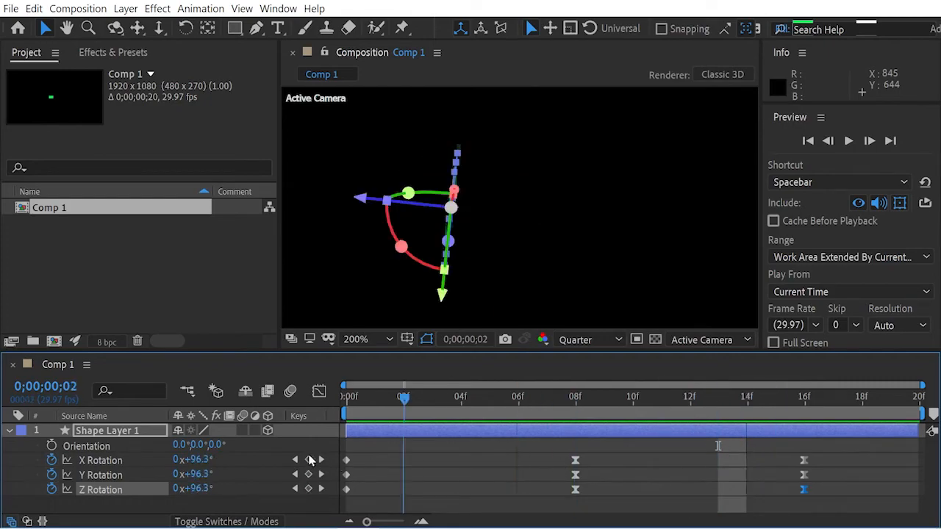
Step: Remove all X, Y and Z Rotation keyframes from Shape Layer 1
left_click(51, 460)
left_click(52, 475)
left_click(52, 490)
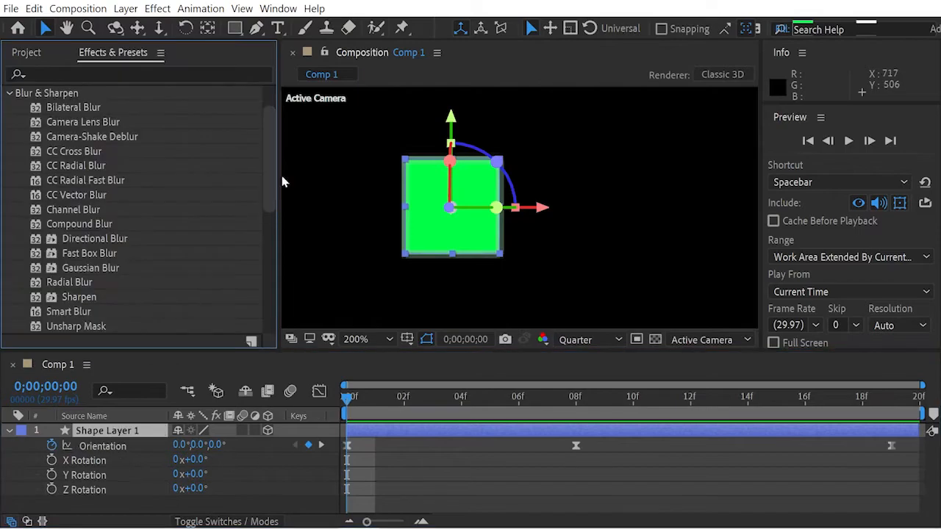
Step: Apply Gaussian Blur to Shape Layer 1, widen the effects list area and stop the preview
left_click_drag(270, 185, 267, 203)
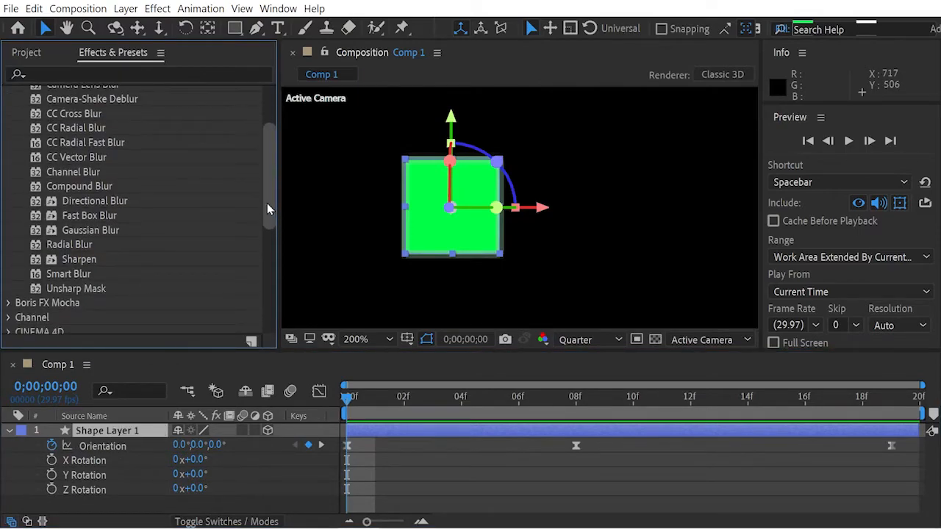
left_click_drag(82, 231, 109, 435)
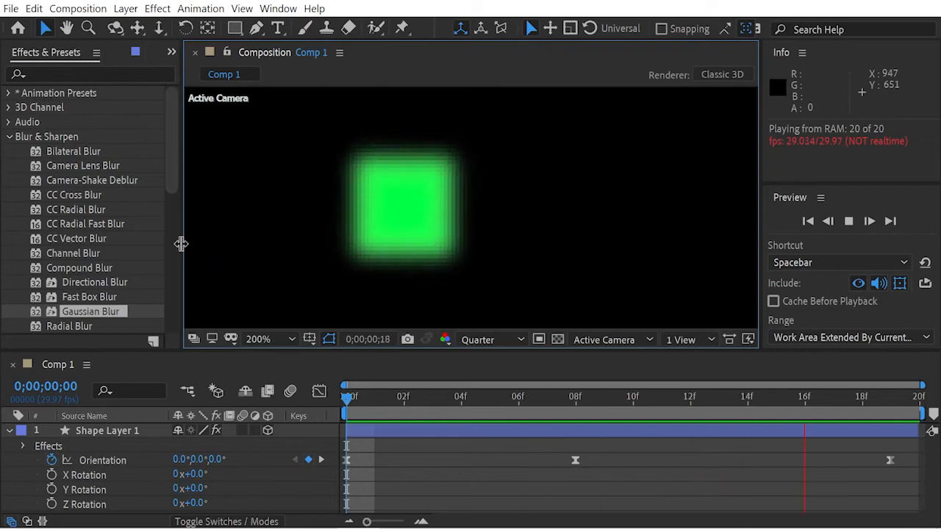
left_click_drag(181, 244, 236, 244)
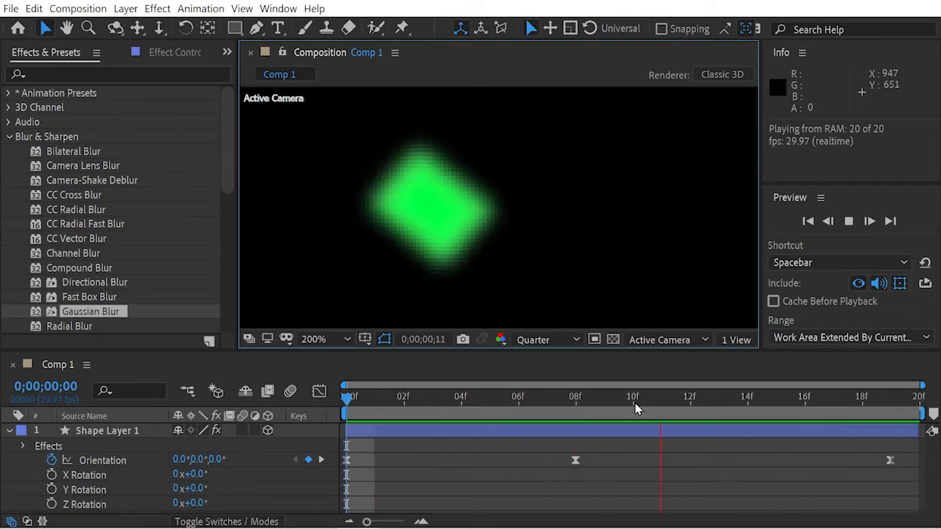
key("space")
Step: Retime Shape Layer 1's Orientation animation by moving the middle keyframe to 01:00 and the last to 02:00
left_click(551, 398)
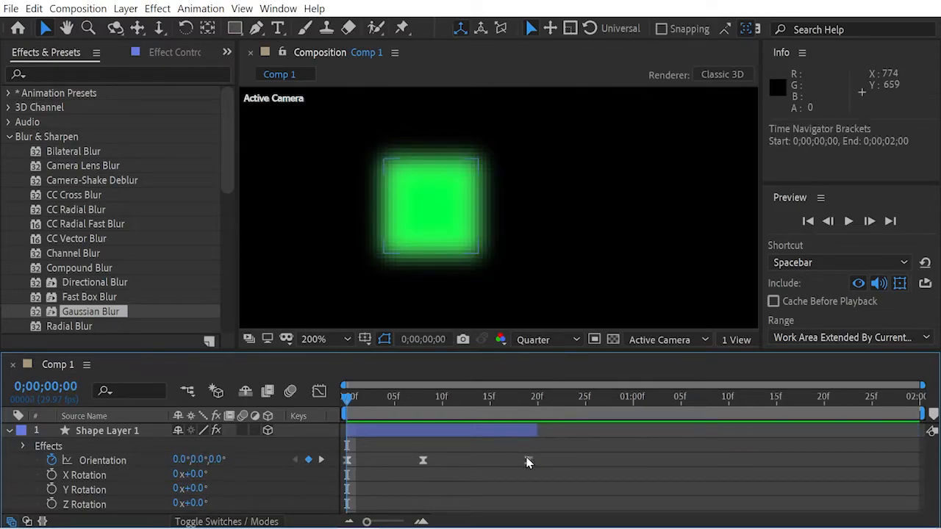
left_click_drag(527, 460, 918, 459)
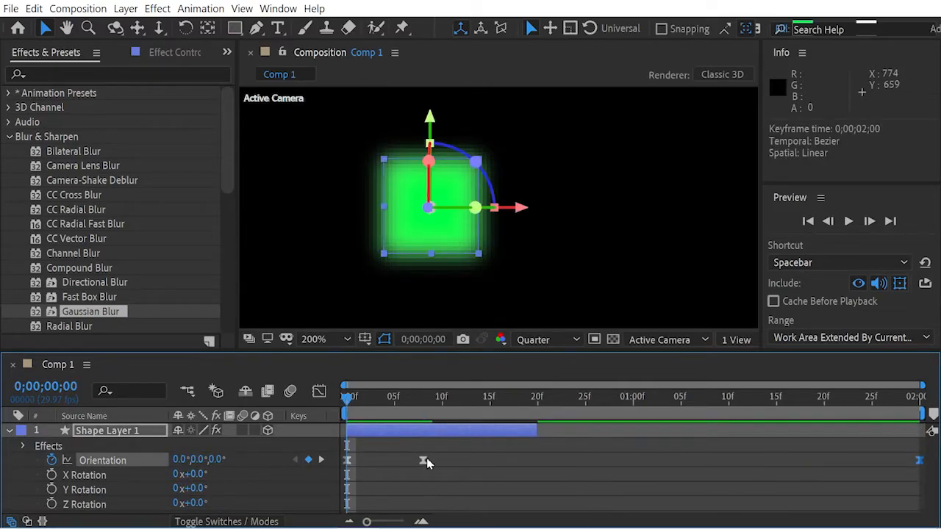
left_click_drag(421, 460, 449, 463)
left_click_drag(517, 463, 649, 467)
left_click_drag(466, 403, 312, 394)
left_click_drag(632, 398, 295, 398)
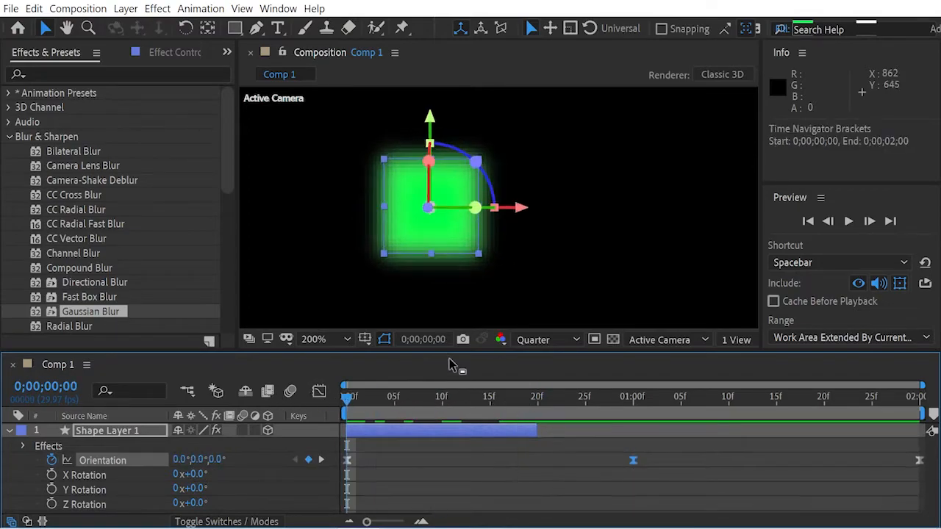
Step: Extend Shape Layer 1 to the end of the two-second timeline and preview the slower blurred rotation
left_click_drag(536, 427, 922, 430)
key("space")
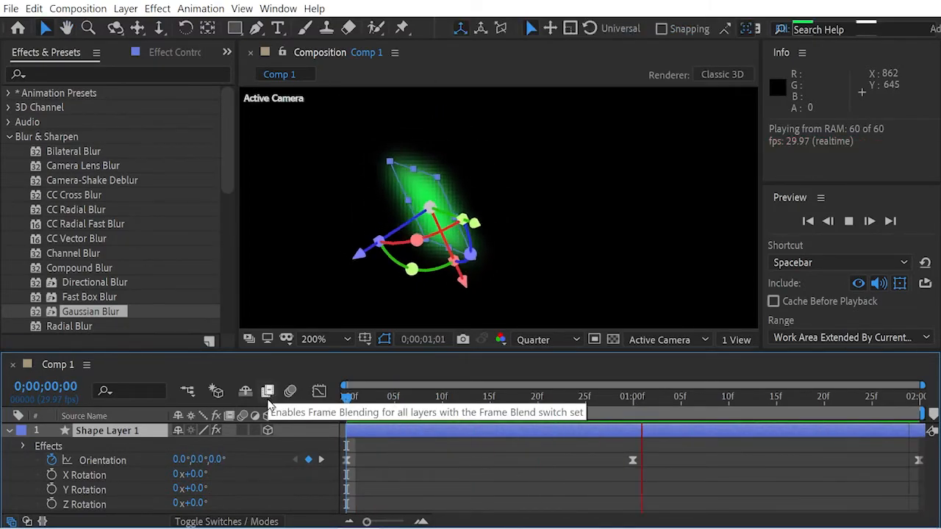
left_click(311, 242)
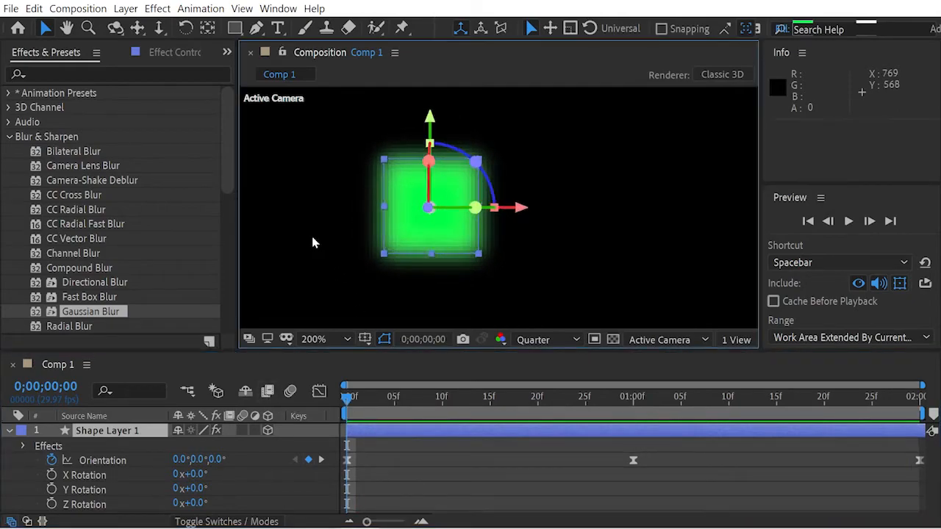
left_click(307, 292)
key("space")
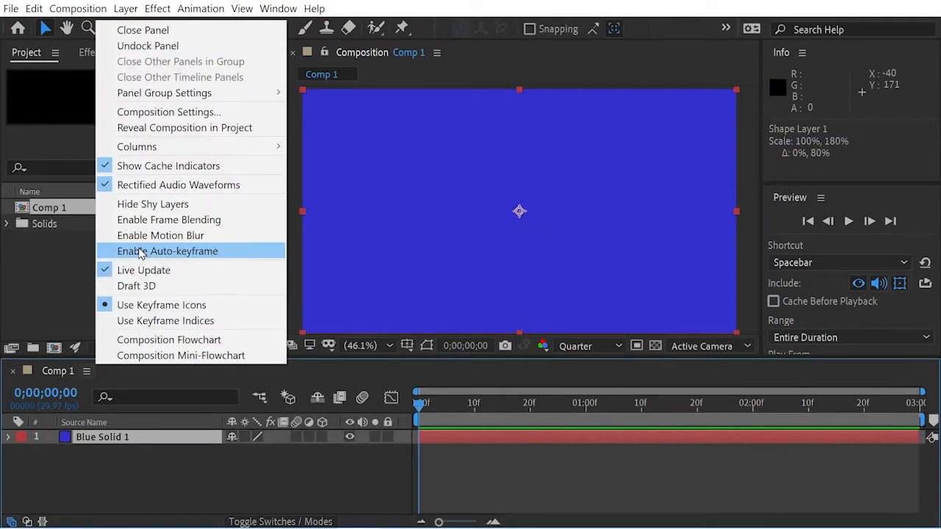
Step: Enable Auto-keyframe and animate Blue Solid 1's Position from about 1977, 542 at the first frame to about 856, 549 at 0;00;02;01
left_click(142, 253)
key("p")
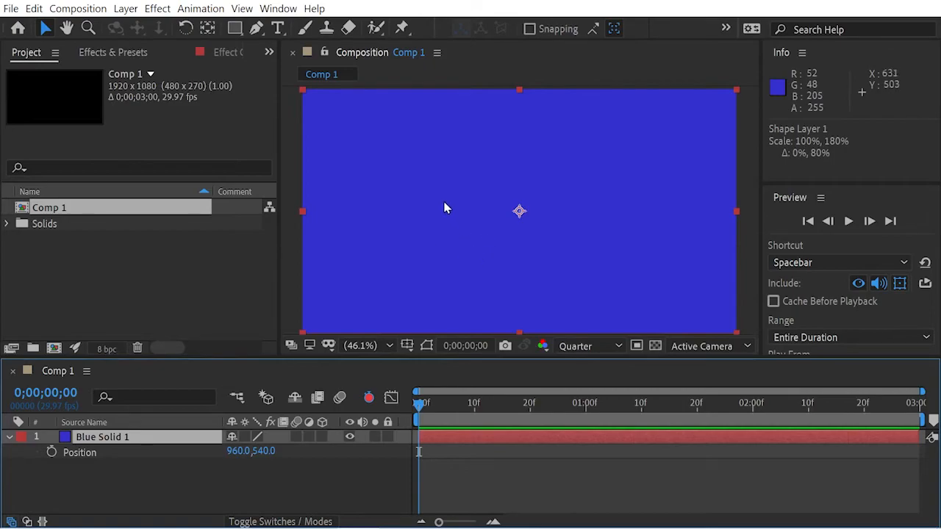
left_click_drag(441, 196, 671, 196)
left_click(585, 406)
left_click_drag(745, 411, 757, 405)
left_click_drag(630, 145, 369, 151)
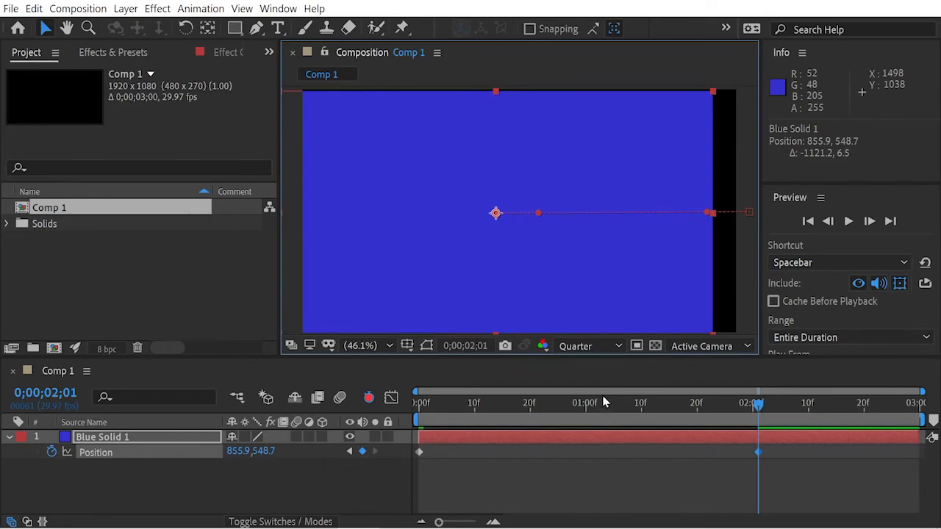
Step: Return to the first frame and preview Blue Solid 1's position animation
left_click_drag(485, 404, 375, 415)
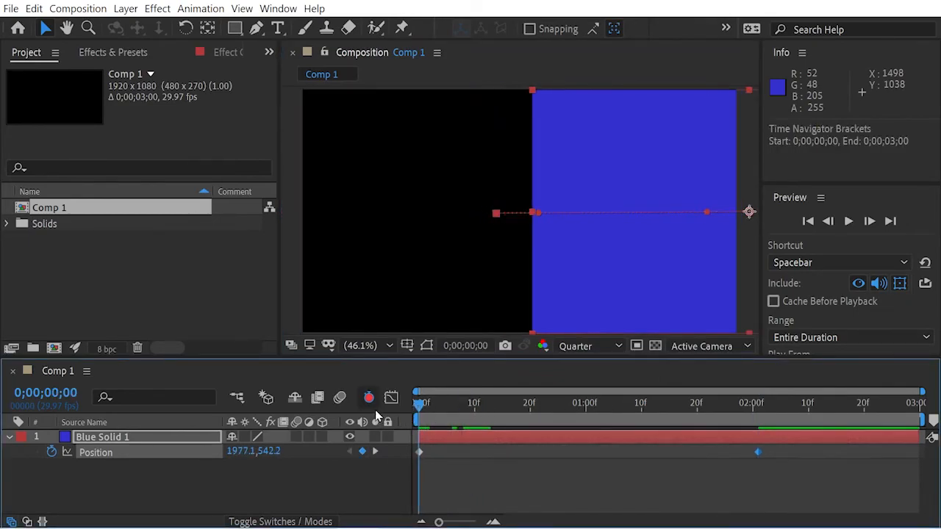
key("space")
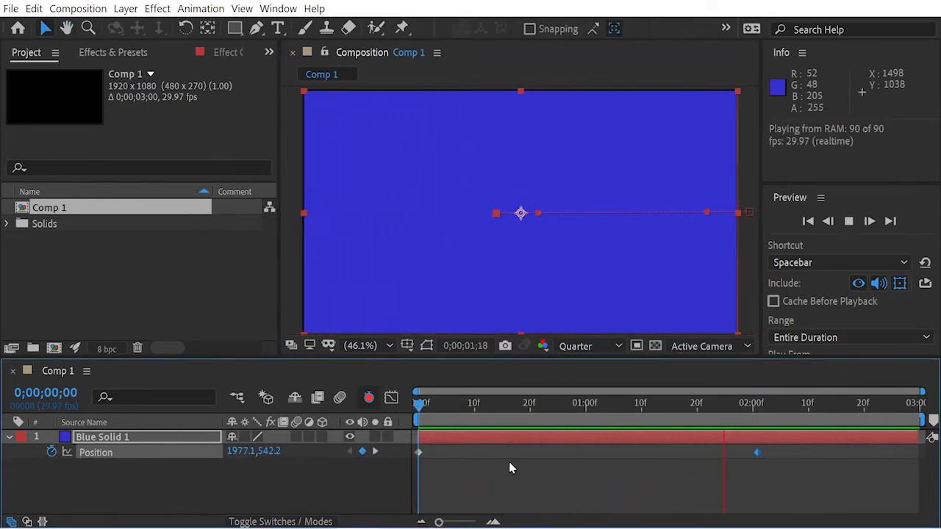
key("space")
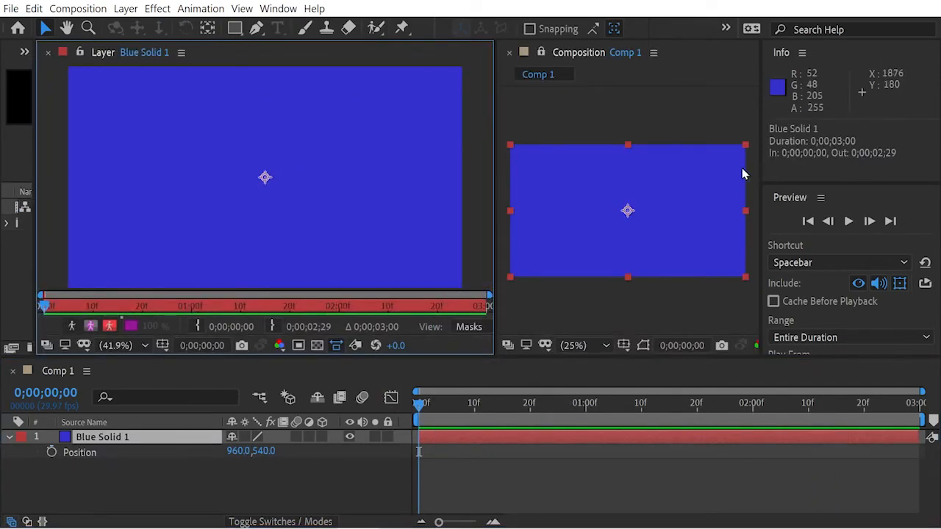
Step: Enlarge the composition view, reveal Blue Solid 1's Anchor Point, and try moving the anchor in the Layer view to the upper-left corner and back inward
left_click_drag(762, 185, 937, 193)
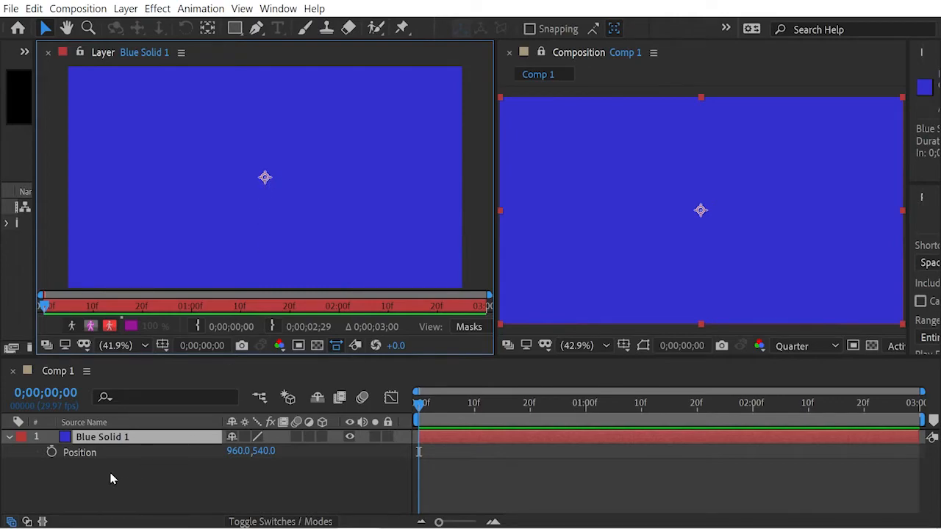
key("shift+a")
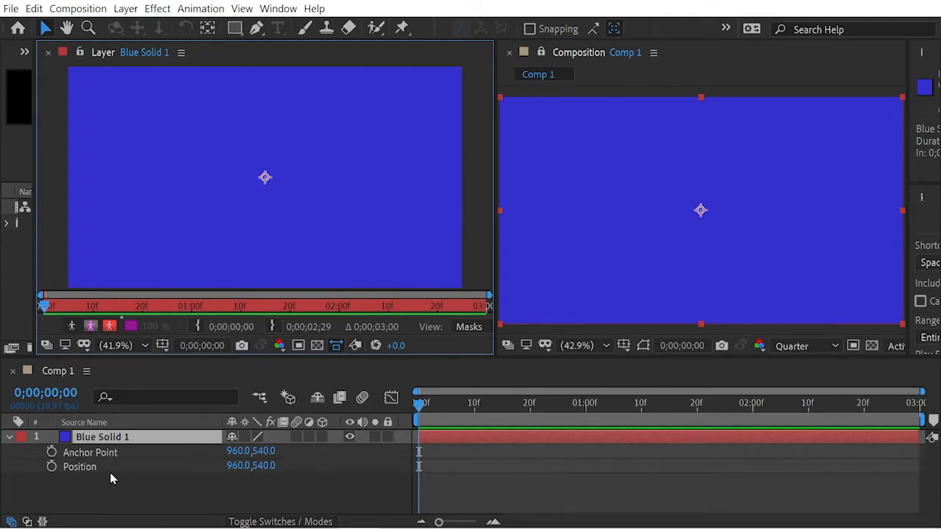
left_click_drag(265, 178, 70, 70)
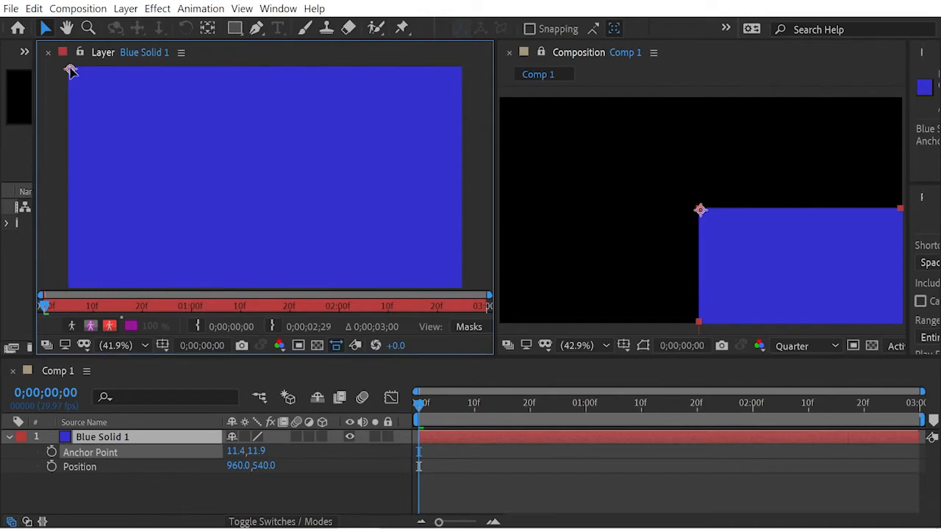
left_click_drag(70, 70, 199, 210)
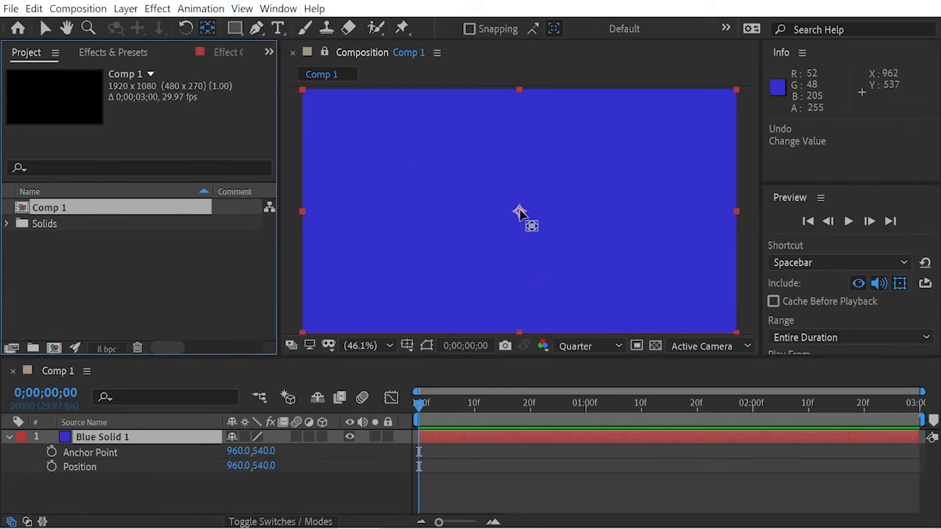
Step: Move Blue Solid 1's anchor point to its bottom edge, setting the Y values of Anchor Point and Position to 1080
left_click_drag(519, 212, 519, 334)
left_click(277, 450)
type("1080")
key("Tab")
key("Tab")
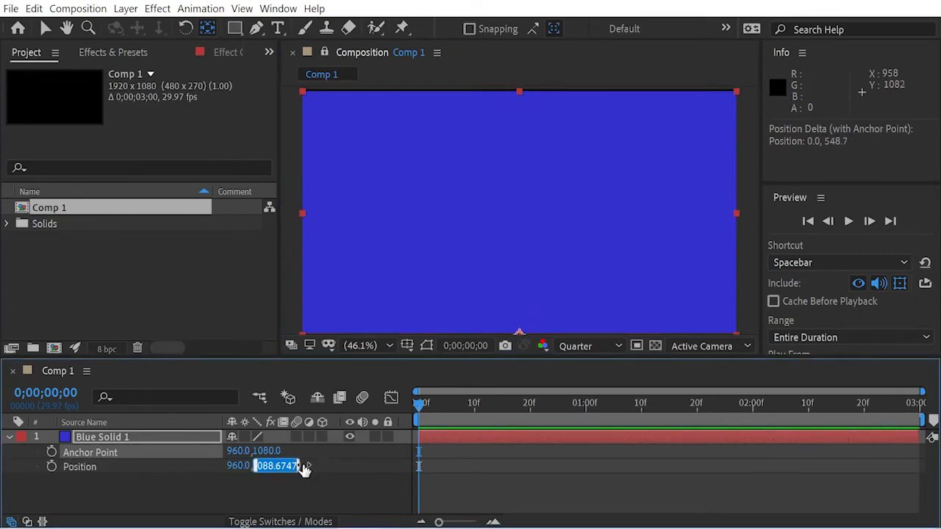
type("1080")
key("Return")
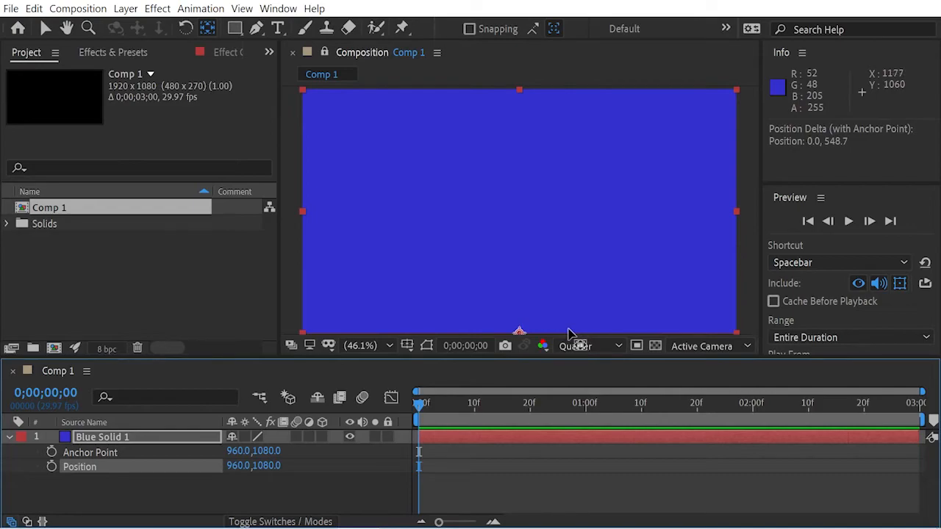
Step: Reveal Blue Solid 1's Scale property and enable Auto-keyframe for the composition
key("s")
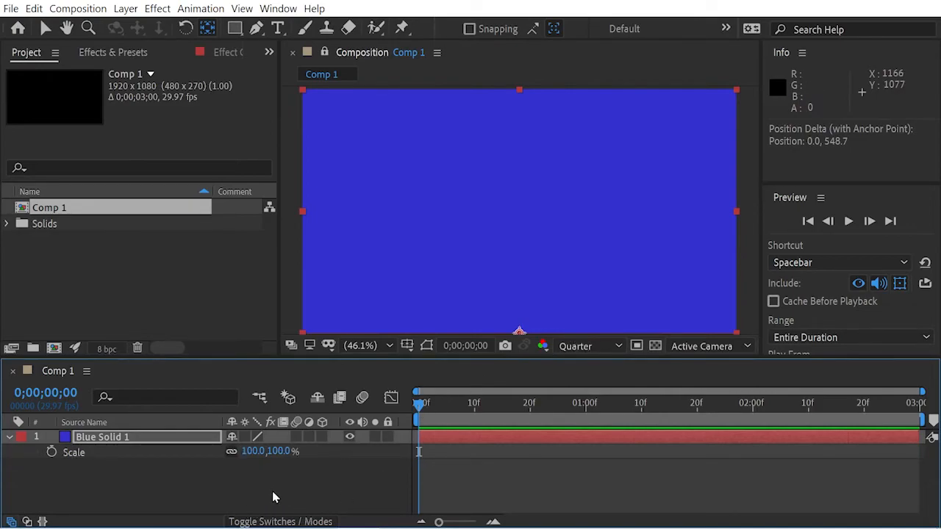
left_click(87, 371)
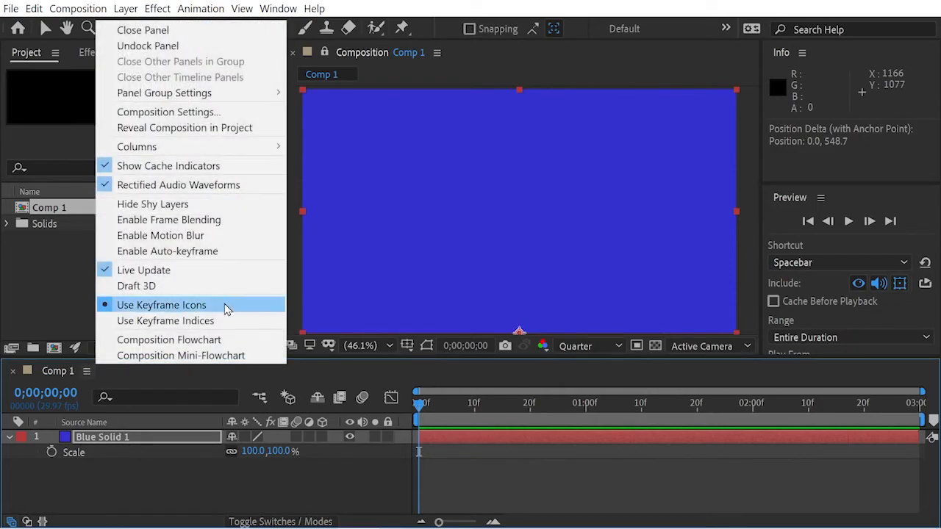
left_click(181, 250)
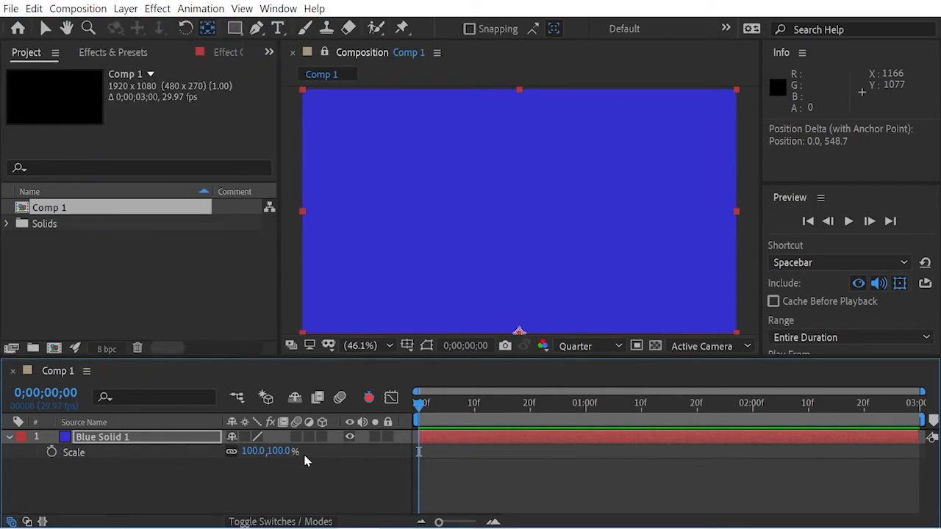
Step: Animate Blue Solid 1's Scale uniformly from 0% at the first frame to 100% at 0;00;02;01
left_click(256, 452)
type("0")
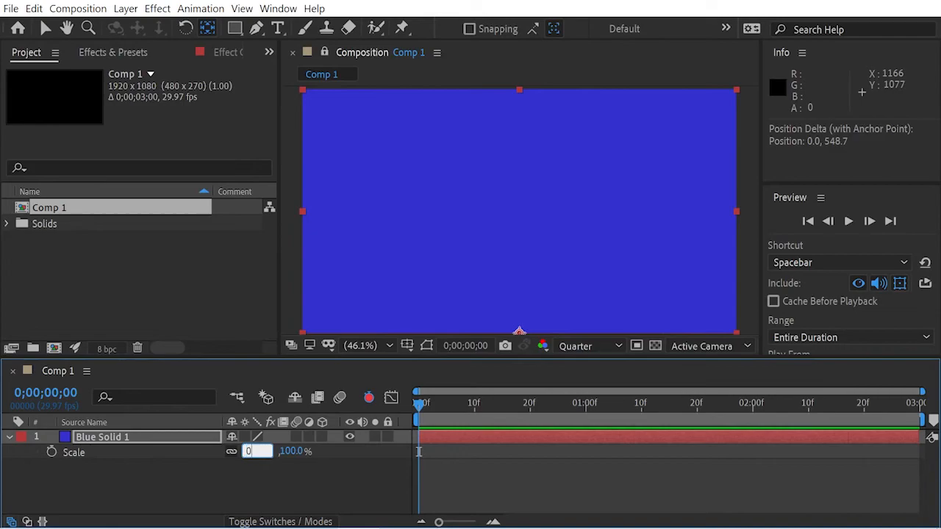
key("Tab")
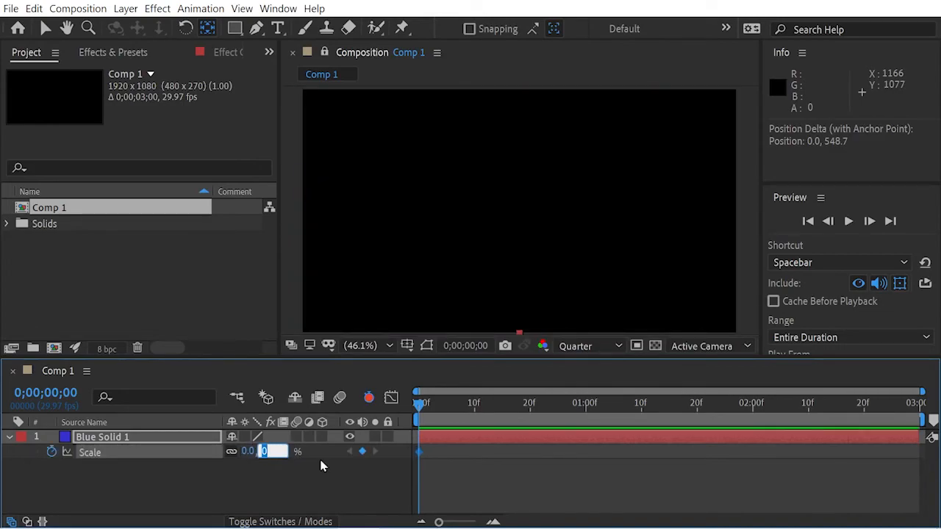
left_click(758, 406)
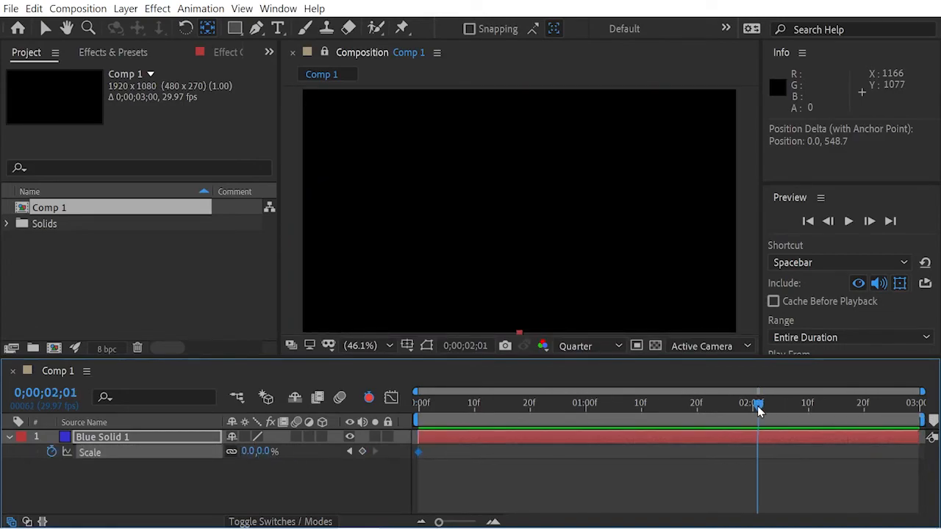
left_click(250, 451)
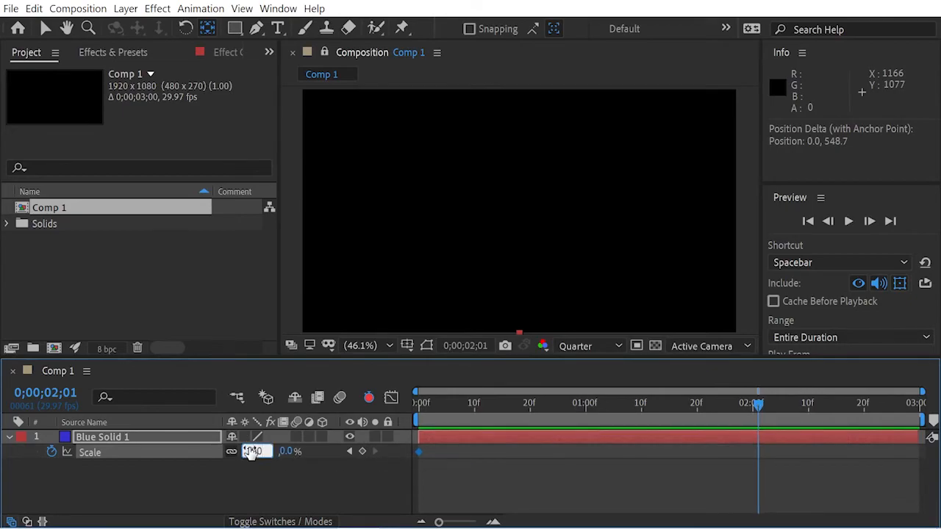
key("Tab")
key("Return")
Step: Preview the uniform scaling and undo both of Blue Solid 1's Scale keyframes
key("space")
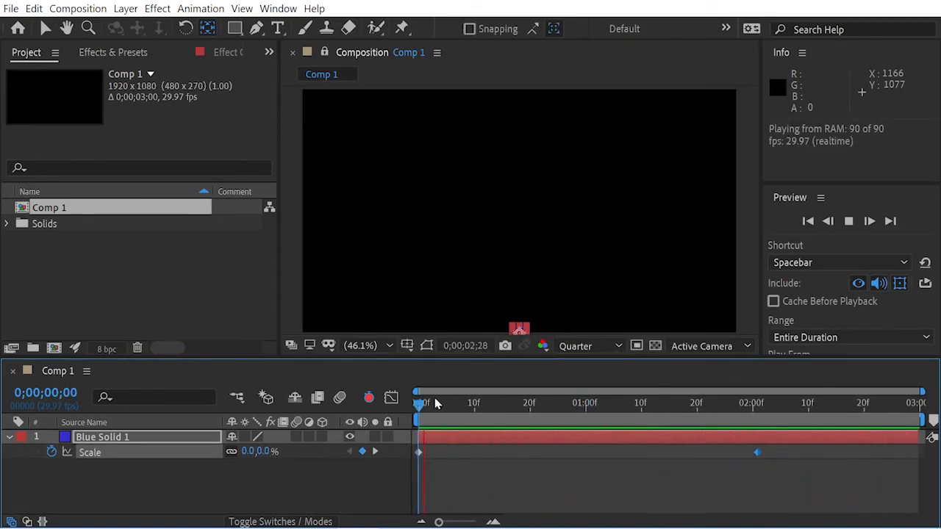
key("space")
key("ctrl+z")
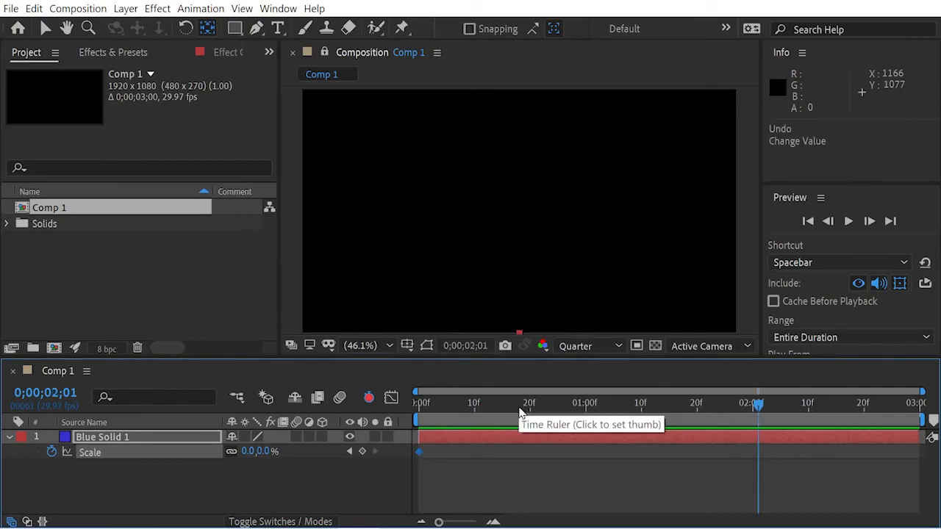
key("ctrl+z")
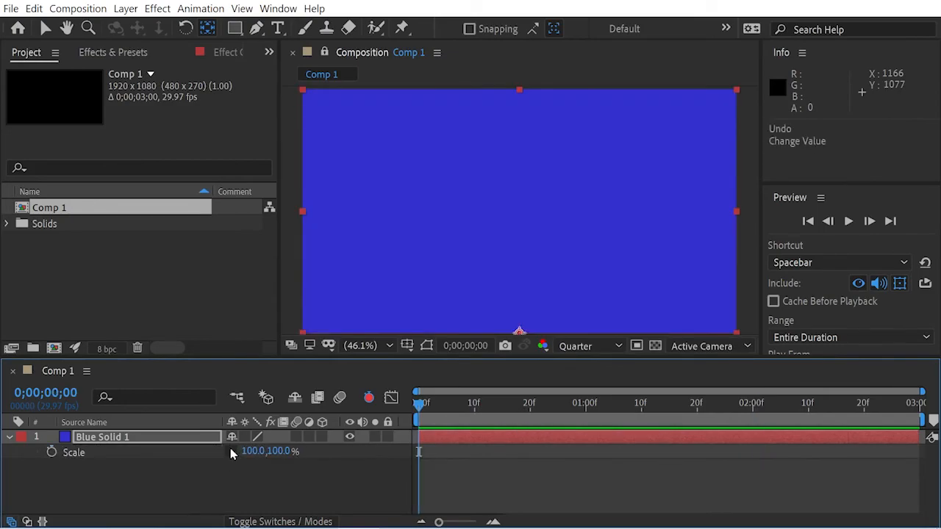
Step: Unlink Blue Solid 1's Scale proportions and animate only its vertical scale from 0% at the first frame to 100% at 0;00;02;00
left_click(283, 451)
type("0")
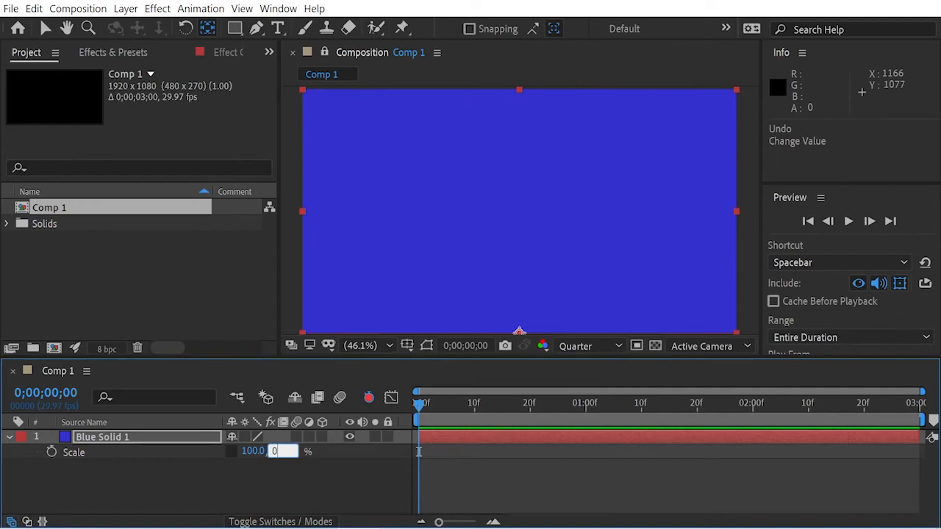
key("Tab")
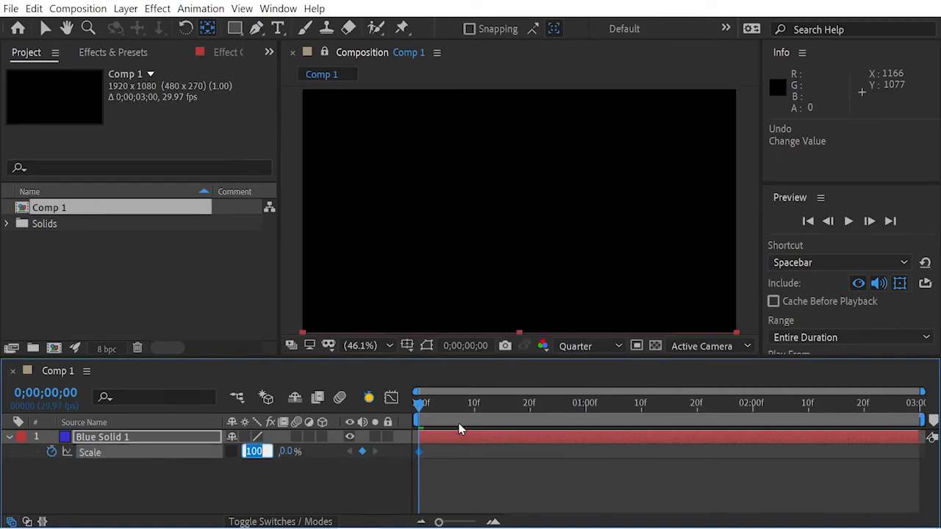
left_click_drag(765, 403, 751, 403)
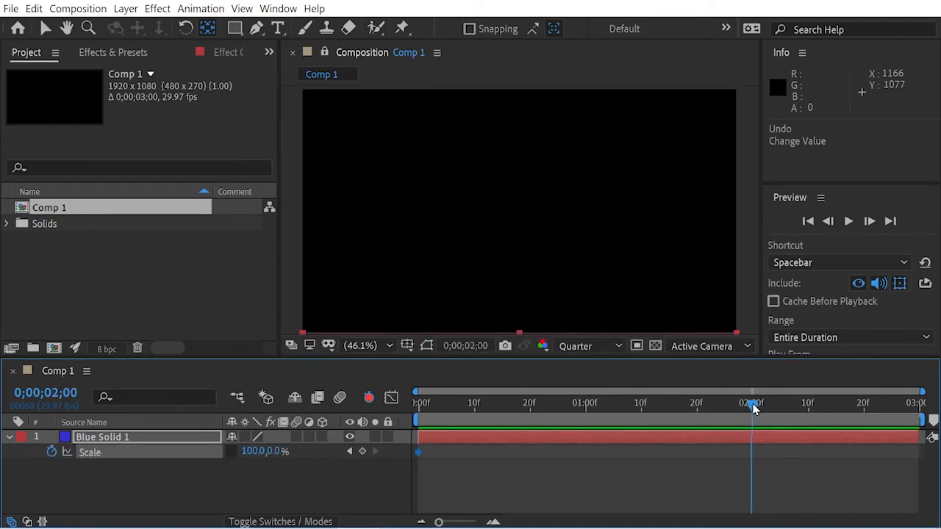
left_click(275, 451)
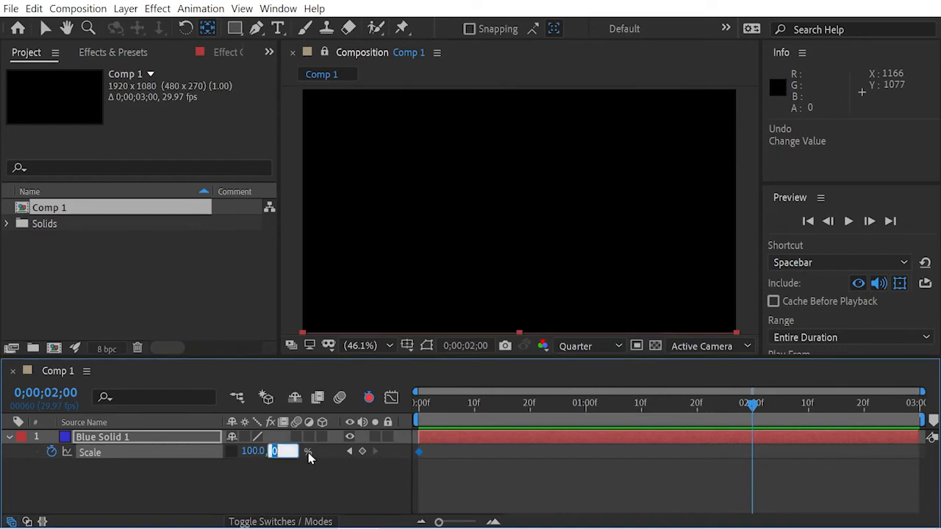
type("100")
key("Tab")
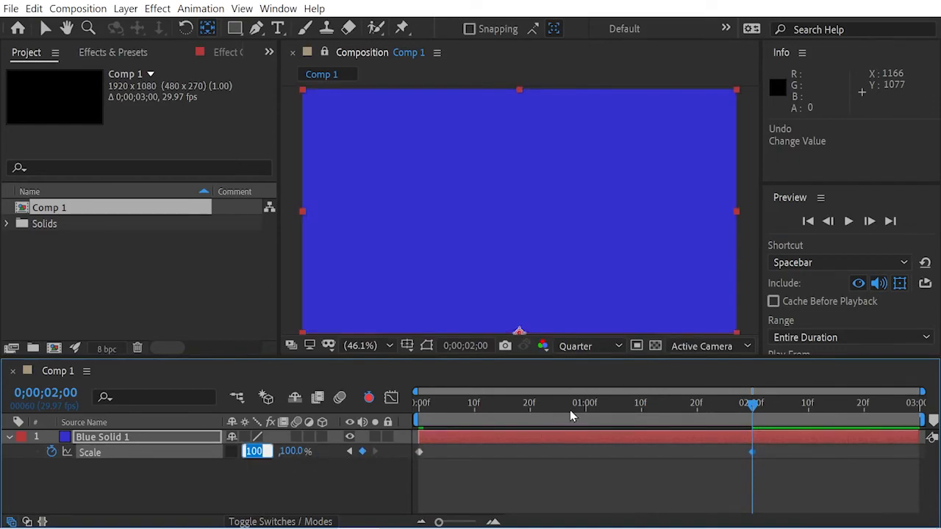
Step: Return to the first frame and preview Blue Solid 1 growing vertically from its bottom edge
left_click_drag(569, 401, 380, 408)
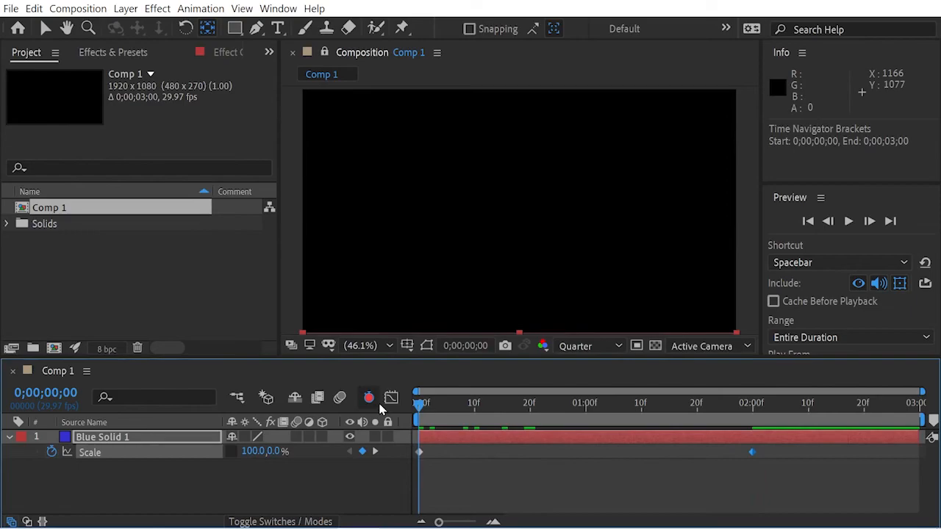
key("space")
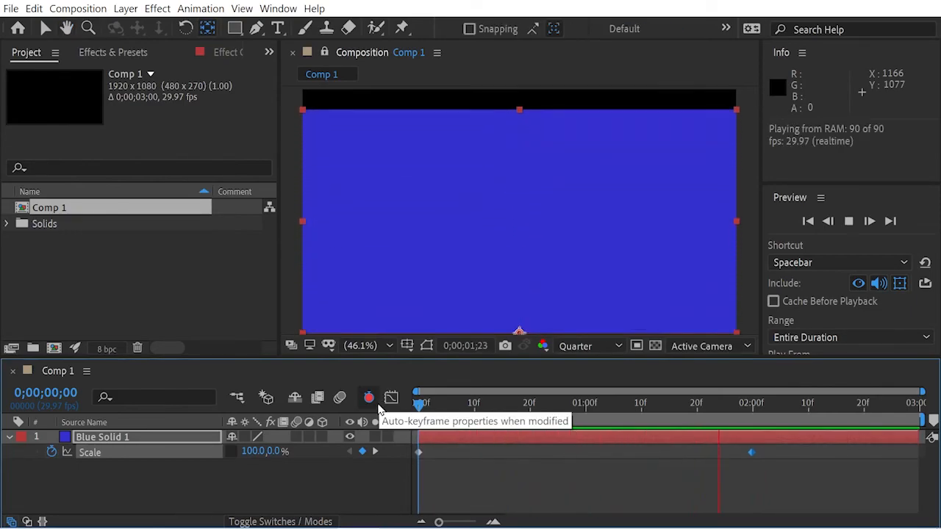
left_click_drag(535, 409, 490, 430)
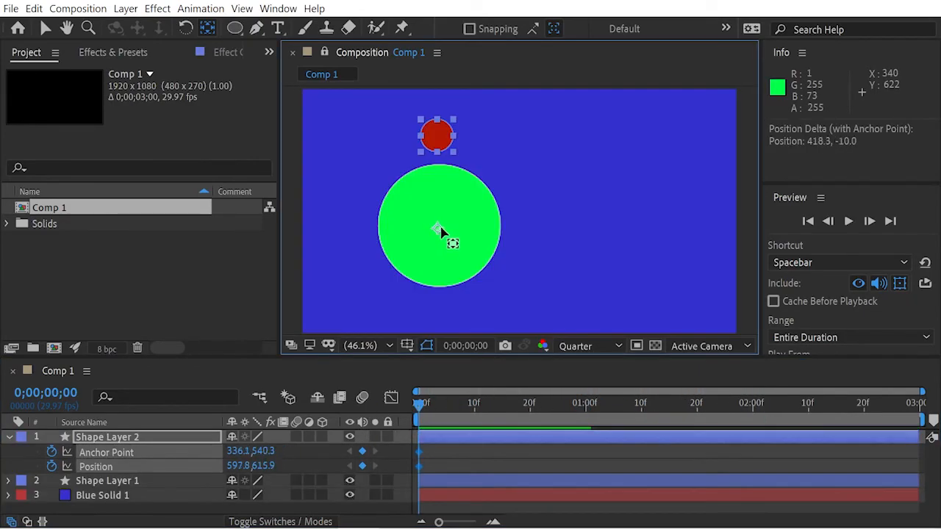
Step: Place Shape Layer 2's anchor point near the green circle's centre, at about 370, 497, and add a Rotation keyframe at the first frame
left_click_drag(439, 230, 443, 227)
left_click_drag(433, 120, 432, 144)
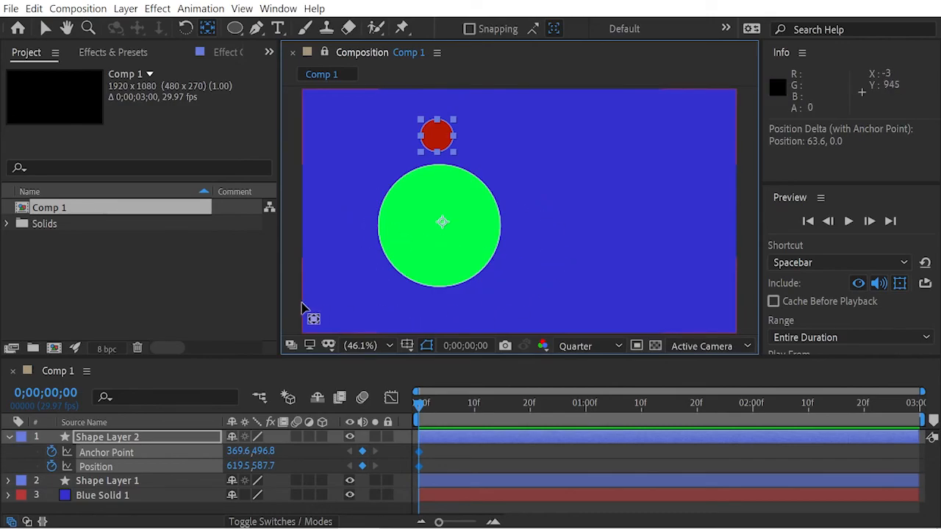
key("r")
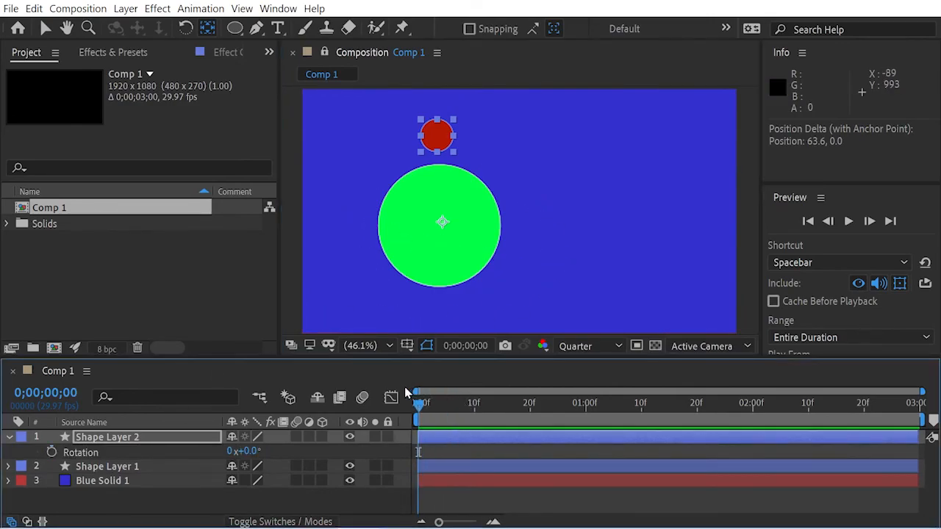
left_click(52, 451)
Step: Set Shape Layer 2's Rotation to -1 revolution at 0;00;03;00 and preview the orbit from the first frame
left_click_drag(451, 409, 919, 463)
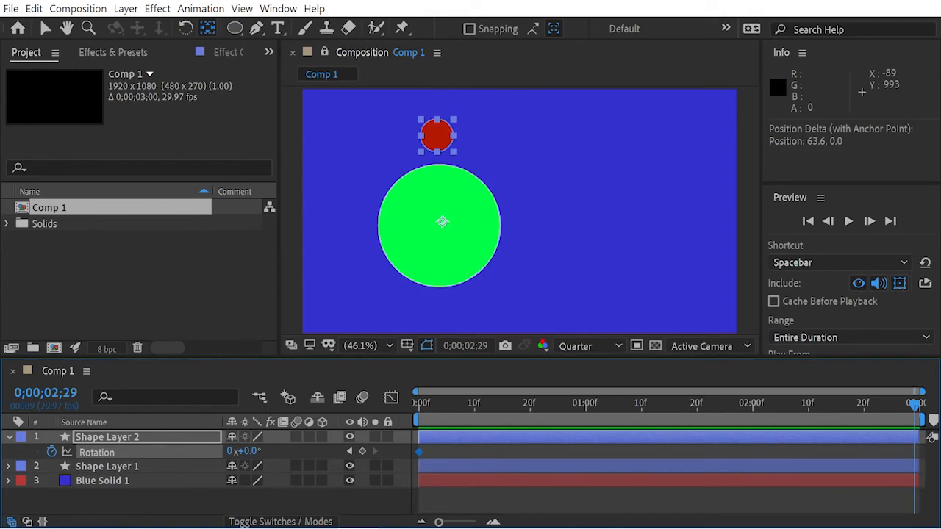
key("Page_Down")
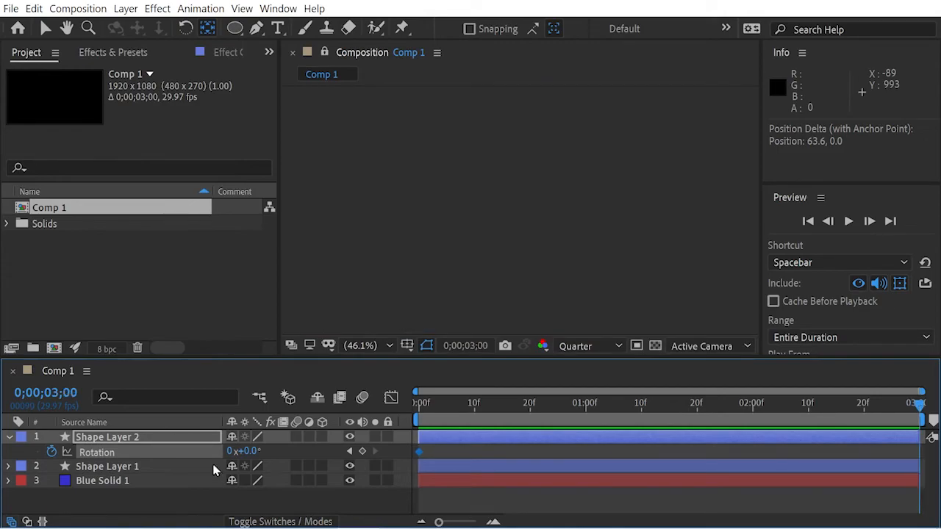
left_click(231, 451)
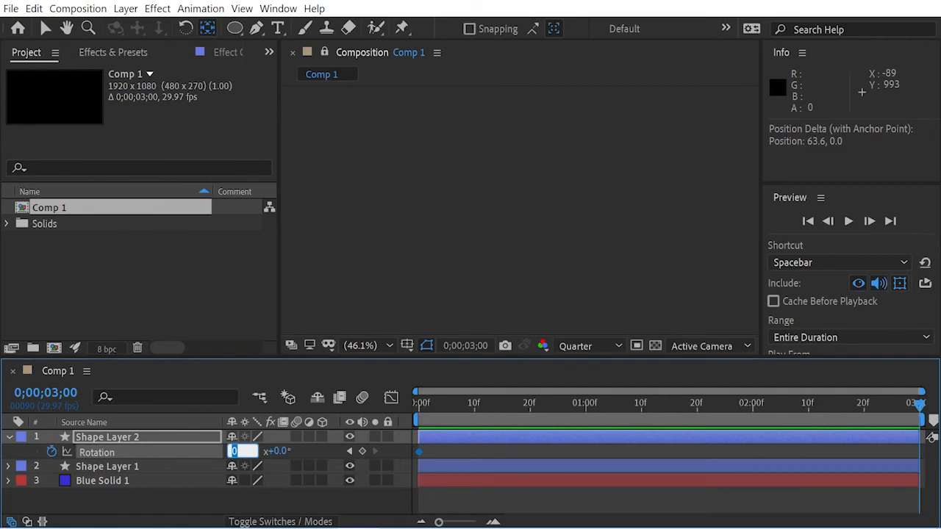
type("-1")
key("Tab")
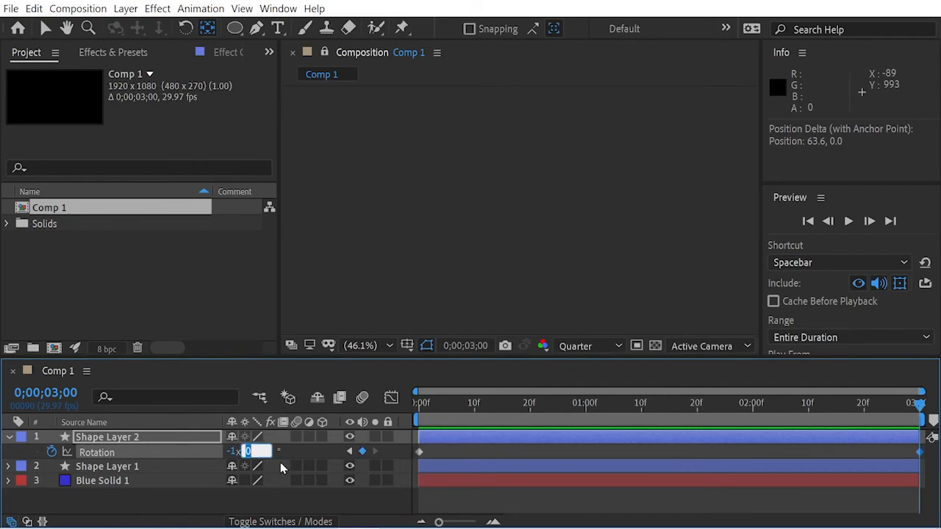
left_click_drag(474, 406, 372, 391)
key("space")
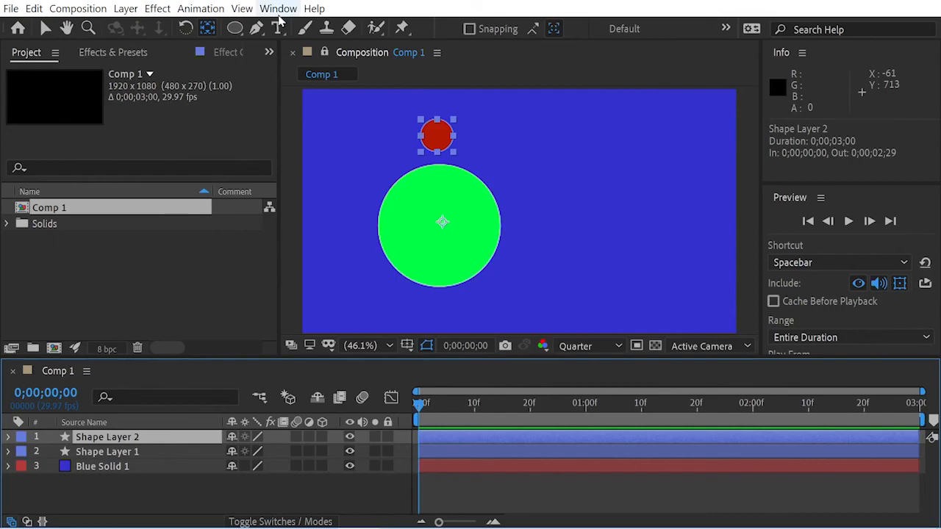
Step: Flip Shape Layer 2 vertically and preview its rotation around the green circle
left_click(126, 8)
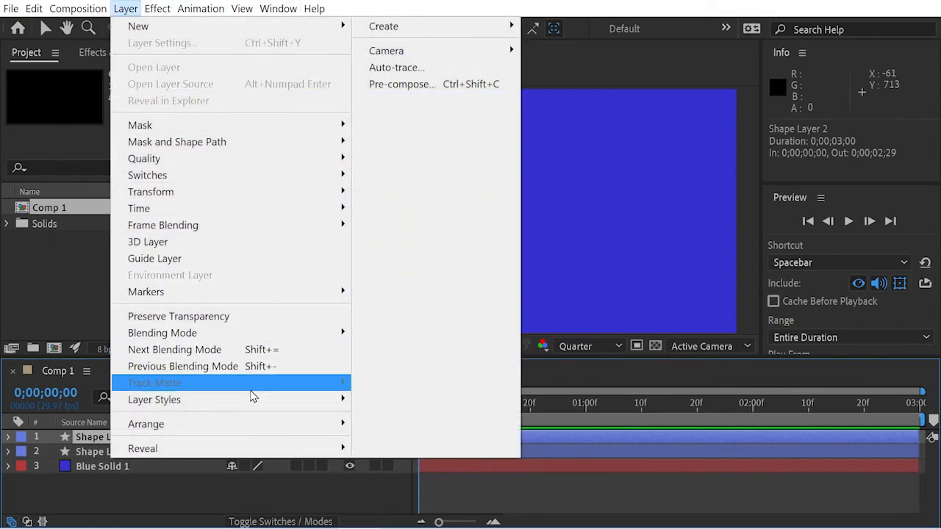
mouse_move(251, 200)
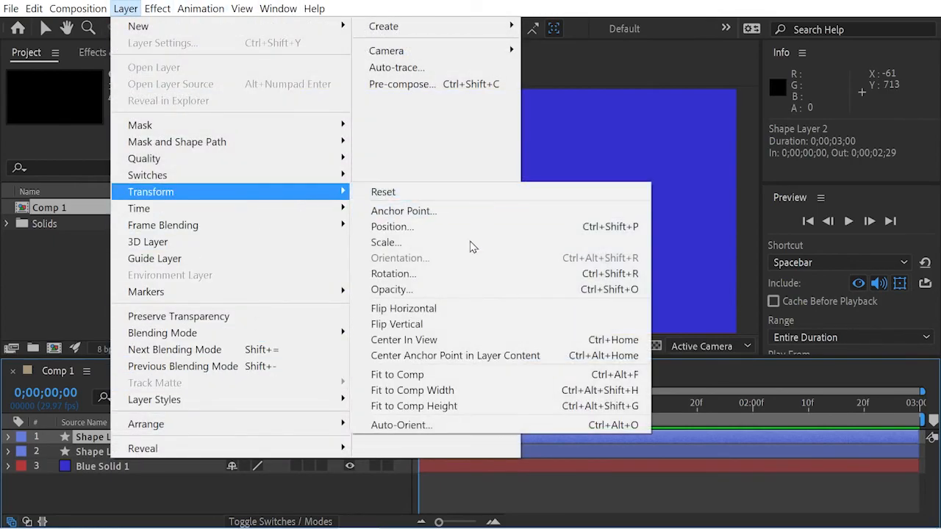
left_click(429, 324)
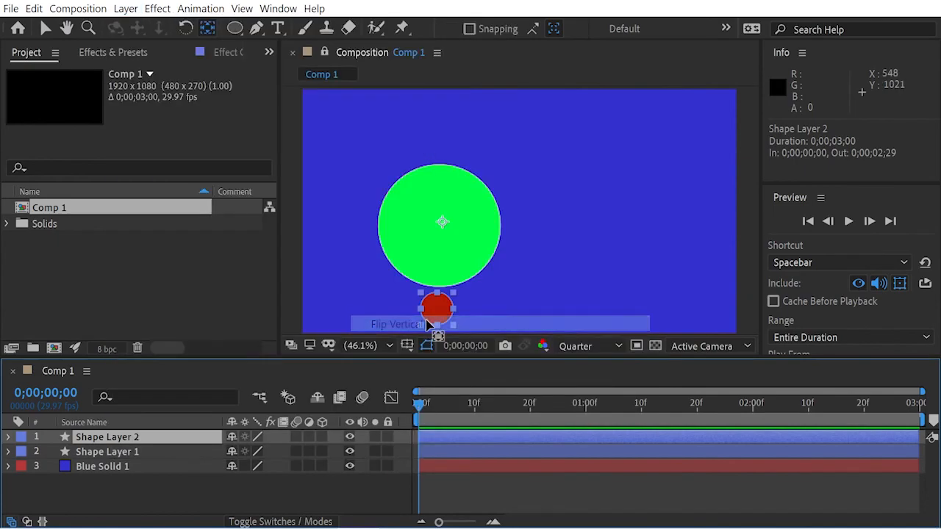
key("space")
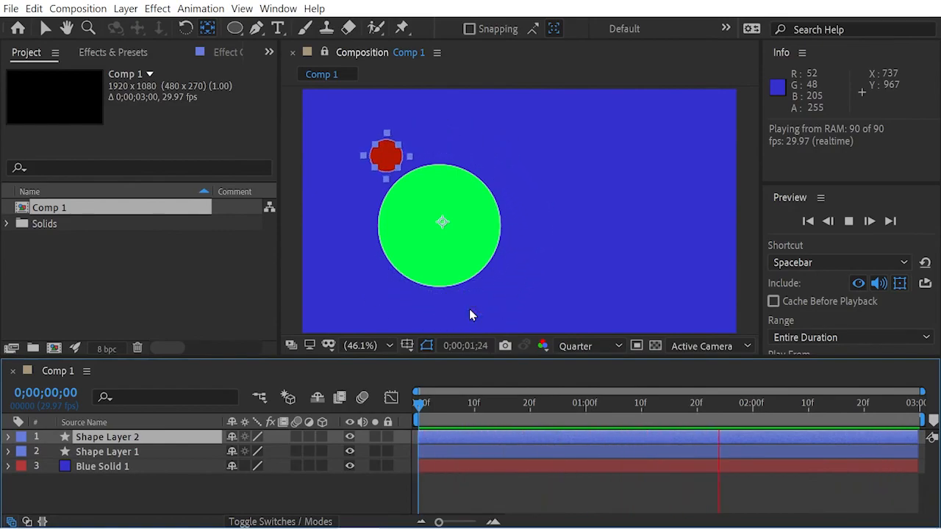
key("space")
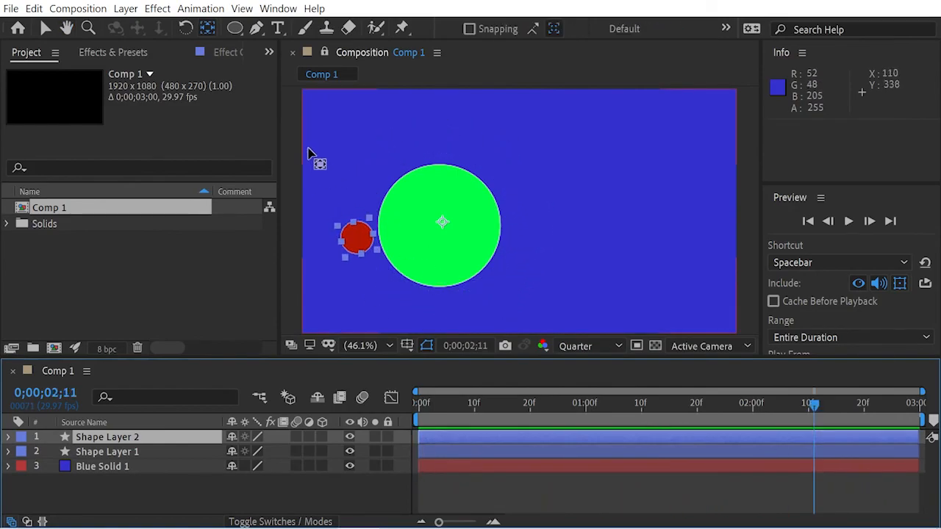
Step: Search the effects and presets for "flip" and undo Shape Layer 2's vertical flip
left_click(228, 53)
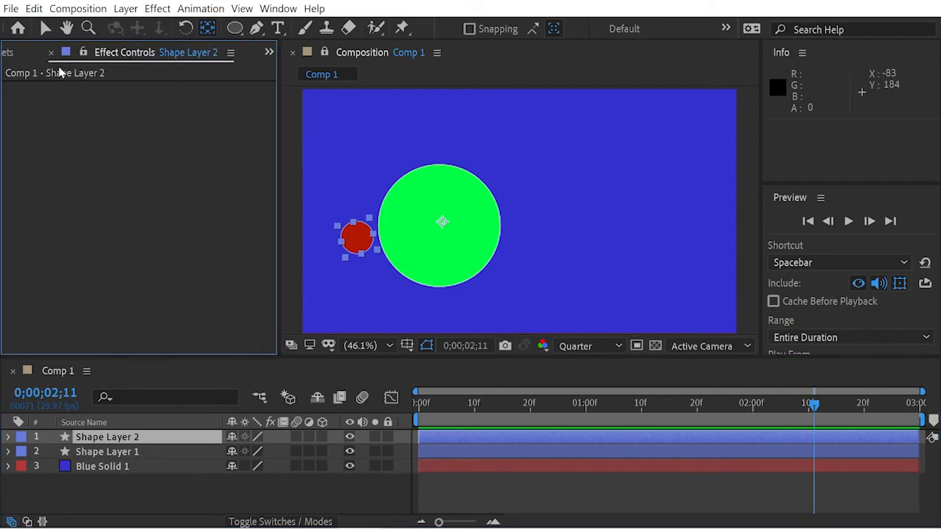
left_click(13, 54)
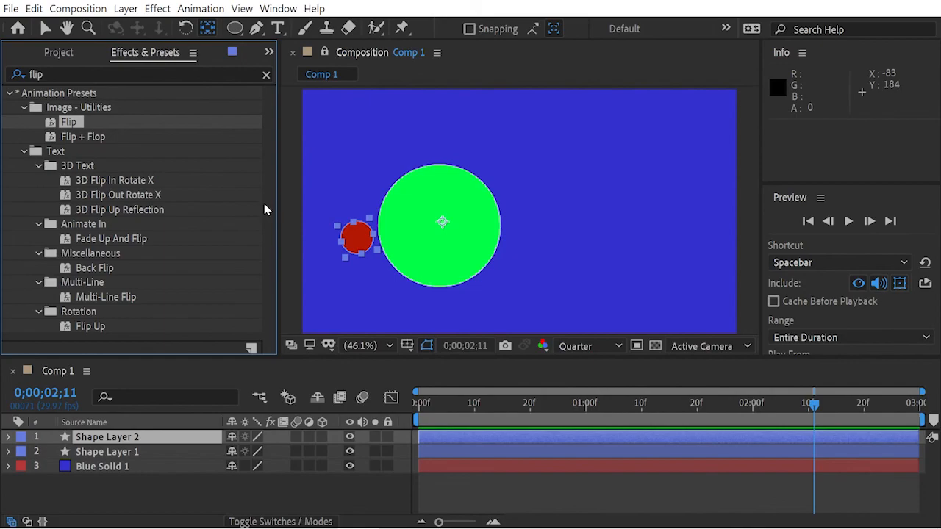
key("ctrl+z")
key("Home")
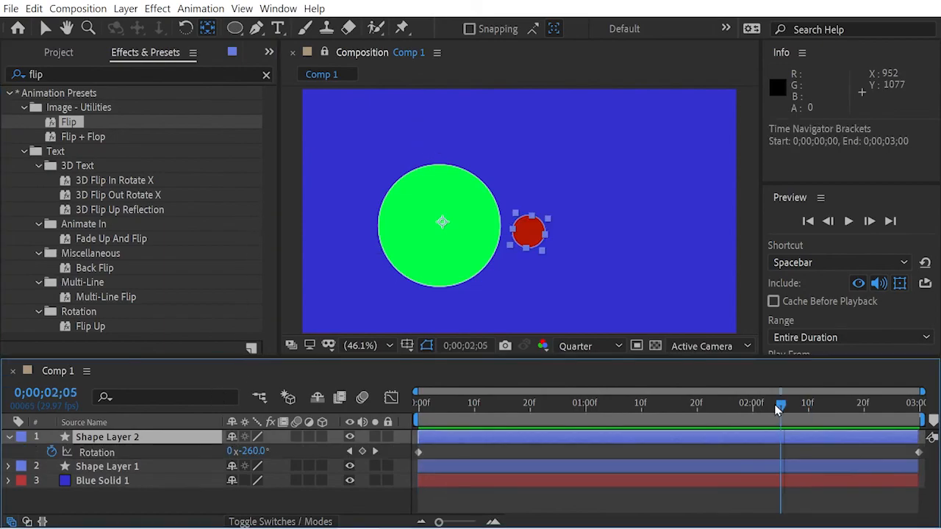
Step: Change Shape Layer 2's Rotation at 0;00;03;00 to 1 revolution and preview the reversed orbit from the first frame
left_click_drag(779, 408, 914, 406)
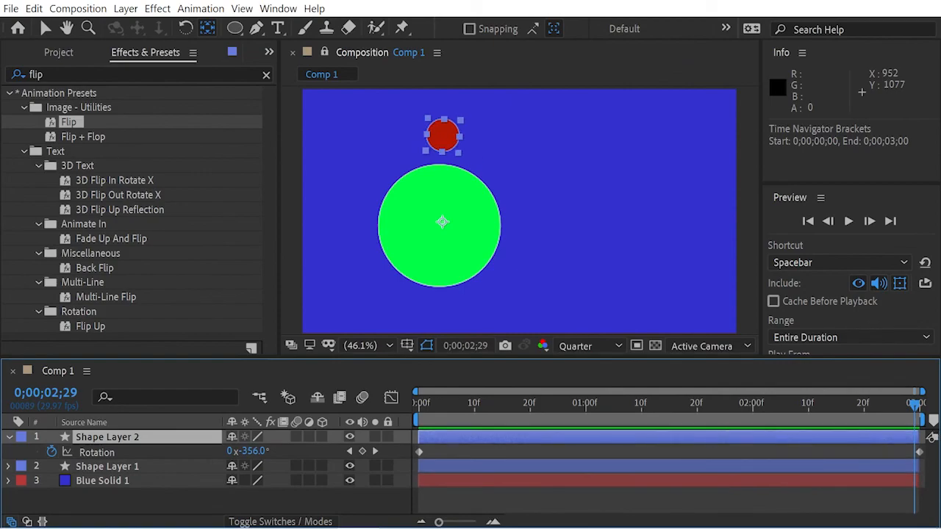
key("Page_Down")
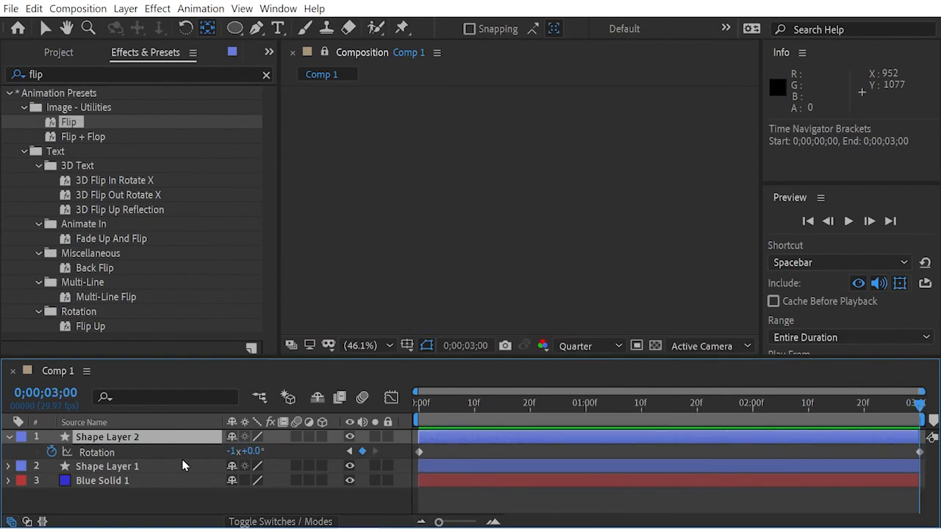
left_click(237, 450)
type("1")
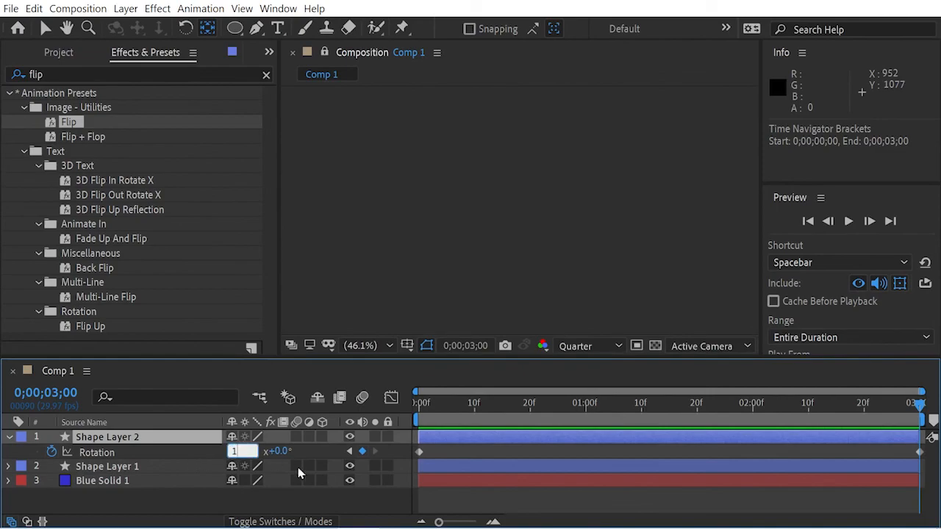
key("Tab")
left_click_drag(478, 403, 382, 404)
key("space")
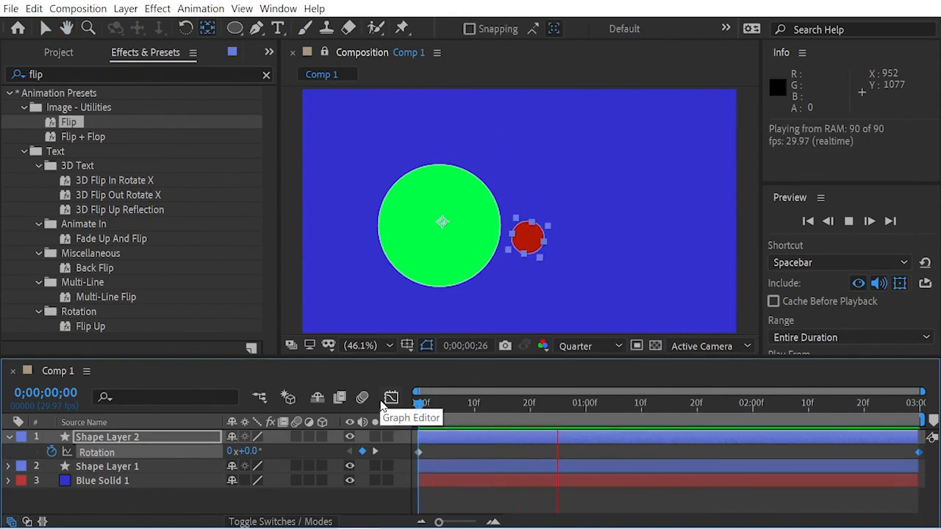